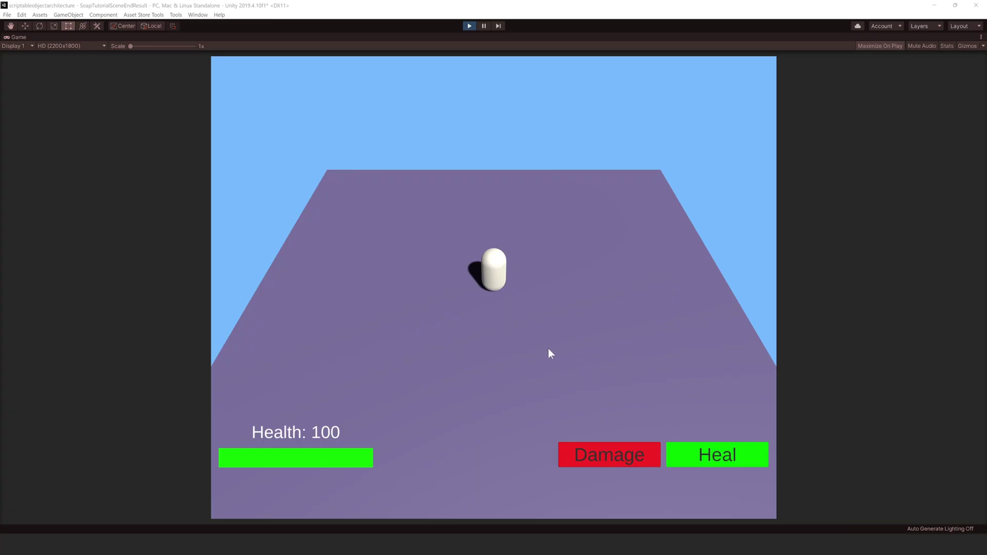
# - In Play mode, drive the capsule with WASD, then test the Damage and Heal buttons
pyautogui.press('d')
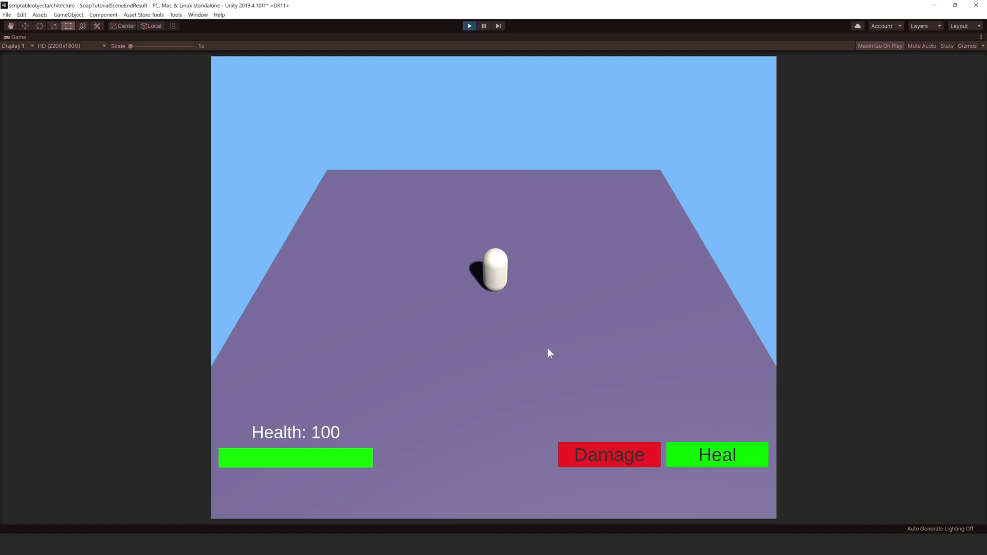
pyautogui.press('w')
pyautogui.press('a')
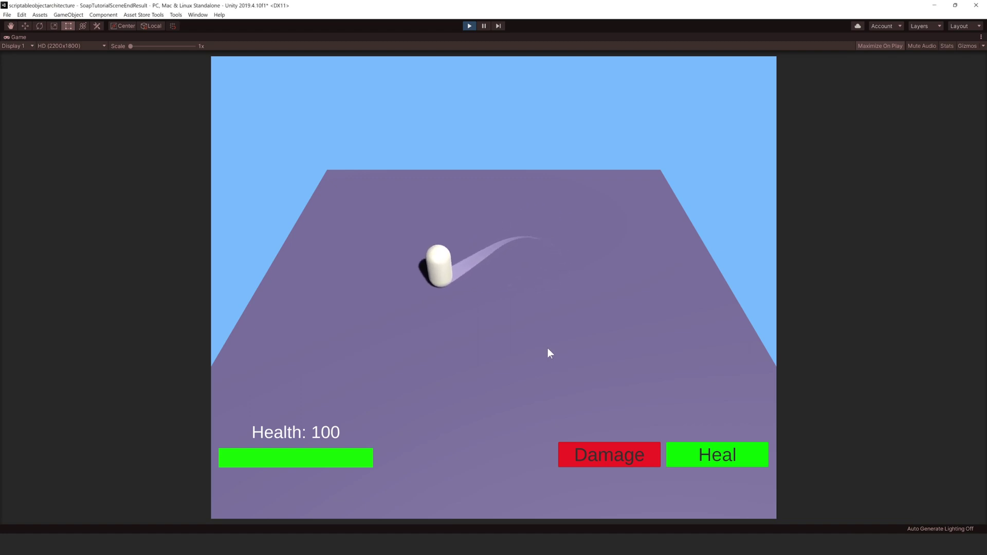
pyautogui.press('d')
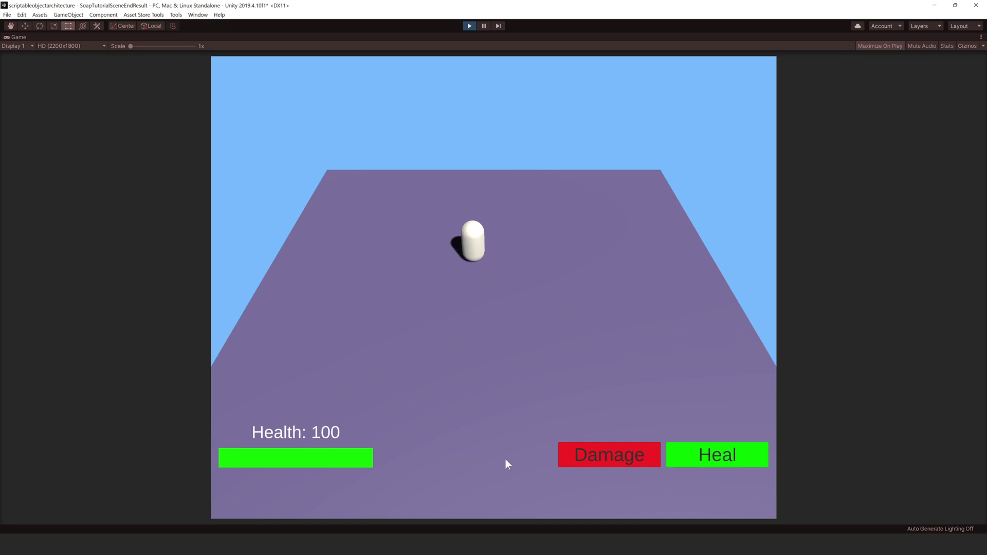
pyautogui.click(599, 459)
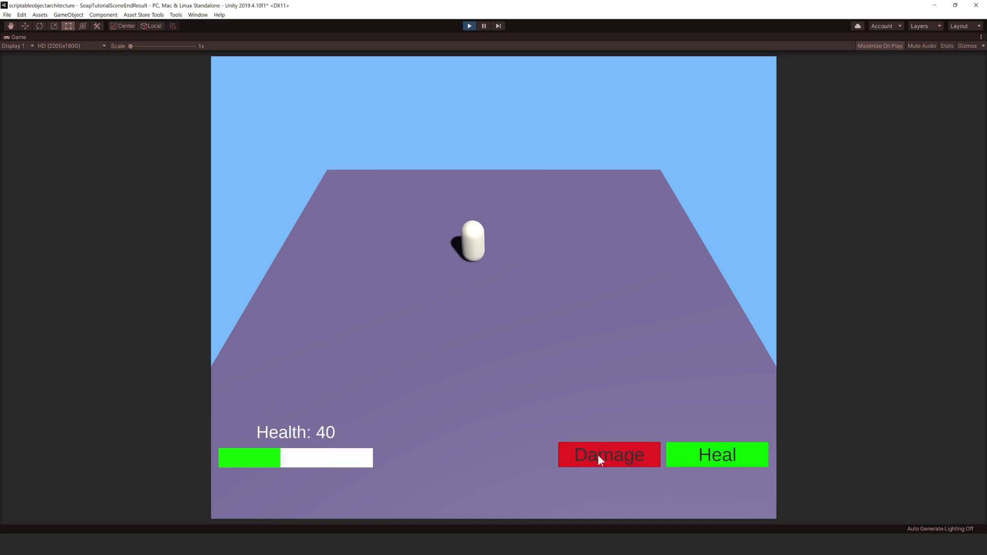
pyautogui.click(694, 456)
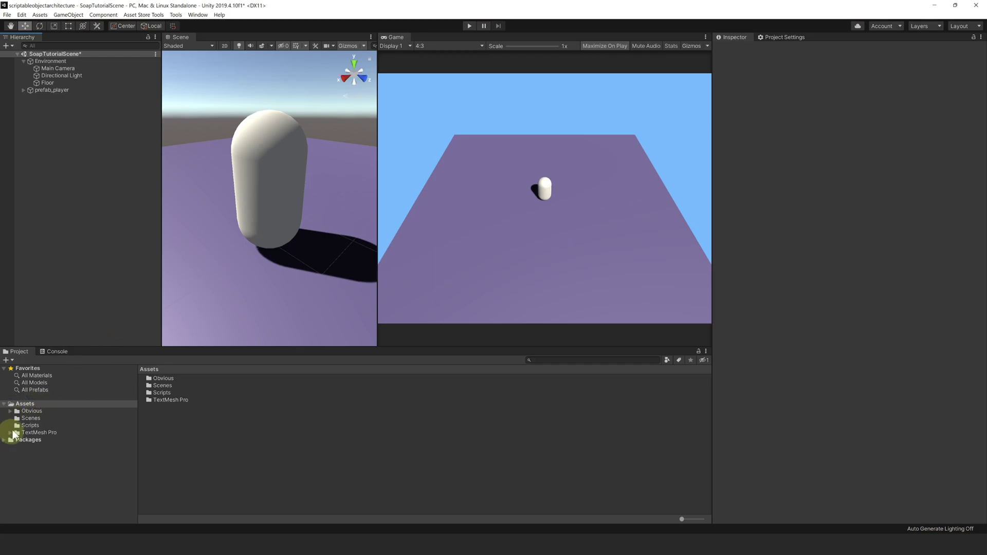
# - Browse the Obvious, Scenes, Scripts and TextMesh Pro project folders
pyautogui.click(26, 411)
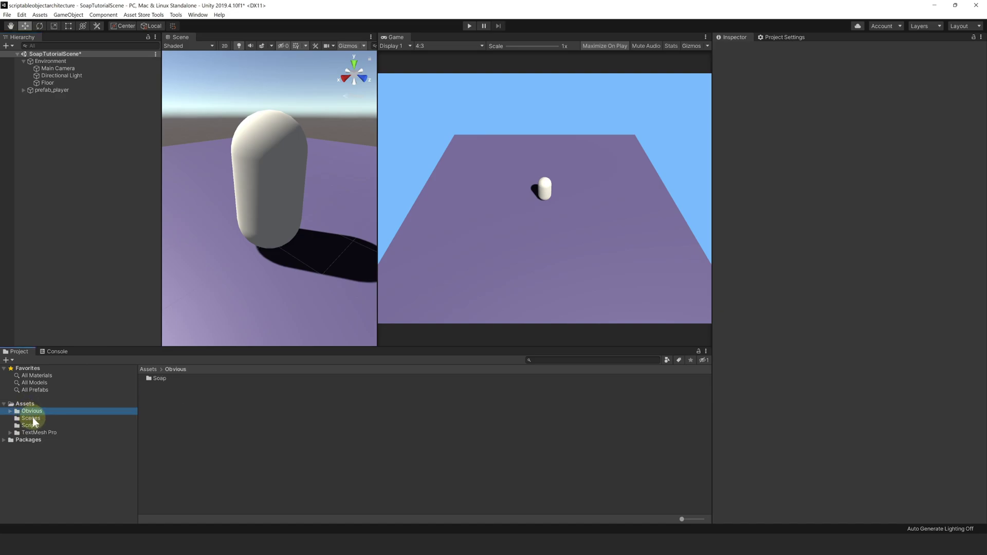
pyautogui.click(32, 417)
pyautogui.click(37, 426)
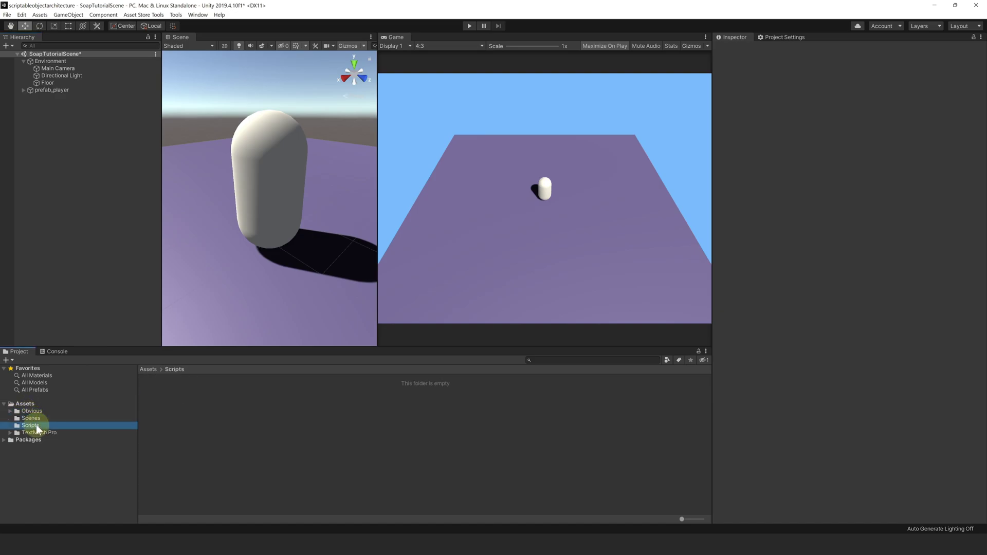
pyautogui.click(43, 431)
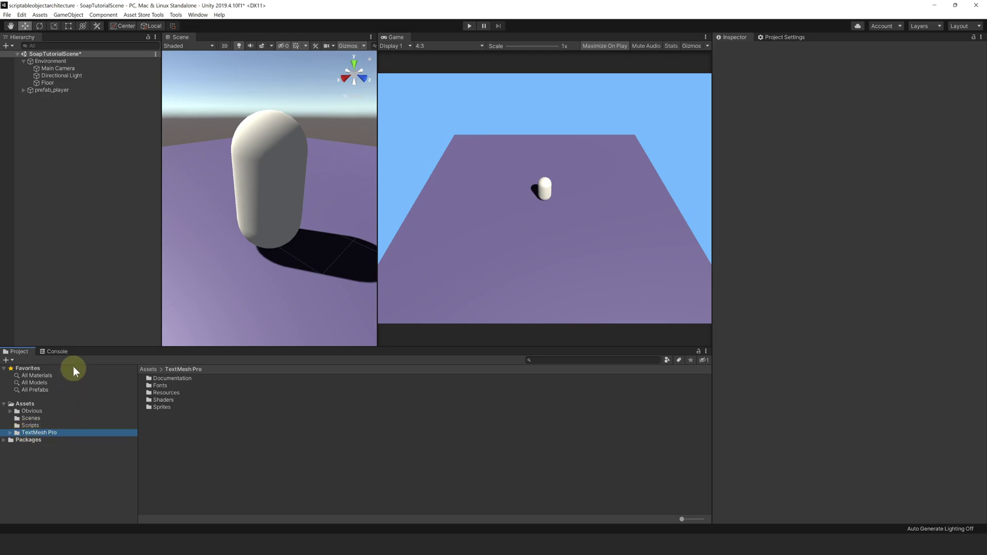
# - Inspect Main Camera, Directional Light, Floor and prefab_player in the Hierarchy
pyautogui.doubleClick(83, 68)
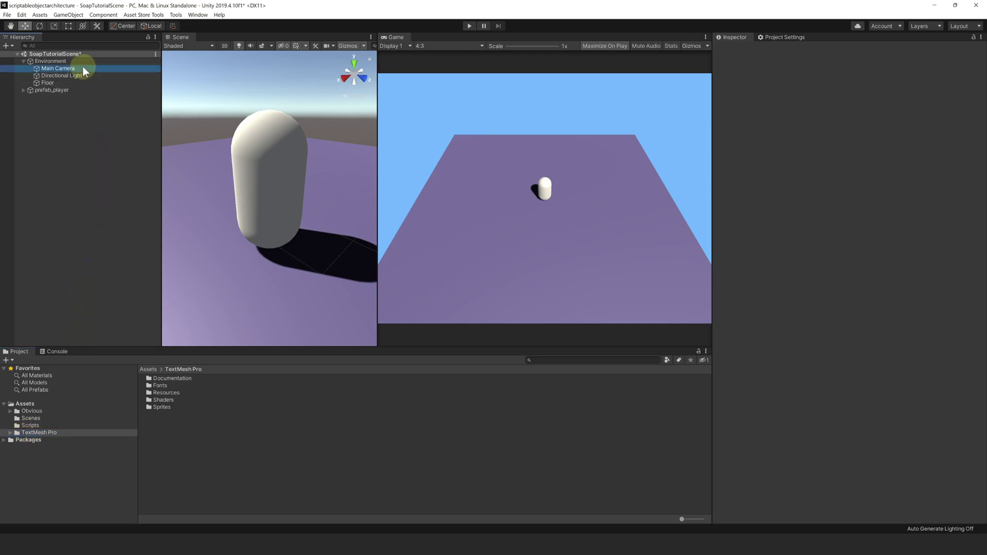
pyautogui.click(82, 74)
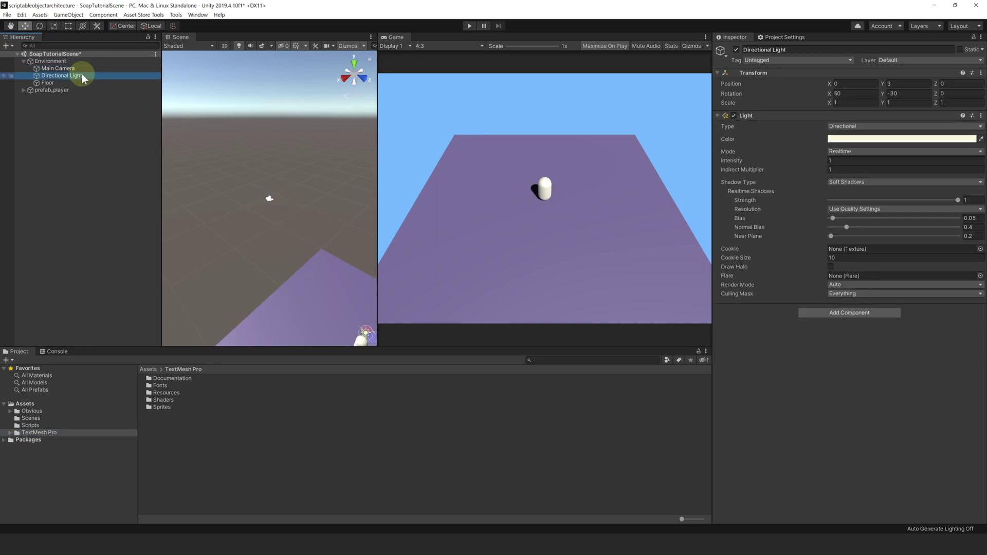
pyautogui.doubleClick(78, 82)
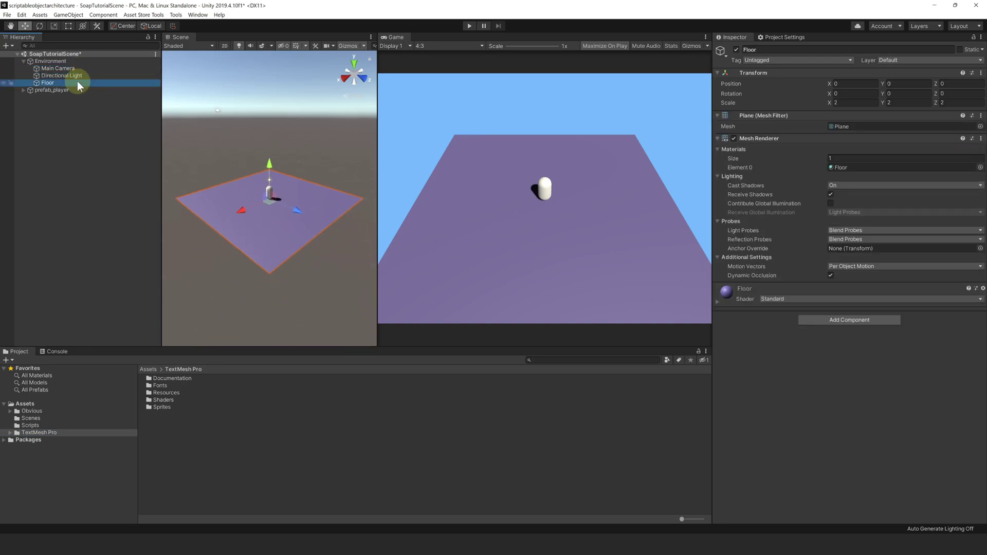
pyautogui.click(74, 88)
pyautogui.doubleClick(74, 90)
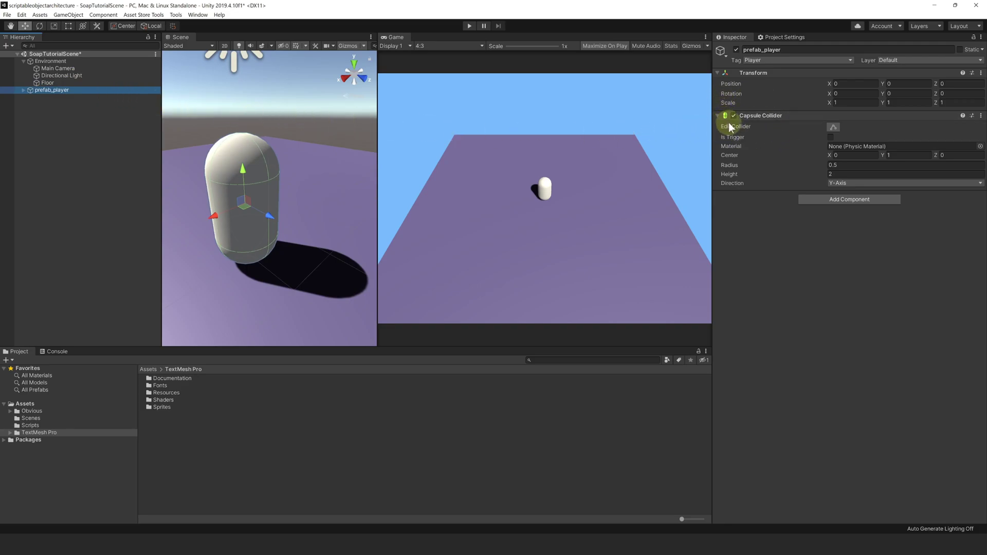
# - Expand prefab_player and inspect its View and Trail child objects
pyautogui.click(23, 90)
pyautogui.click(48, 99)
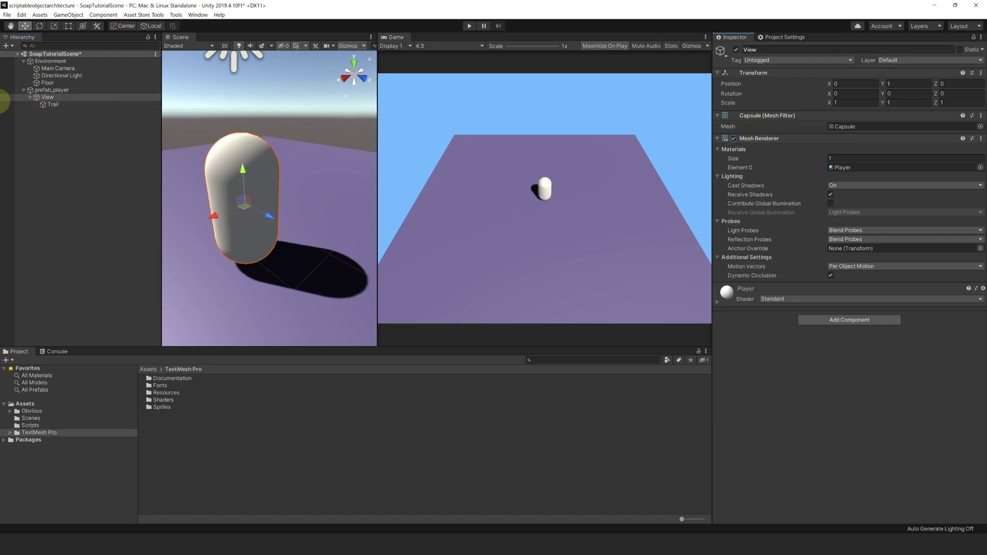
pyautogui.click(53, 105)
pyautogui.moveTo(263, 239); pyautogui.dragTo(270, 251)
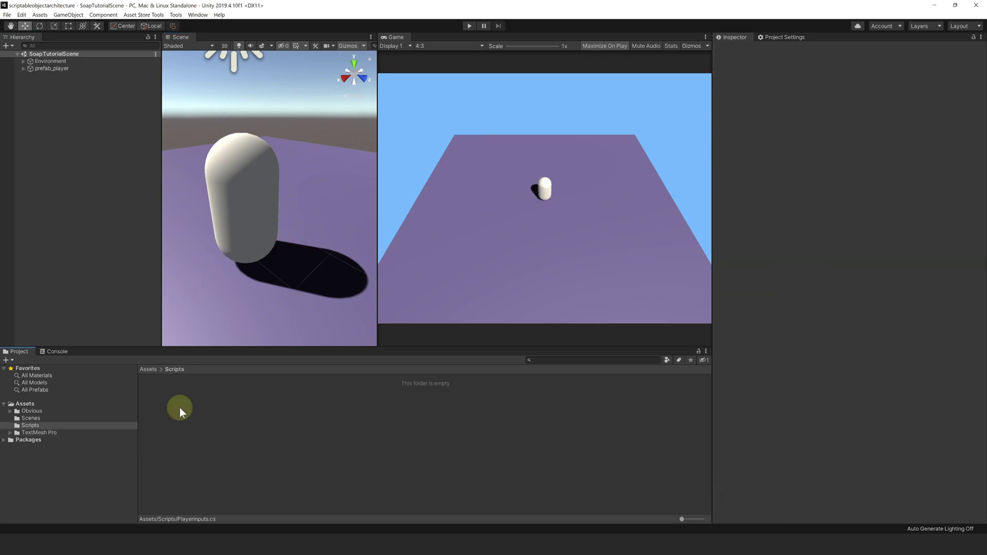
# - Create a C# script named PlayerInputs in the Scripts folder
pyautogui.rightClick(180, 407)
pyautogui.moveTo(241, 187)
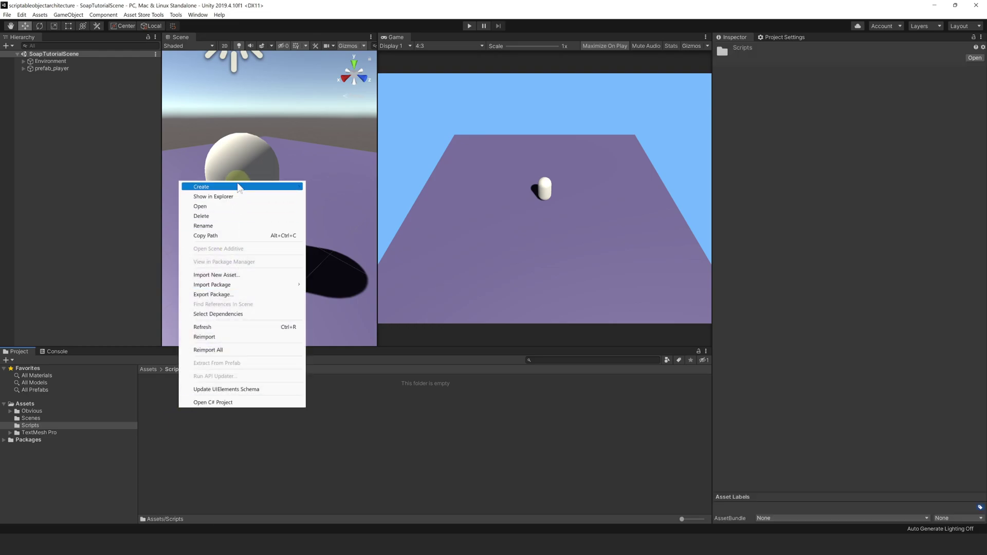
pyautogui.click(337, 212)
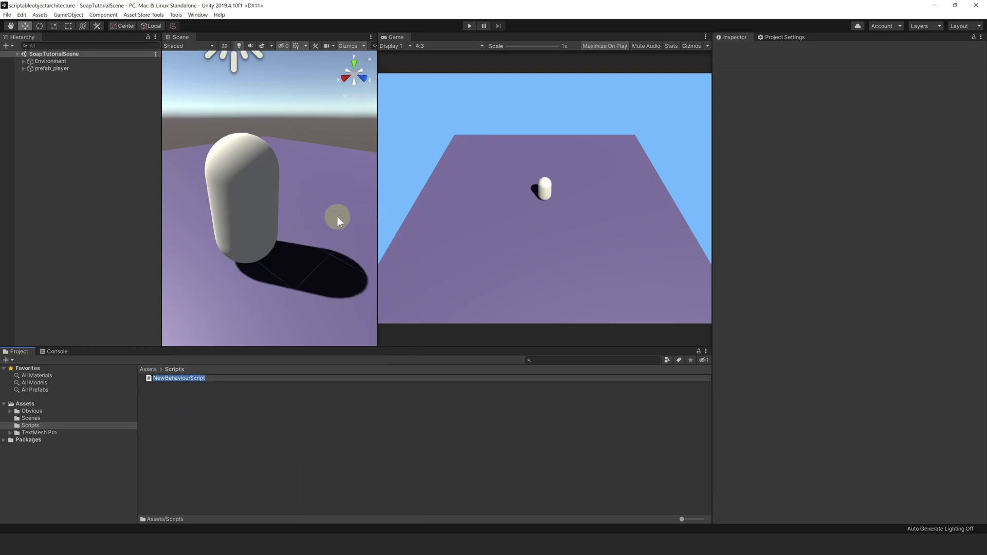
pyautogui.write('PlayerInputs')
pyautogui.press('Return')
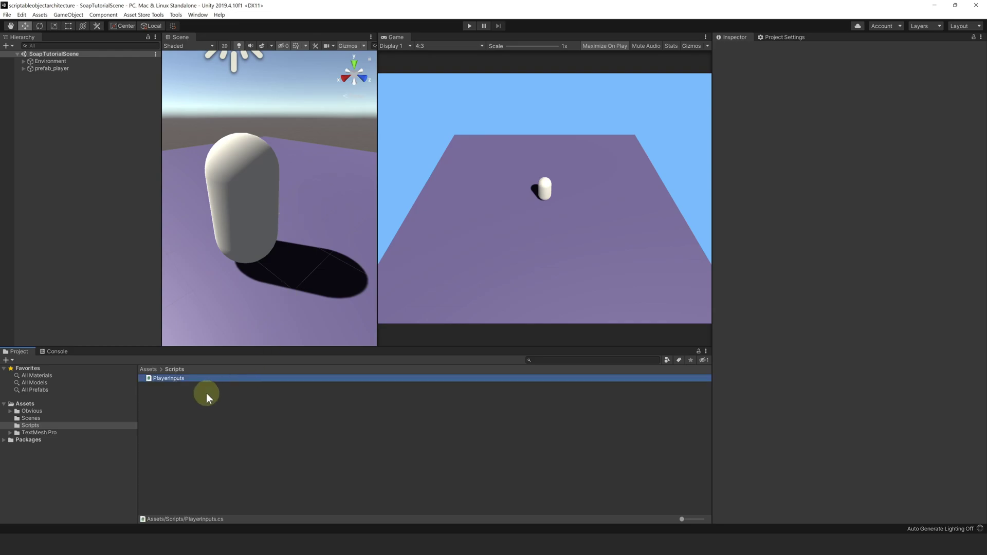
# - Create a second script named PlayerMovement, then open PlayerInputs for editing
pyautogui.rightClick(207, 395)
pyautogui.moveTo(270, 171)
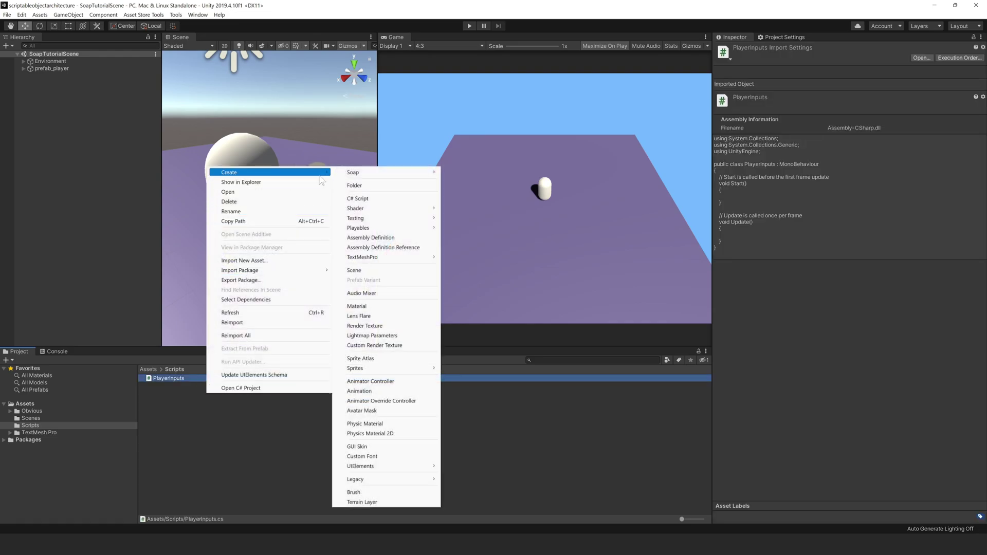
pyautogui.click(359, 198)
pyautogui.write('Player')
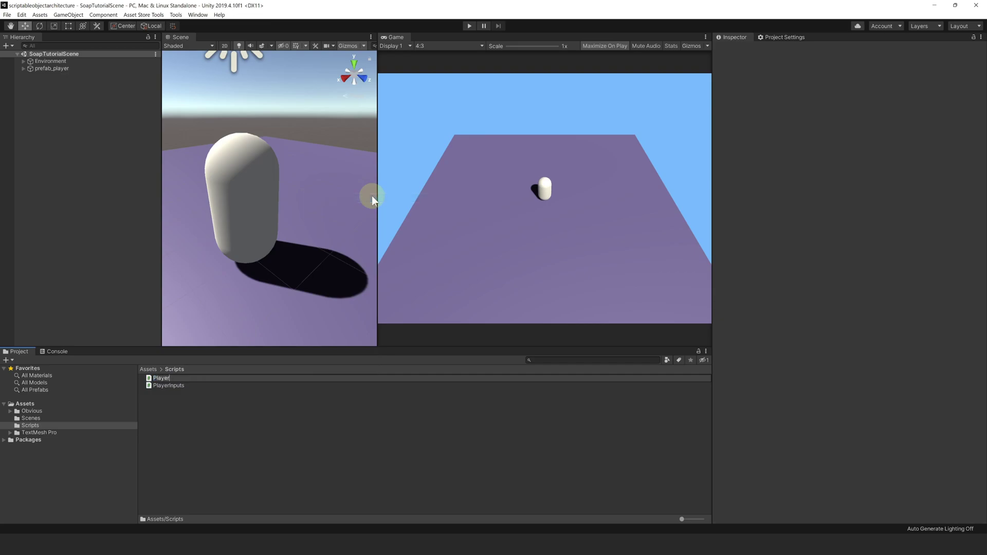
pyautogui.write('Movement')
pyautogui.press('Return')
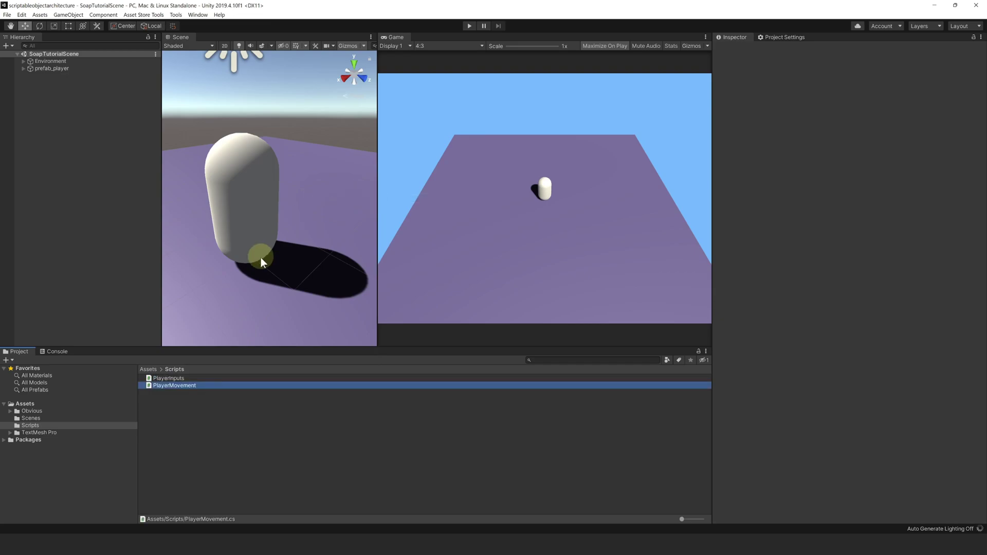
pyautogui.doubleClick(170, 377)
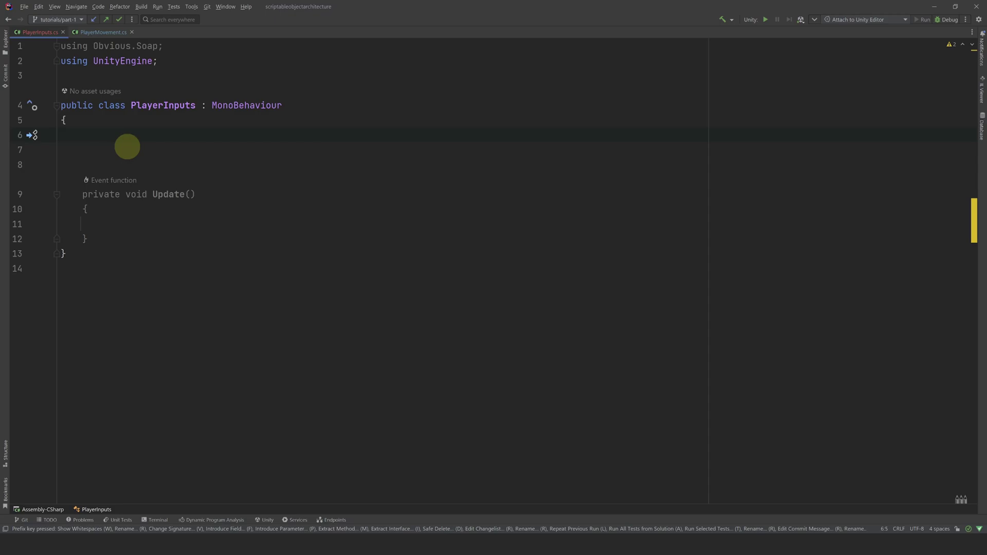
pyautogui.write('[Se')
# - Declare a serialized private Vector3Variable _inputs field in PlayerInputs
pyautogui.press('Return')
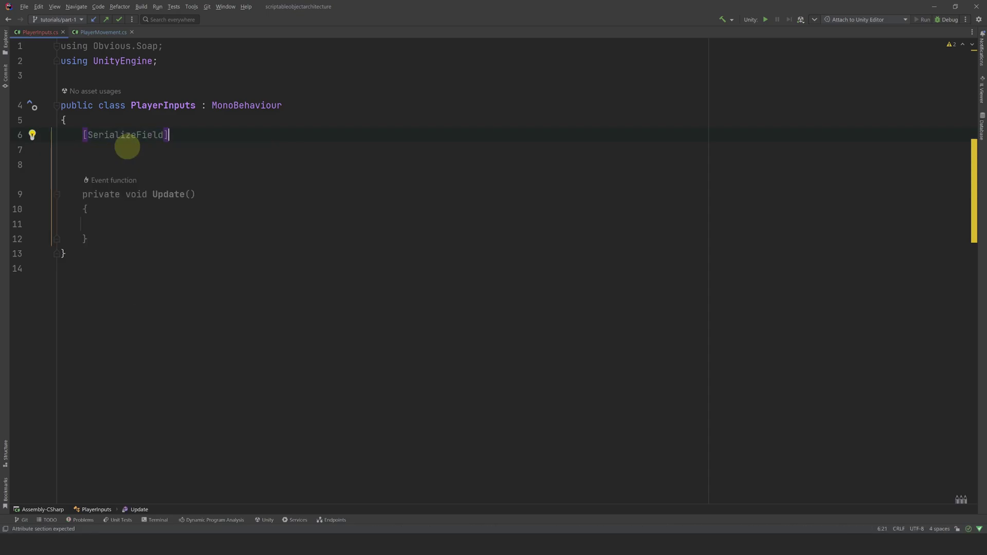
pyautogui.write('] pr')
pyautogui.press('Return')
pyautogui.write('Vector')
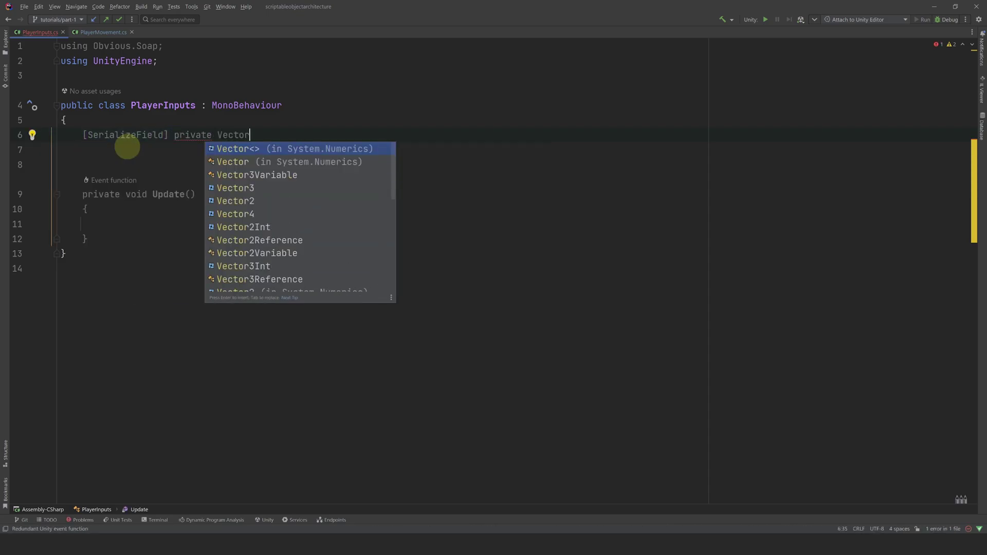
pyautogui.write('3V')
pyautogui.press('Return')
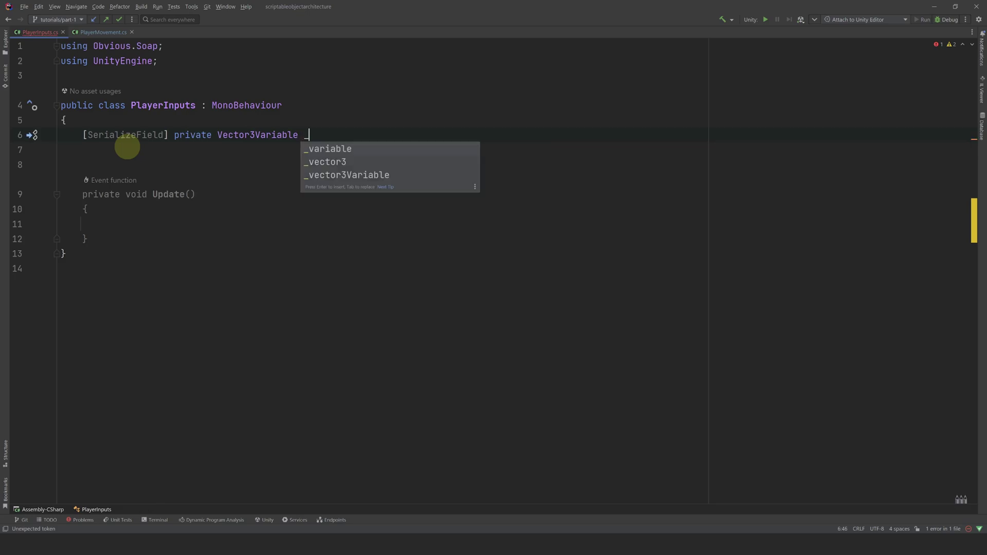
pyautogui.write('_inputs;')
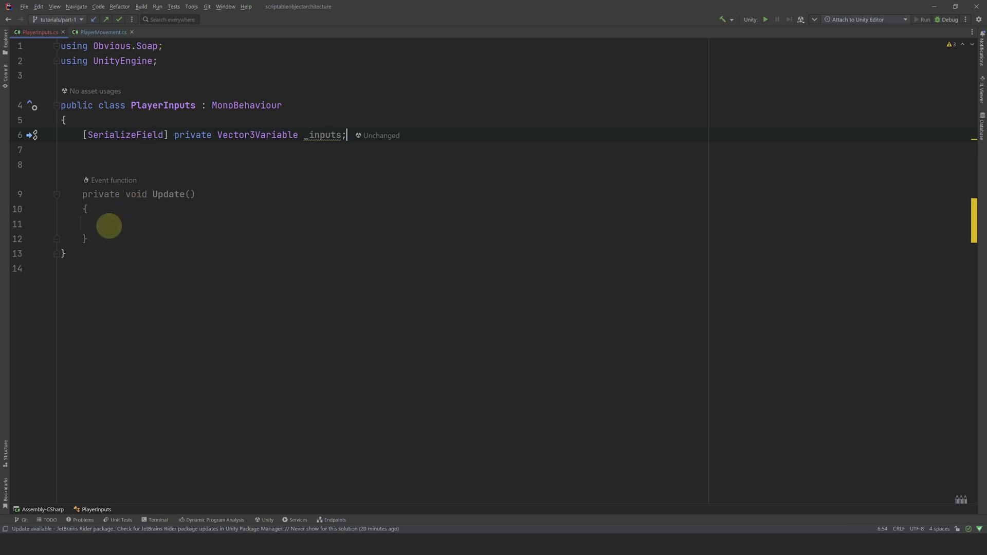
# - In Update, write _inputs.Value = new Vector3(GetAxis("Horizontal"), 0f, GetAxis("Vertical")) and hide inline hints
pyautogui.click(109, 226)
pyautogui.write('_')
pyautogui.press('Return')
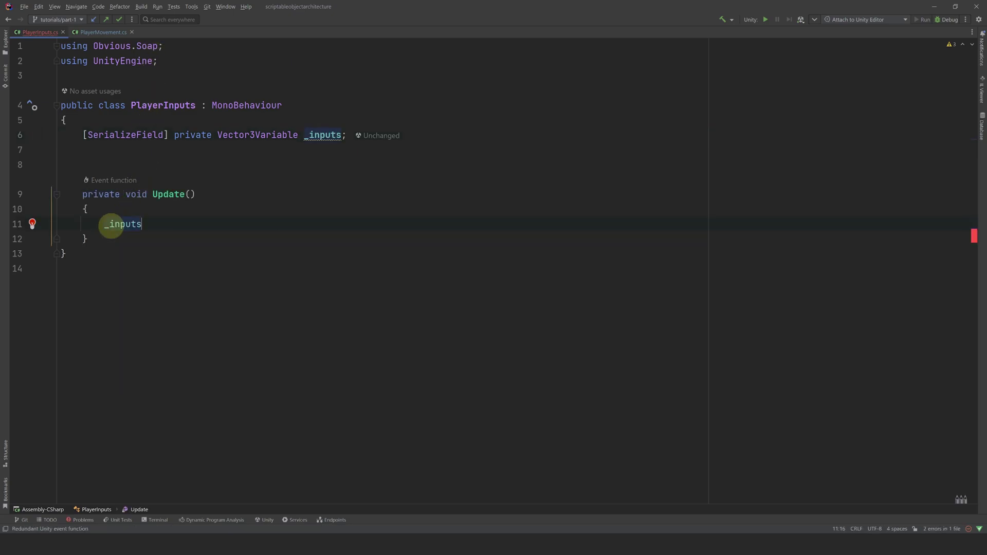
pyautogui.write('.v')
pyautogui.press('Return')
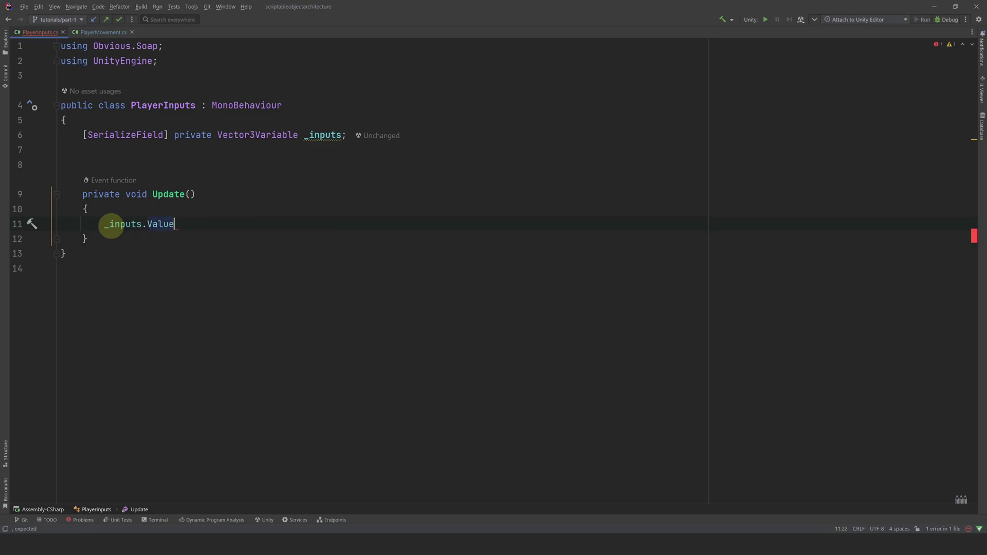
pyautogui.write(' = new')
pyautogui.press('Down')
pyautogui.press('Return')
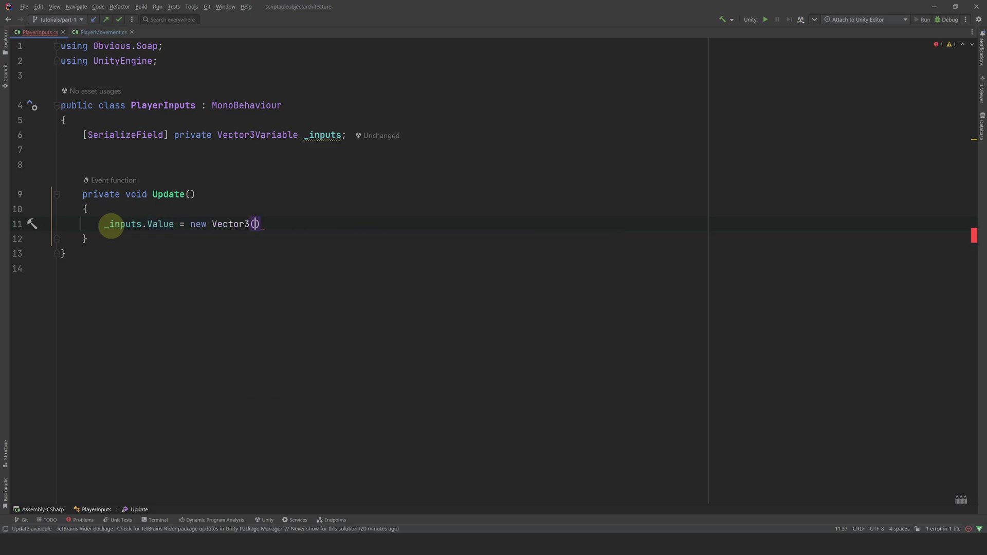
pyautogui.write('Inp')
pyautogui.press('Return')
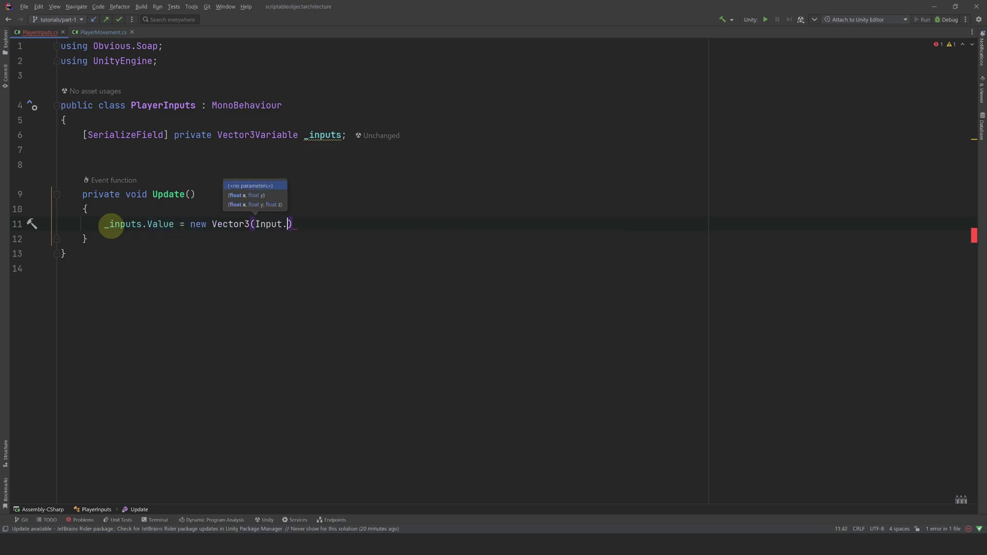
pyautogui.write('.Ge')
pyautogui.press('Return')
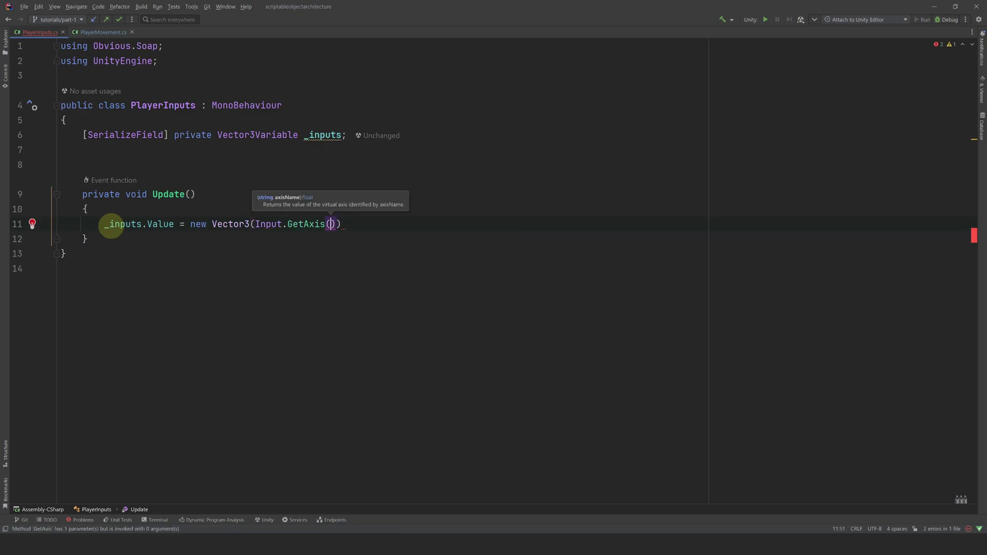
pyautogui.write('"h')
pyautogui.press('Return')
pyautogui.write(')')
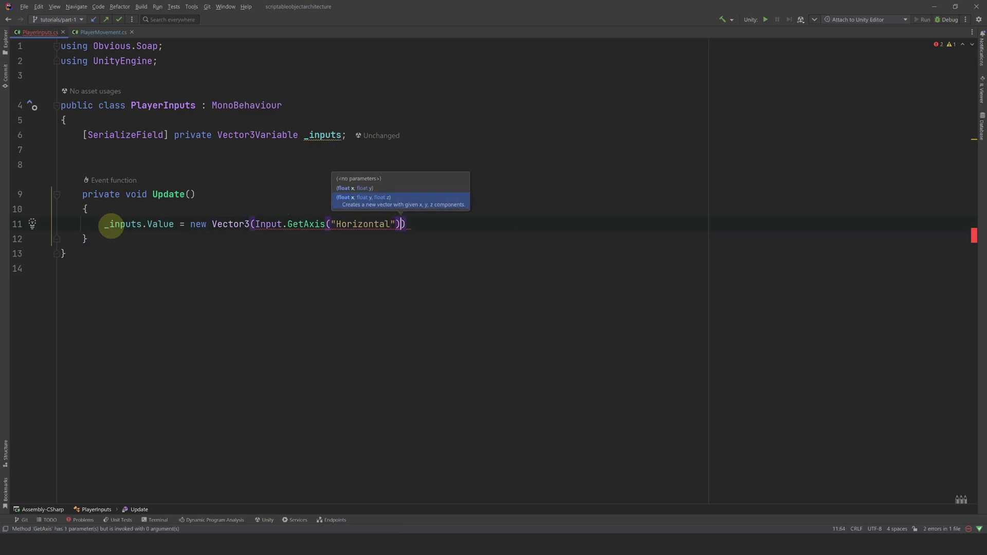
pyautogui.write(', 0f, Inp')
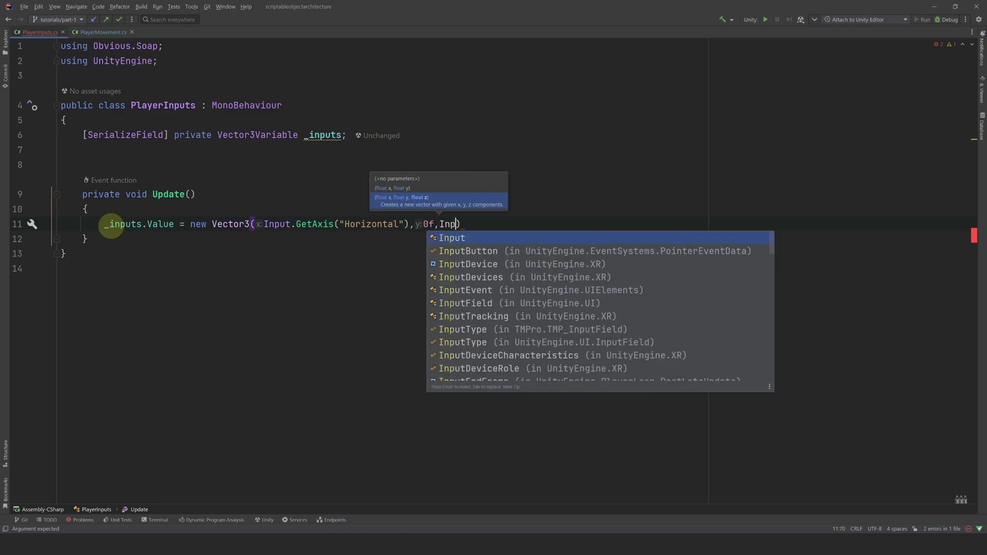
pyautogui.write('ut.Get')
pyautogui.press('Return')
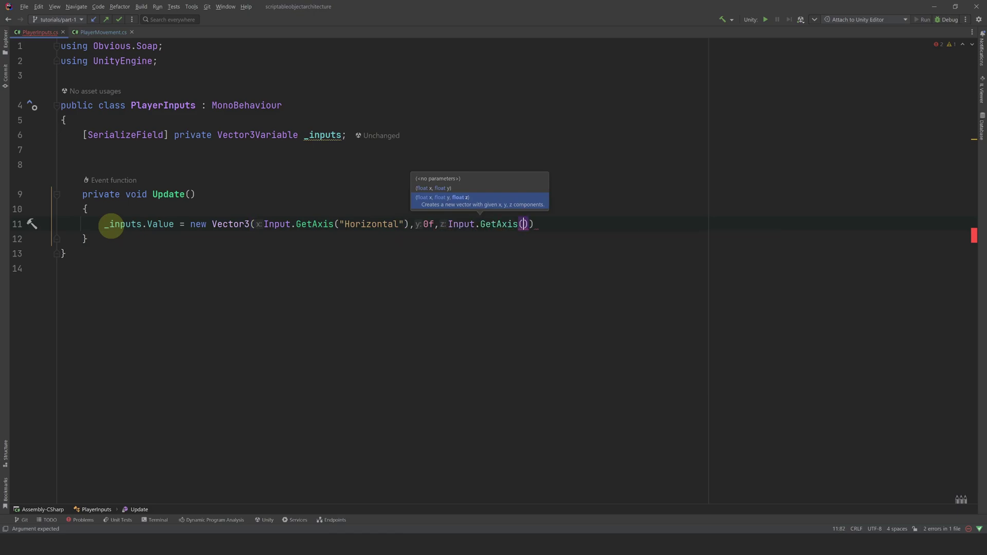
pyautogui.write('"ve')
pyautogui.press('Return')
pyautogui.write(')')
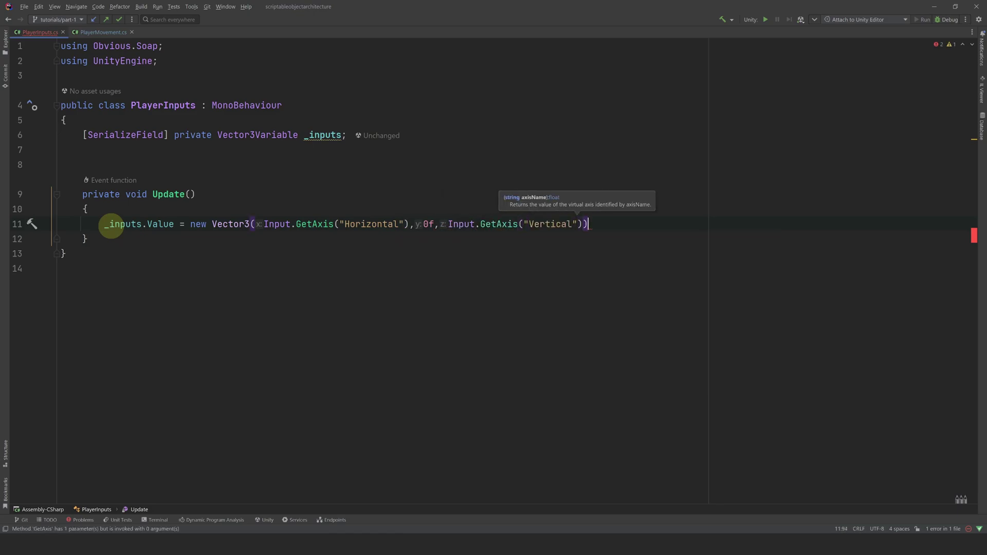
pyautogui.write(');')
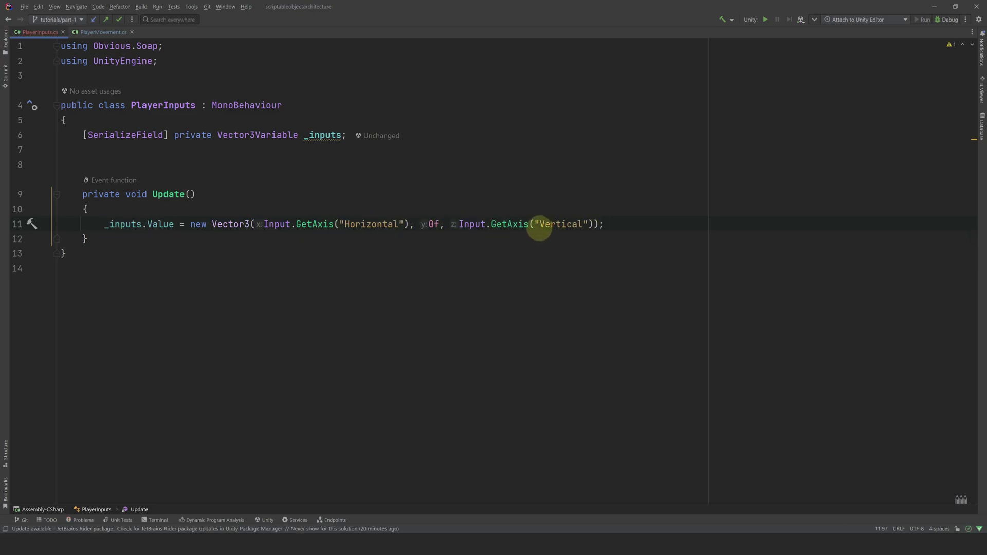
pyautogui.hotkey('ctrl', 'r')
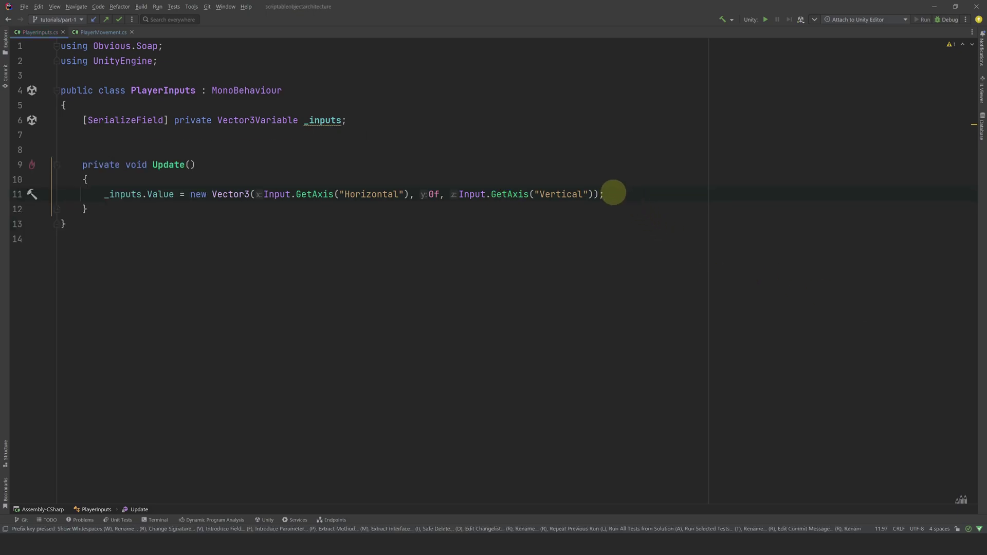
# - Copy the _inputs field declaration into PlayerMovement
pyautogui.moveTo(347, 120); pyautogui.dragTo(67, 120)
pyautogui.hotkey('ctrl', 'c')
pyautogui.click(103, 32)
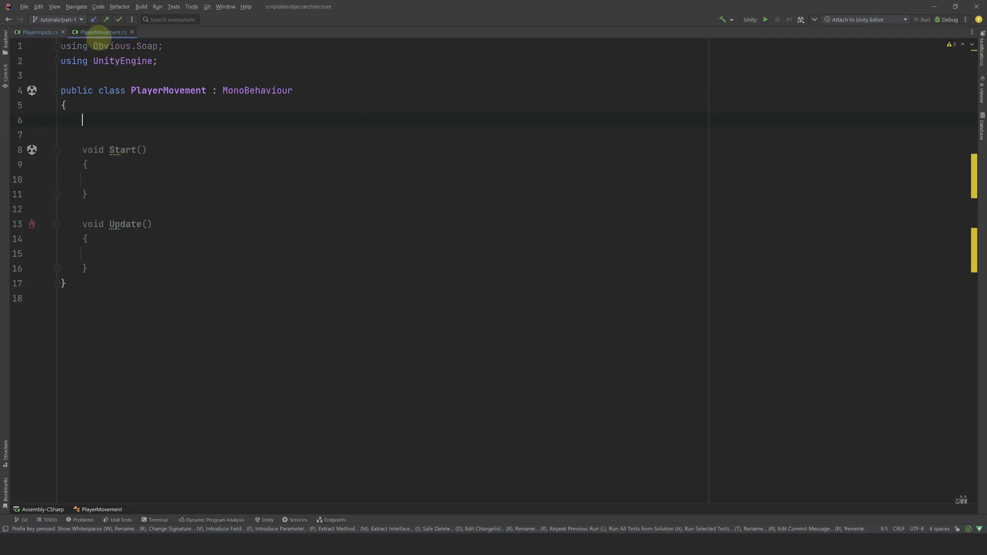
pyautogui.write('[SerializeField] private Vector3Variable _inputs;')
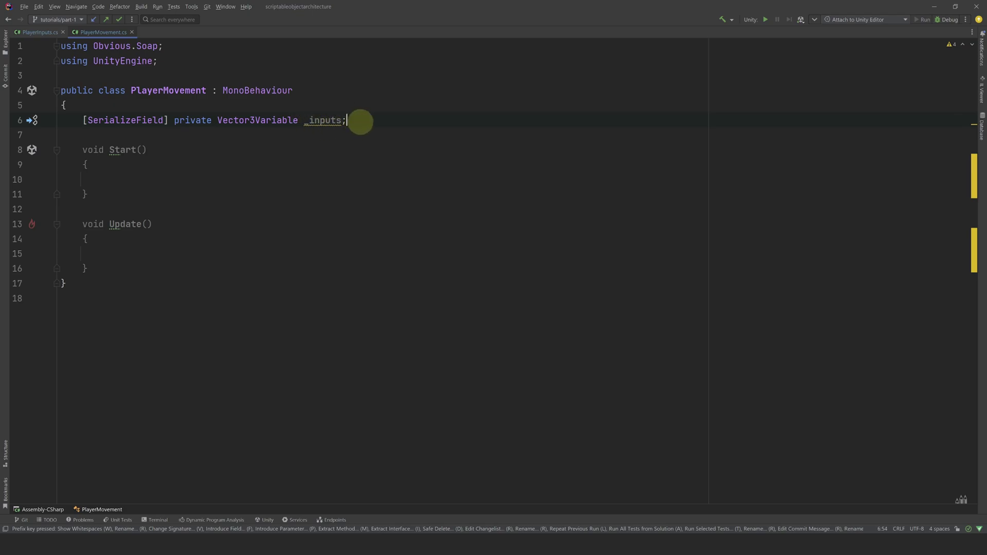
# - Add a duplicate field changed to float _speed = 5f
pyautogui.press('Return')
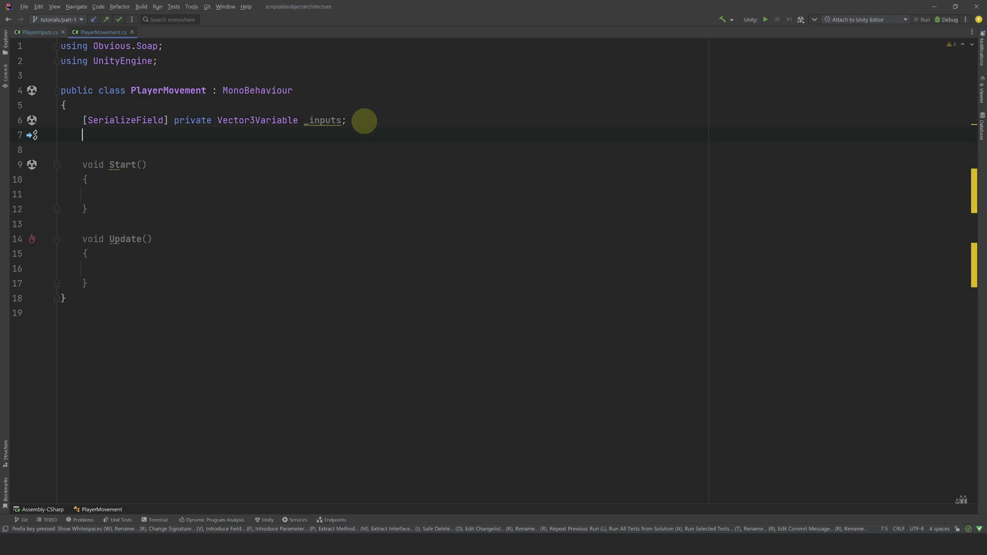
pyautogui.hotkey('ctrl', 'v')
pyautogui.doubleClick(262, 136)
pyautogui.write('fl')
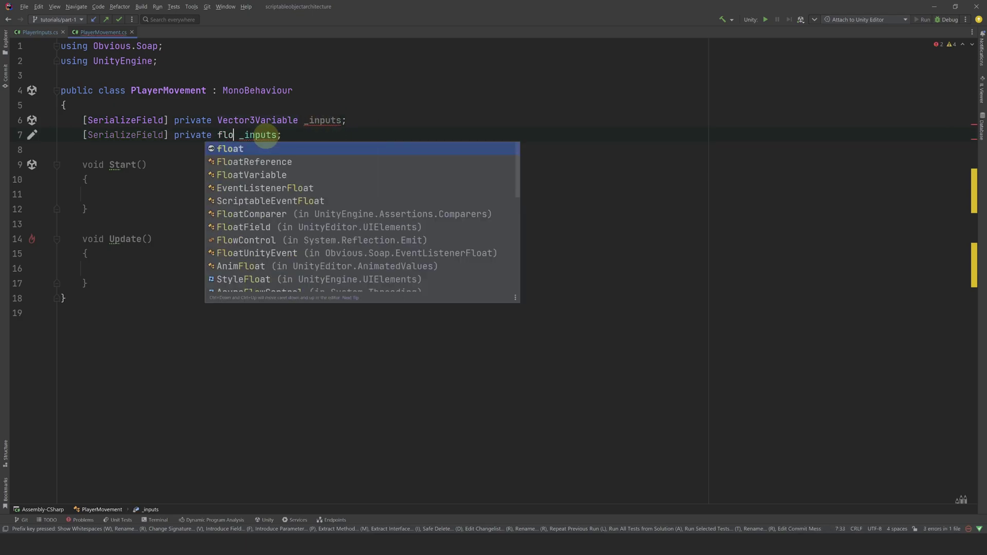
pyautogui.press('Return')
pyautogui.write('_spee')
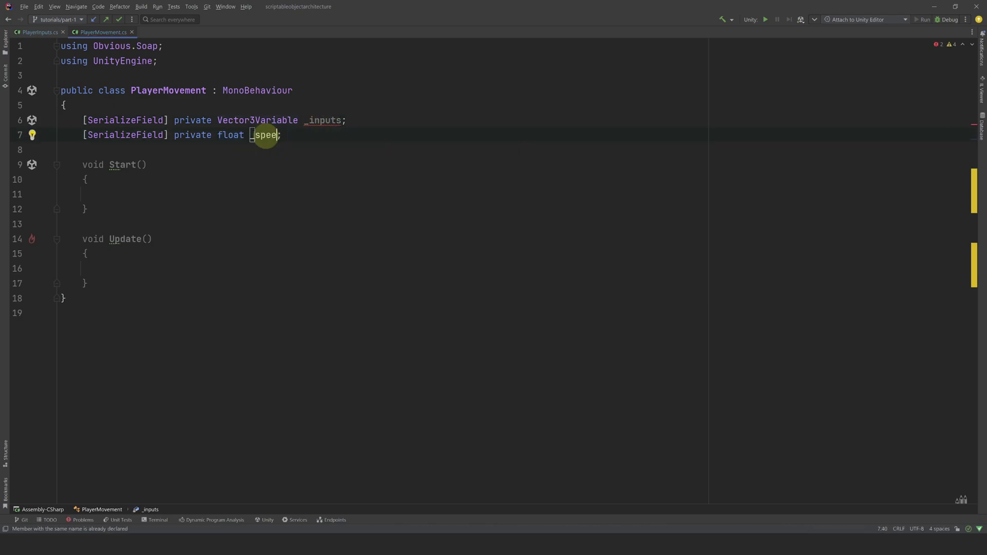
pyautogui.write('d')
pyautogui.press('Return')
pyautogui.write('= 5f')
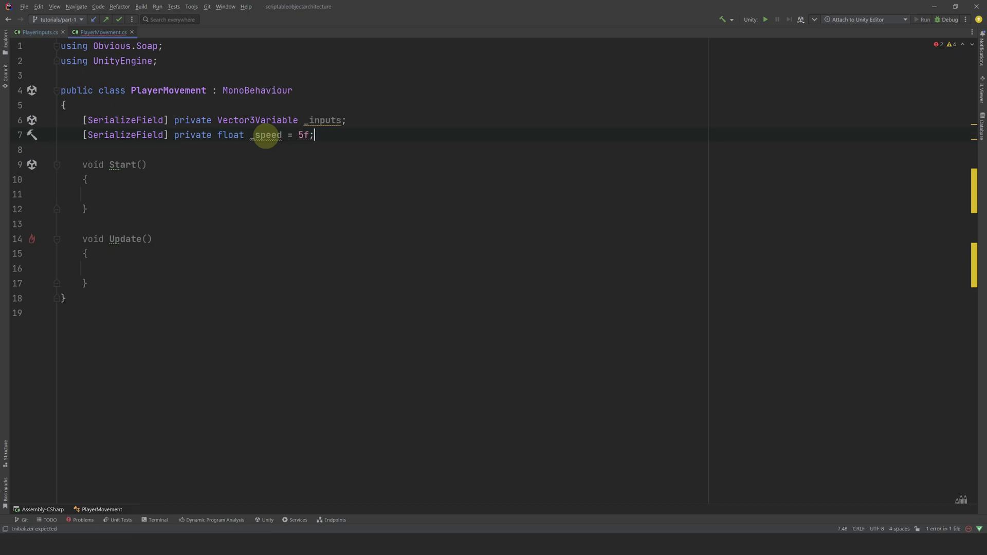
# - In Update, write transform.position += _inputs.Value * _speed * Time.deltaTime
pyautogui.click(117, 271)
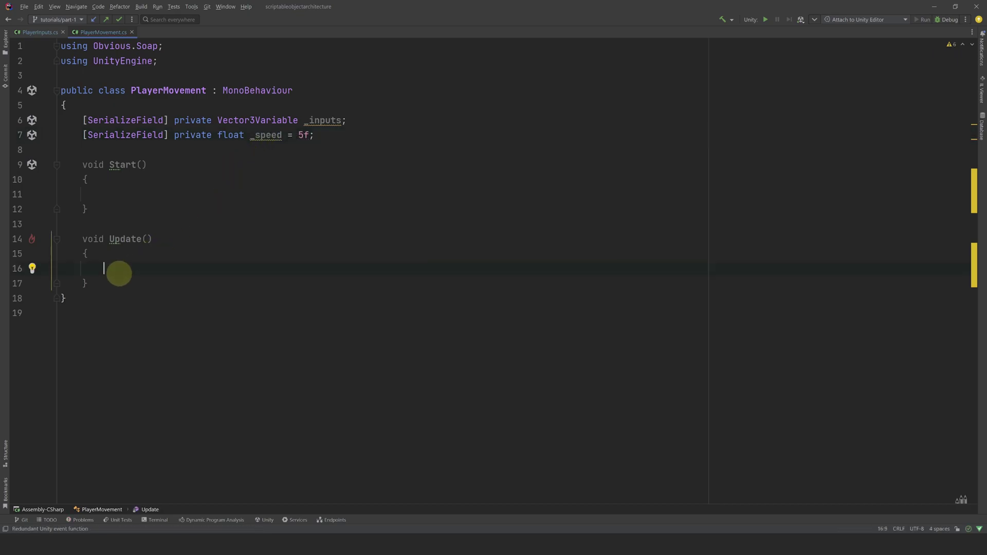
pyautogui.write('tr')
pyautogui.press('Return')
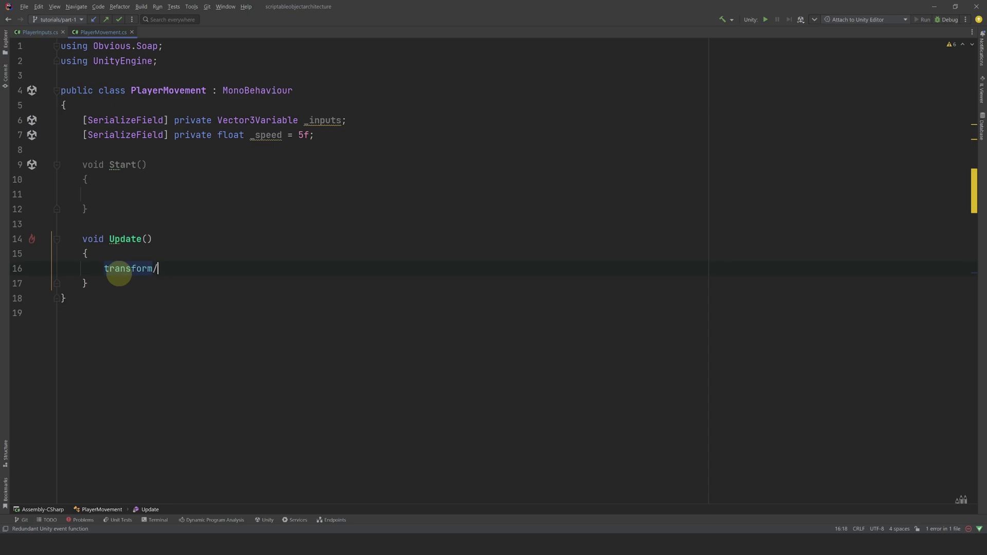
pyautogui.write('.po')
pyautogui.press('Return')
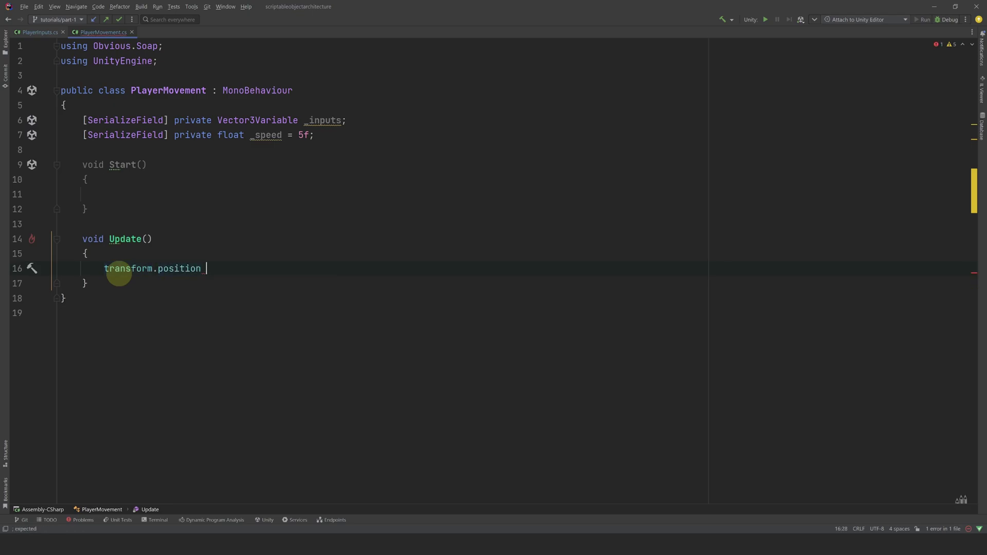
pyautogui.write('+= _')
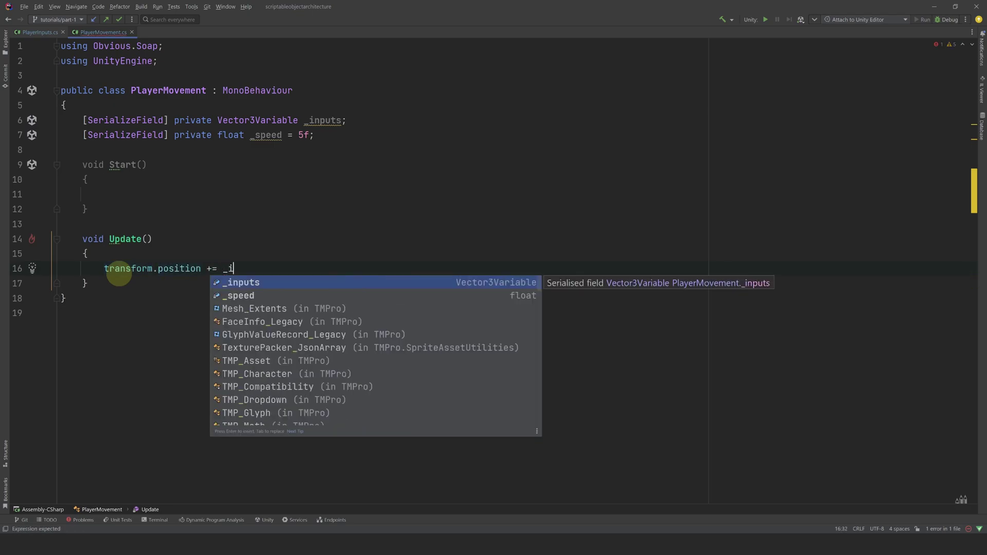
pyautogui.write('in')
pyautogui.press('Return')
pyautogui.write('.v')
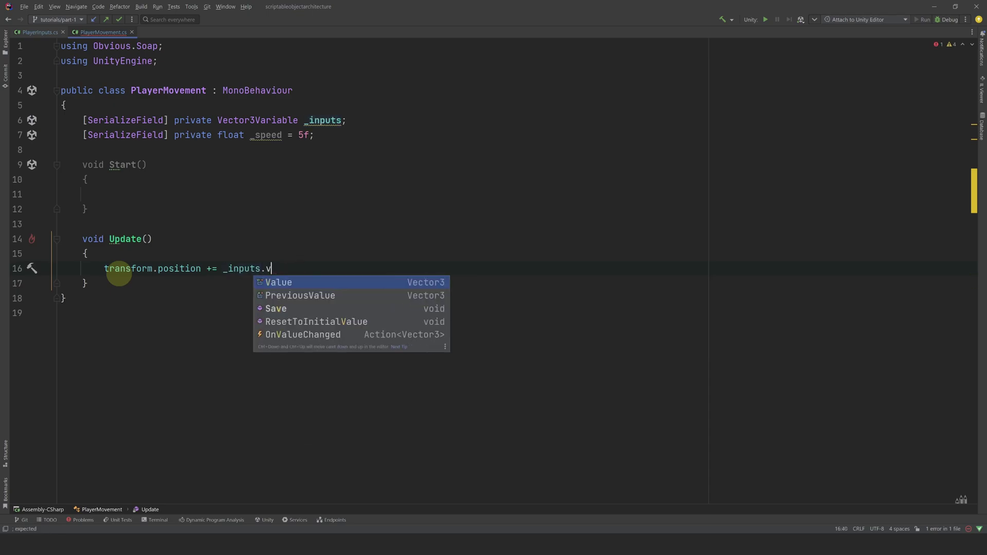
pyautogui.press('Return')
pyautogui.write('*')
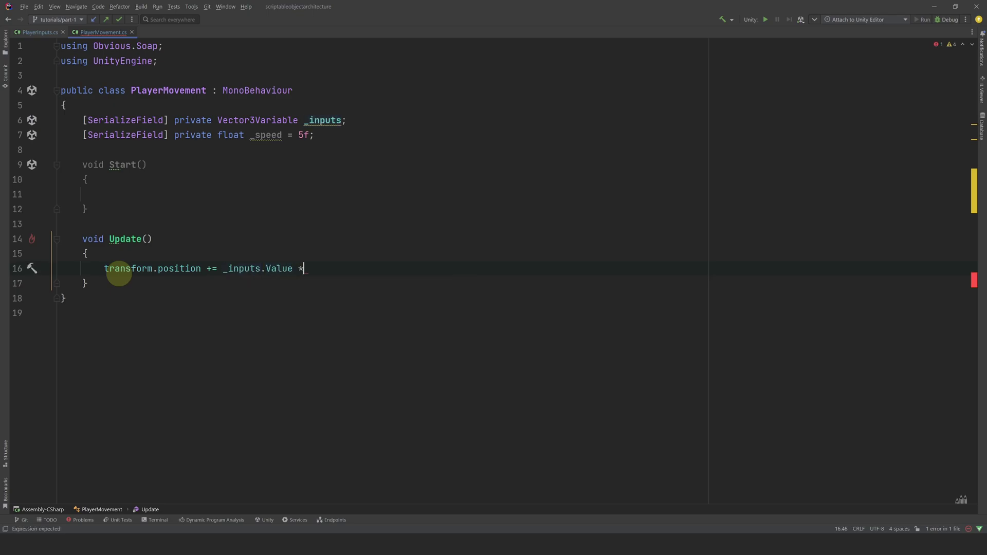
pyautogui.write('_sp')
pyautogui.press('Return')
pyautogui.write('*')
pyautogui.write('Ti')
pyautogui.press('Return')
pyautogui.write('.de')
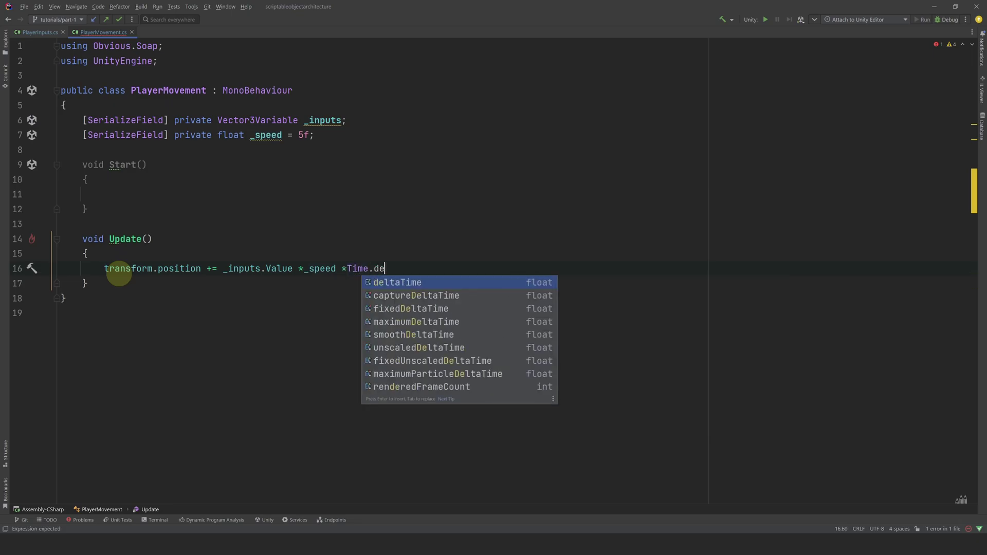
pyautogui.press('Return')
pyautogui.write(';')
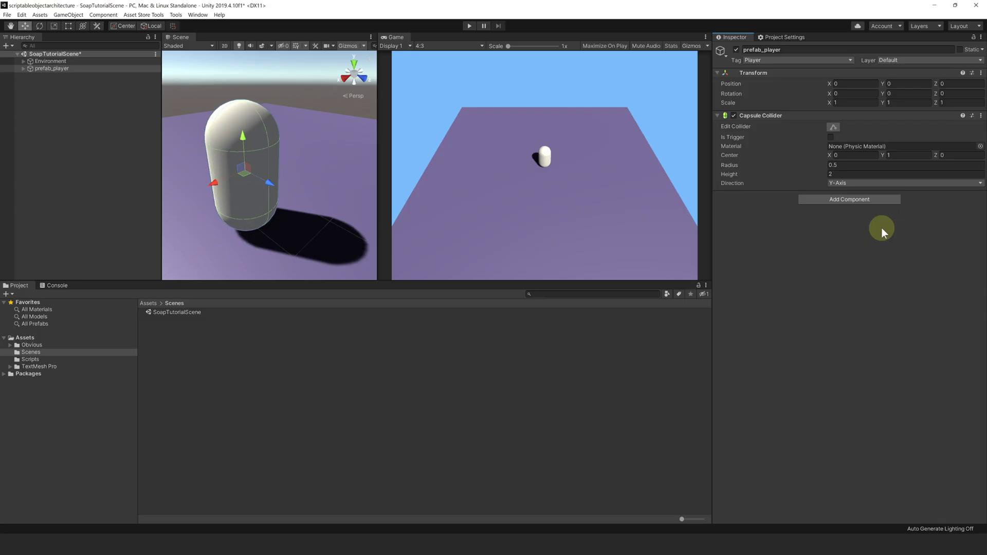
# - Add Player Inputs and Player Movement components to prefab_player via Add Component search
pyautogui.click(864, 204)
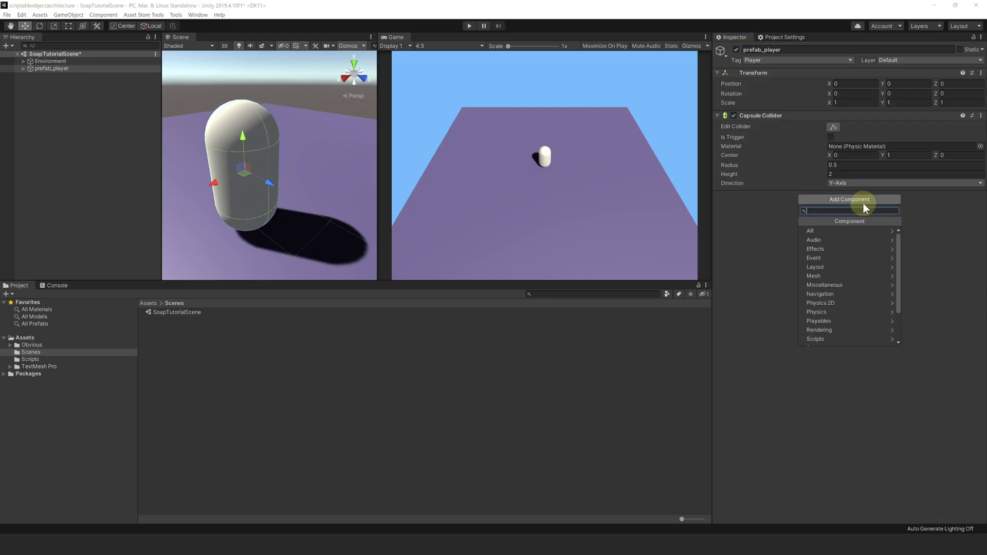
pyautogui.write('playerin')
pyautogui.press('Return')
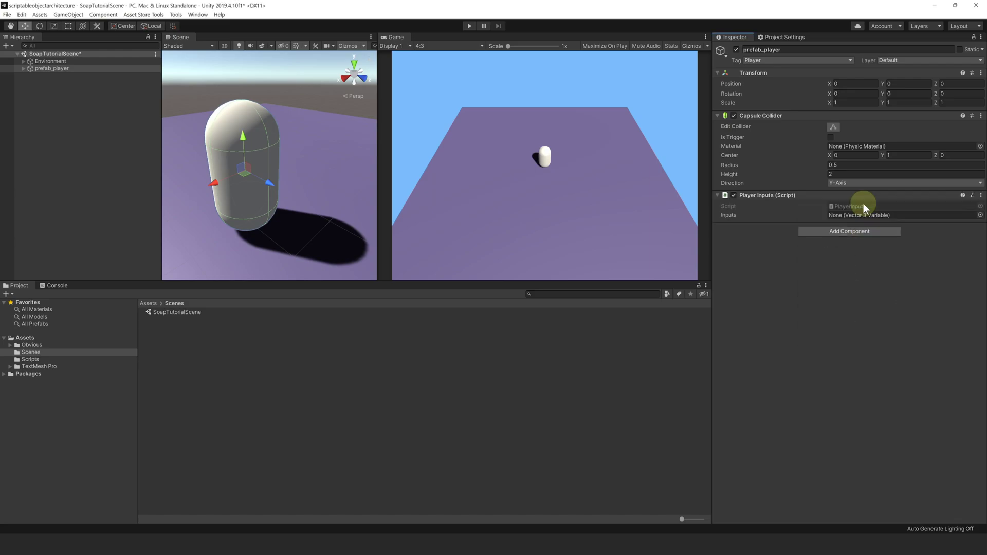
pyautogui.click(848, 230)
pyautogui.write('playermo')
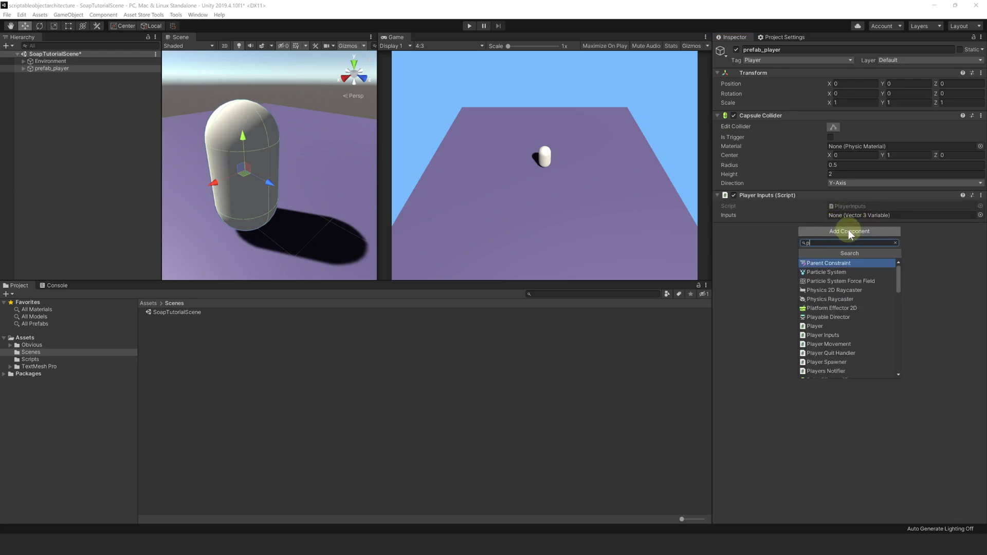
pyautogui.press('Return')
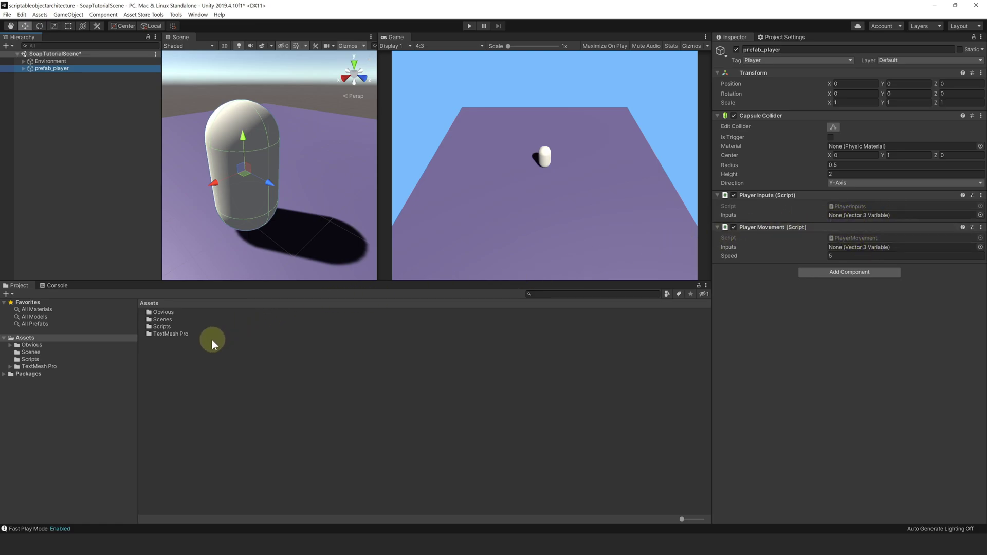
# - Create a Soap folder in Assets with a Variables subfolder inside it
pyautogui.rightClick(195, 353)
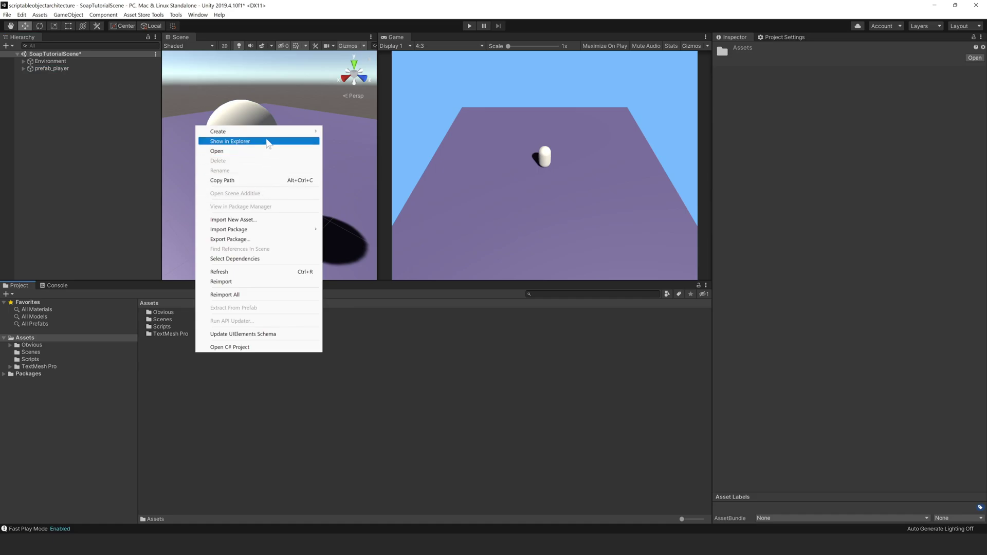
pyautogui.moveTo(219, 131)
pyautogui.click(363, 144)
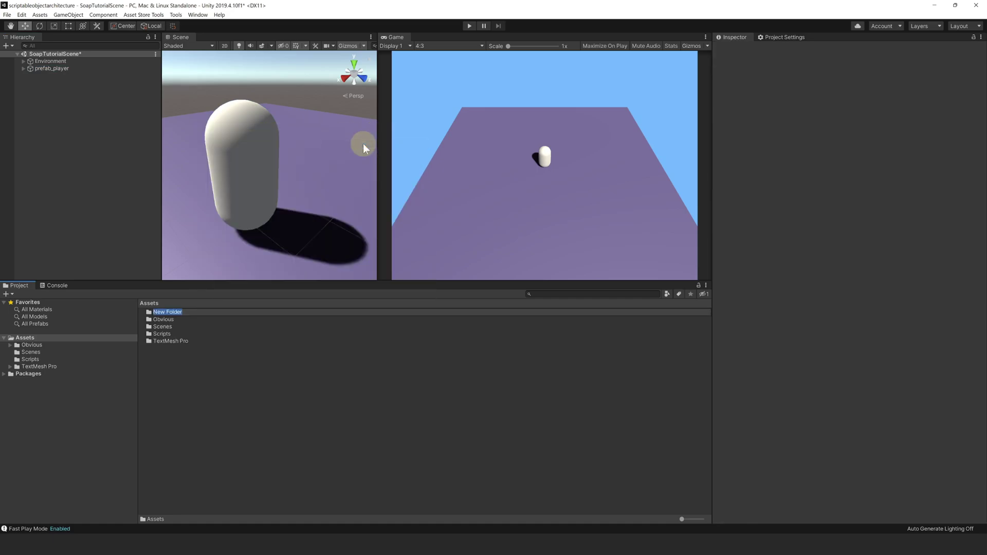
pyautogui.write('Soap')
pyautogui.press('Return')
pyautogui.press('Return')
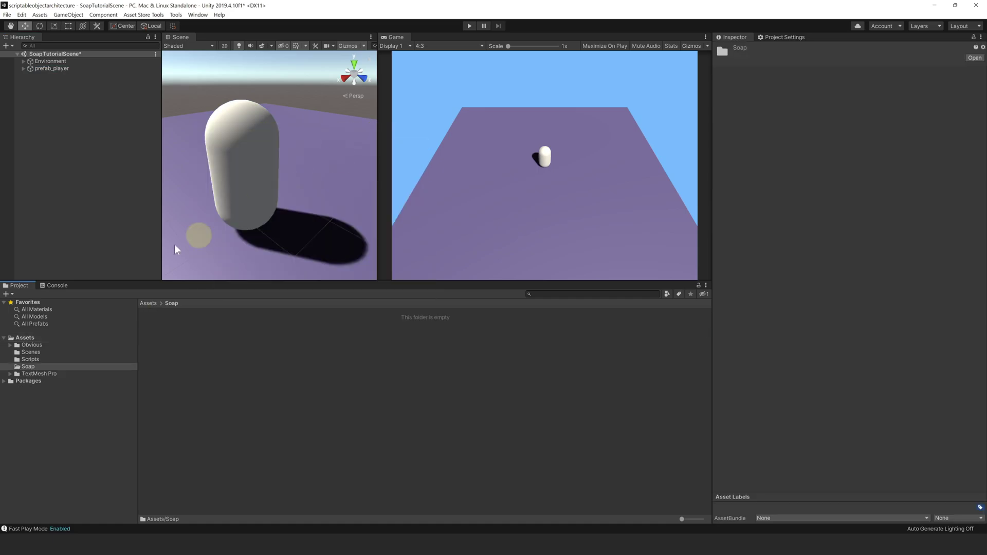
pyautogui.rightClick(173, 321)
pyautogui.moveTo(236, 101)
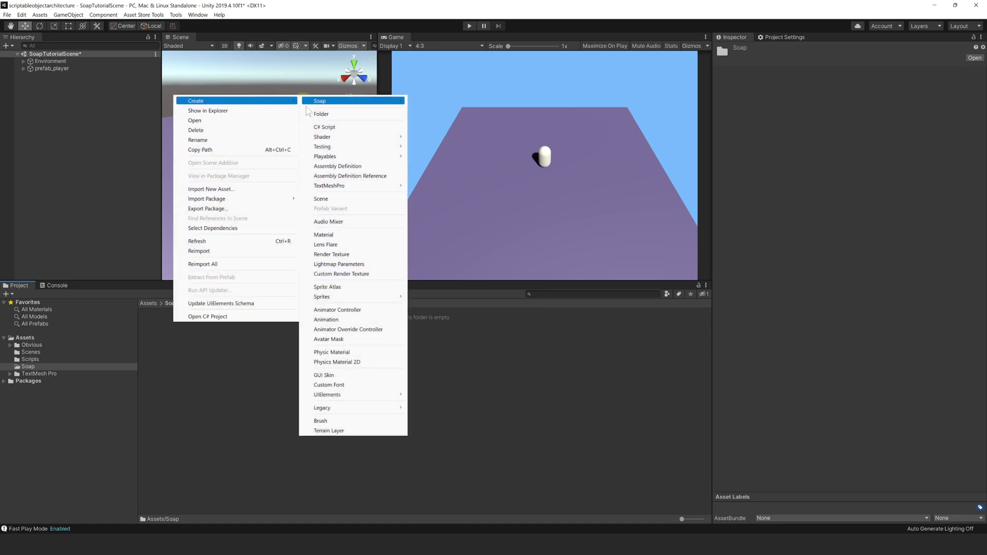
pyautogui.click(328, 114)
pyautogui.write('Variabl')
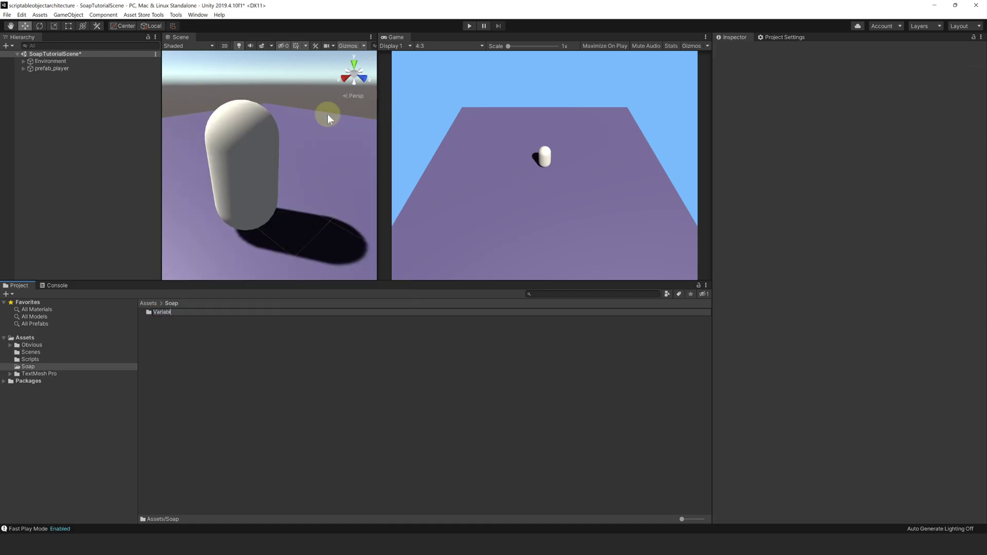
pyautogui.write('es')
pyautogui.press('Return')
pyautogui.press('Return')
# - Create a Vector3 Soap variable named vector3_inputs in Variables
pyautogui.rightClick(274, 324)
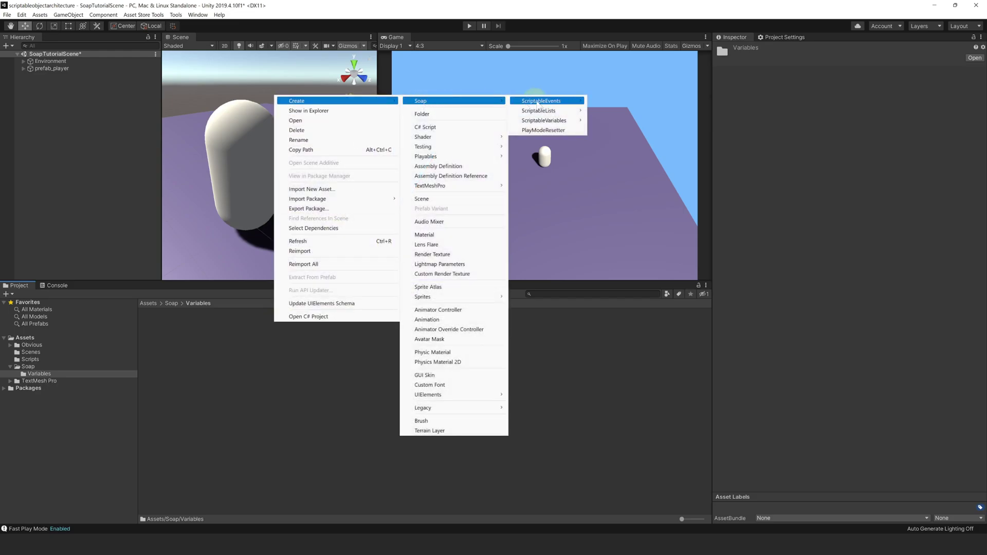
pyautogui.moveTo(543, 121)
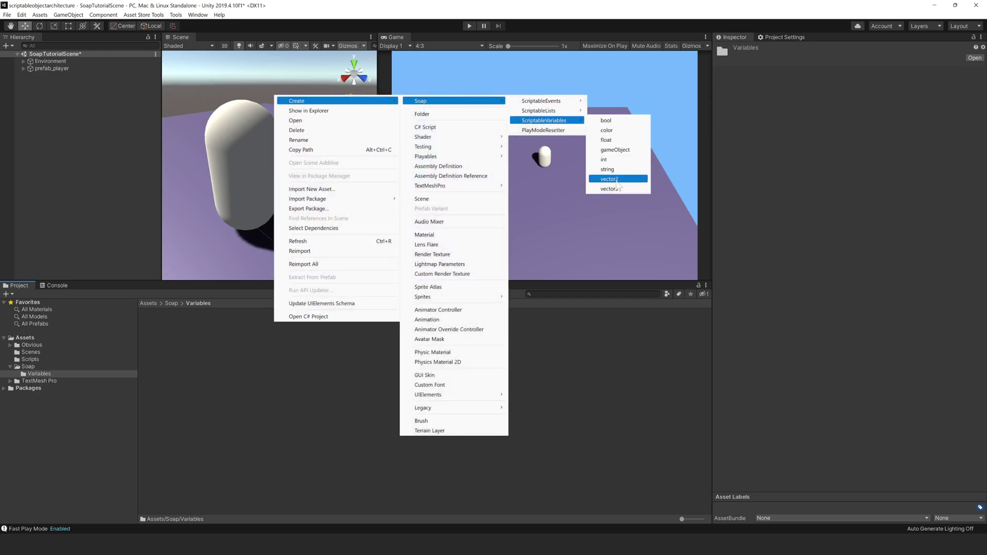
pyautogui.click(616, 190)
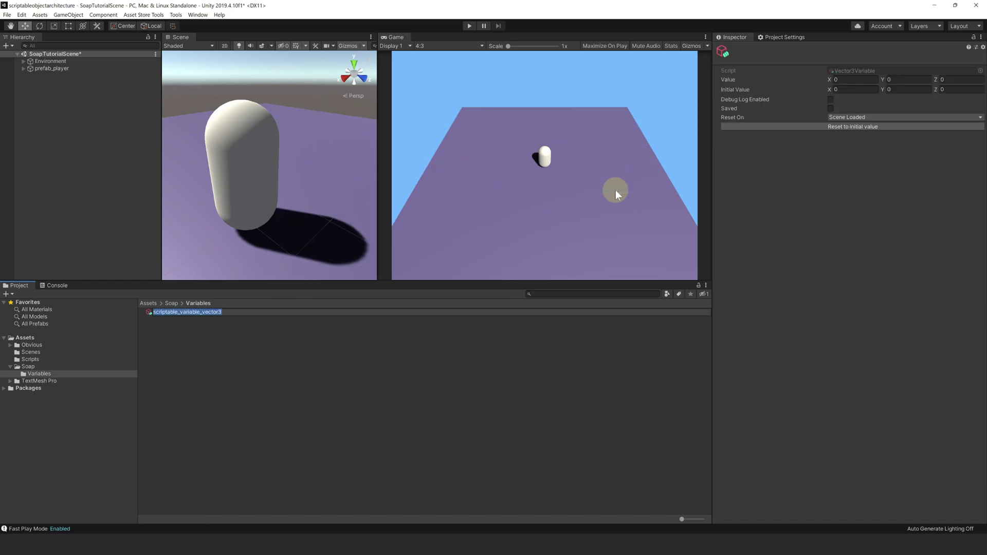
pyautogui.write('vector')
pyautogui.write('3_inputs')
pyautogui.press('Return')
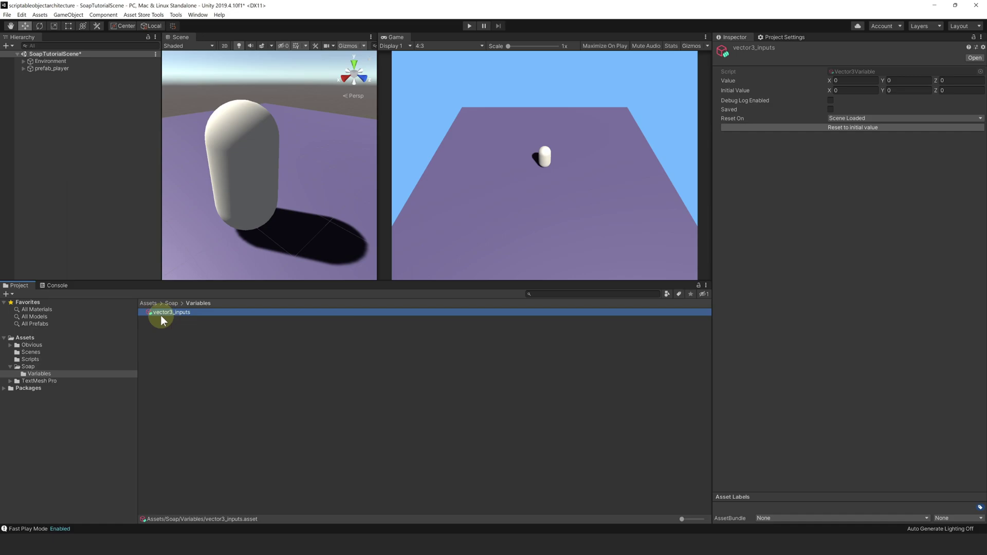
# - Assign vector3_inputs to the Inputs fields of Player Inputs and Player Movement
pyautogui.click(62, 68)
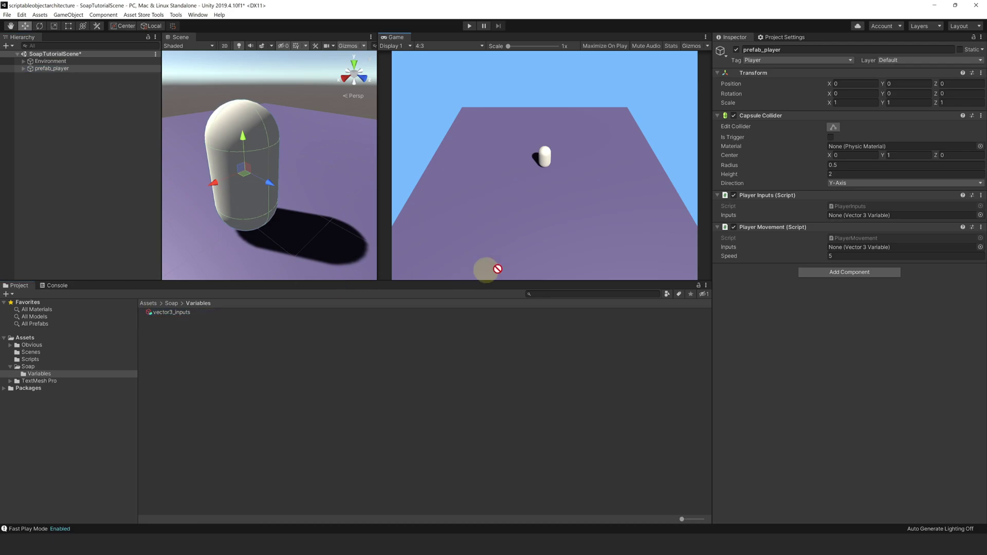
pyautogui.moveTo(172, 312); pyautogui.dragTo(851, 219)
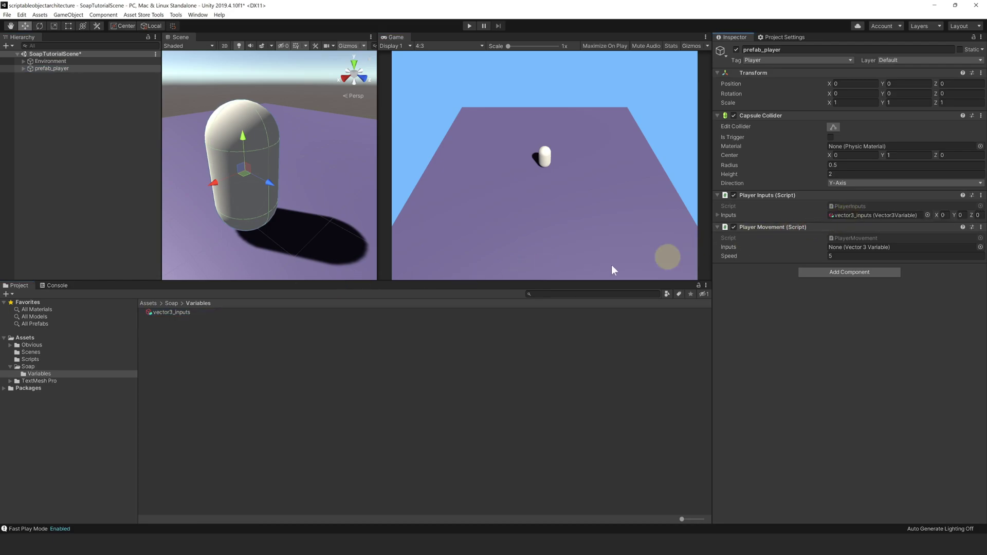
pyautogui.moveTo(167, 312); pyautogui.dragTo(837, 249)
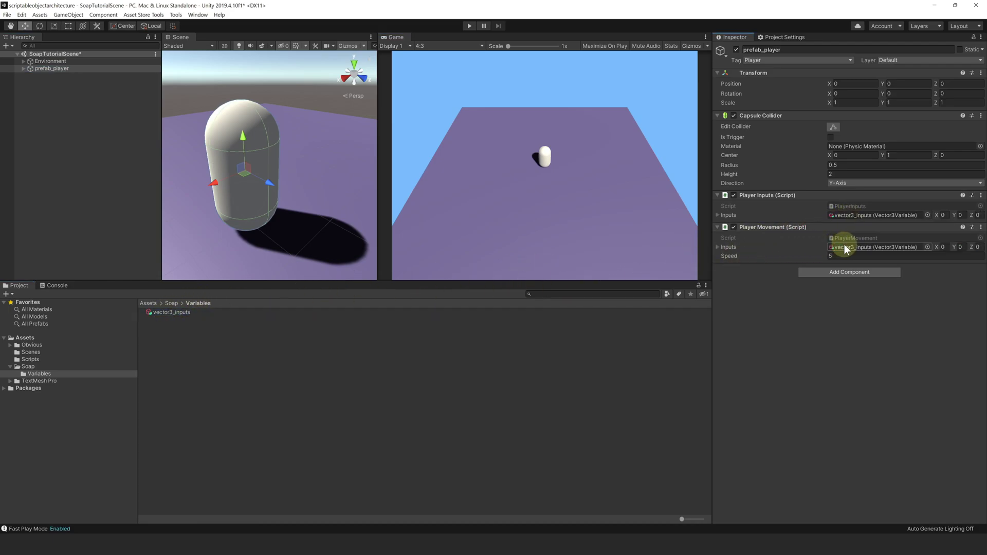
# - Enter Play mode and test capsule movement with WASD
pyautogui.click(468, 28)
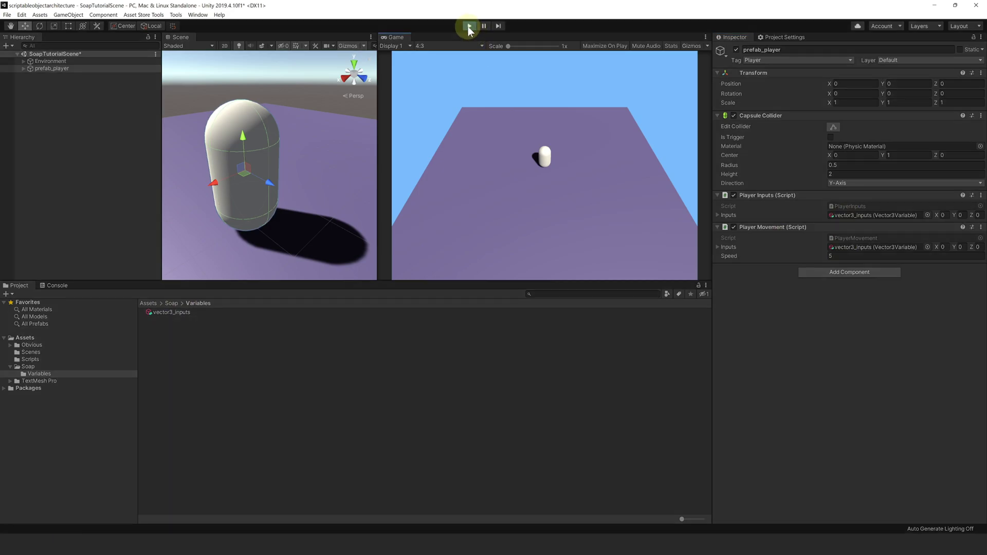
pyautogui.press('d')
pyautogui.press('w')
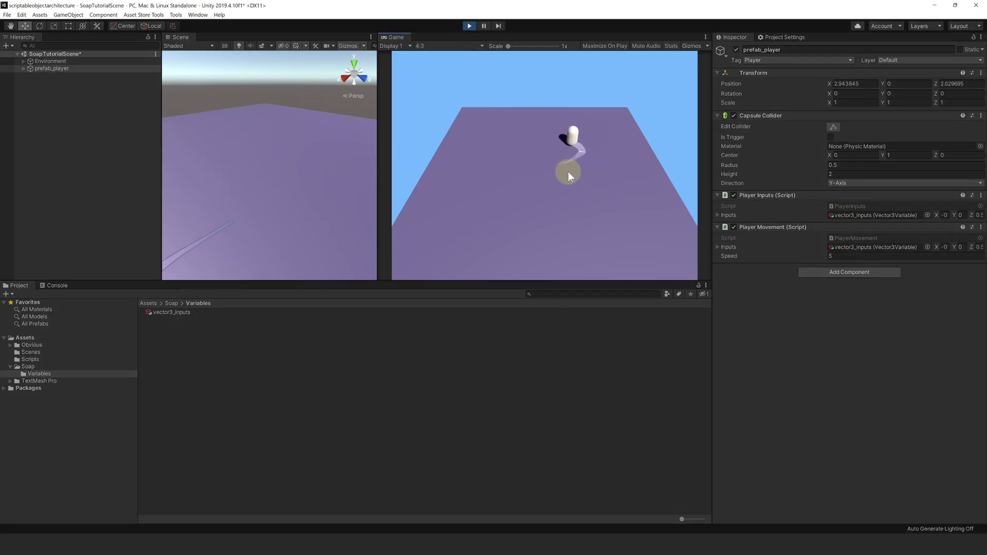
pyautogui.press('a')
pyautogui.press('s')
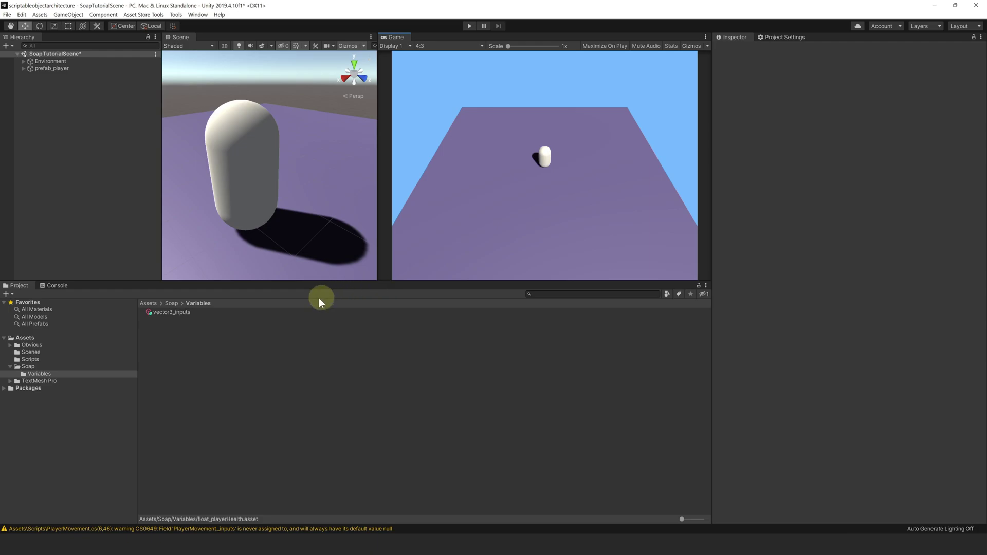
# - Create a float Soap variable named float_playerHealth in Variables
pyautogui.rightClick(179, 338)
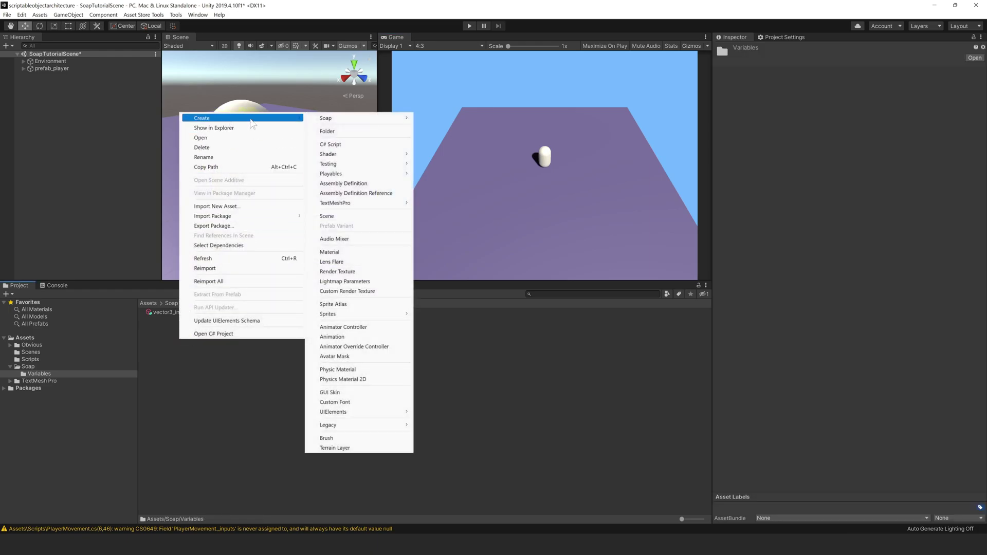
pyautogui.moveTo(359, 118)
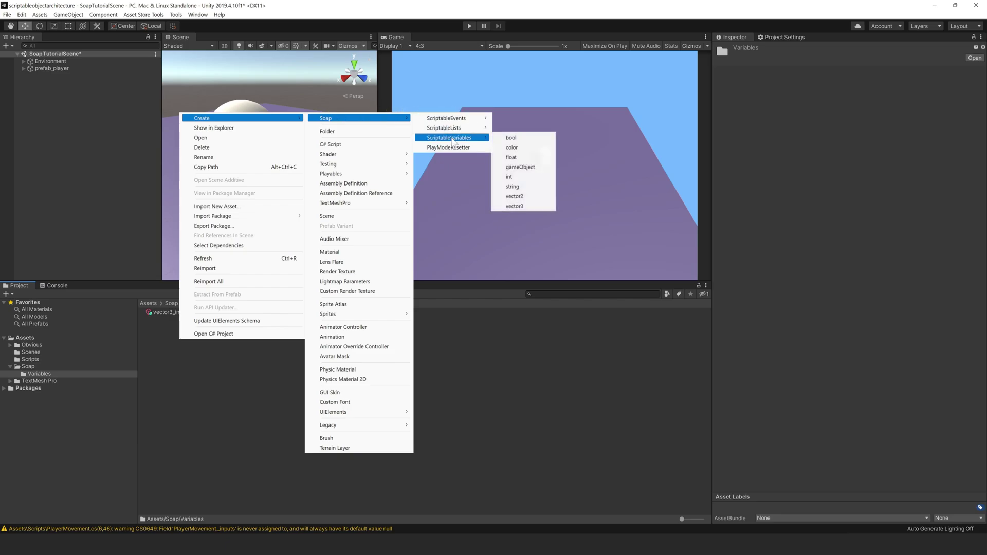
pyautogui.moveTo(450, 137)
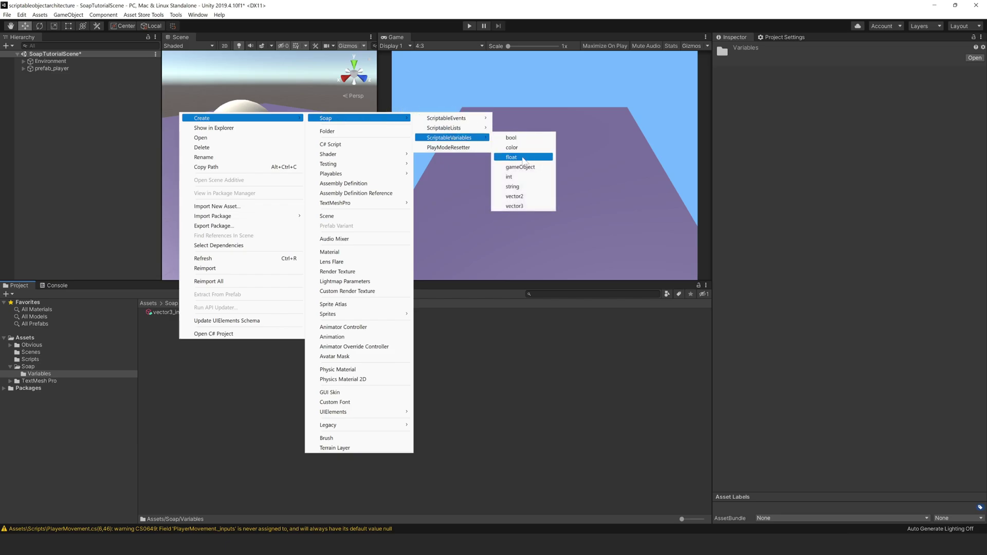
pyautogui.click(523, 158)
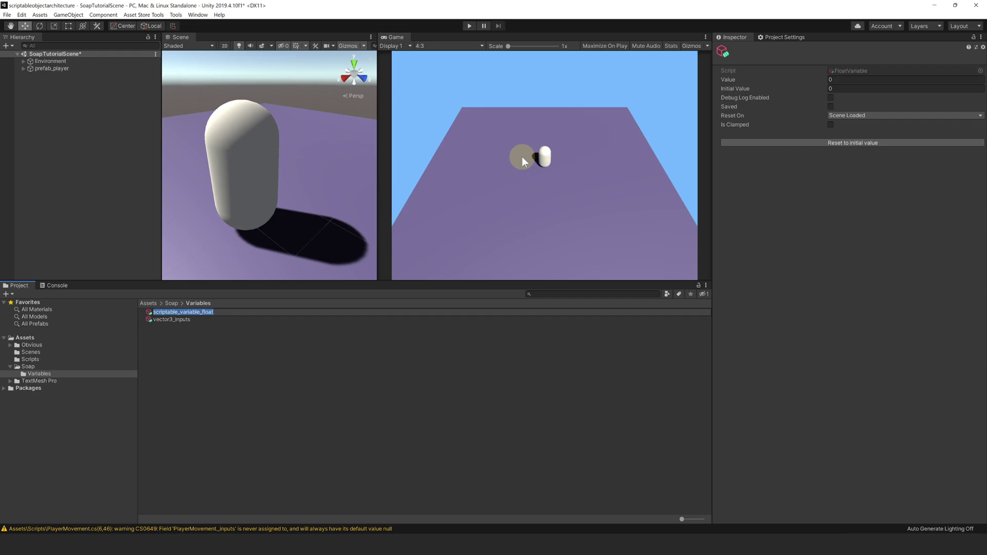
pyautogui.write('float_pl')
pyautogui.write('ayer')
pyautogui.write('Health')
pyautogui.press('Return')
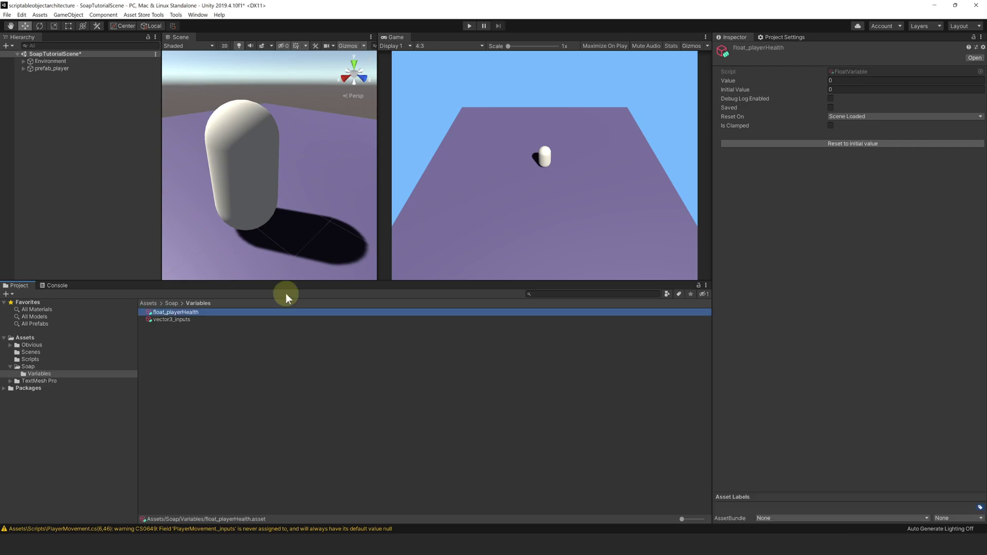
# - Create a PlayerHealth C# script in the Scripts folder and select it
pyautogui.click(53, 357)
pyautogui.rightClick(223, 354)
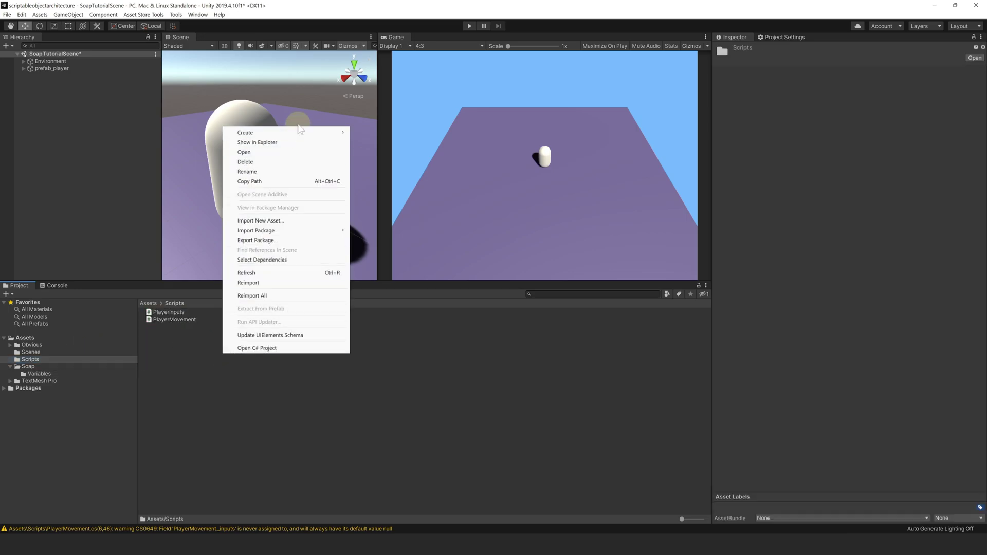
pyautogui.click(388, 156)
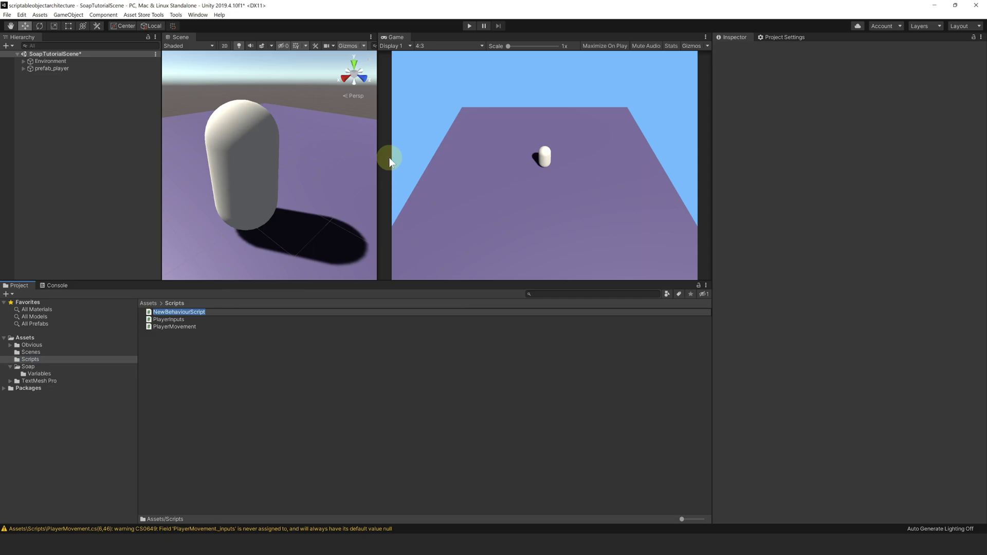
pyautogui.write('PlayerHealth')
pyautogui.press('Return')
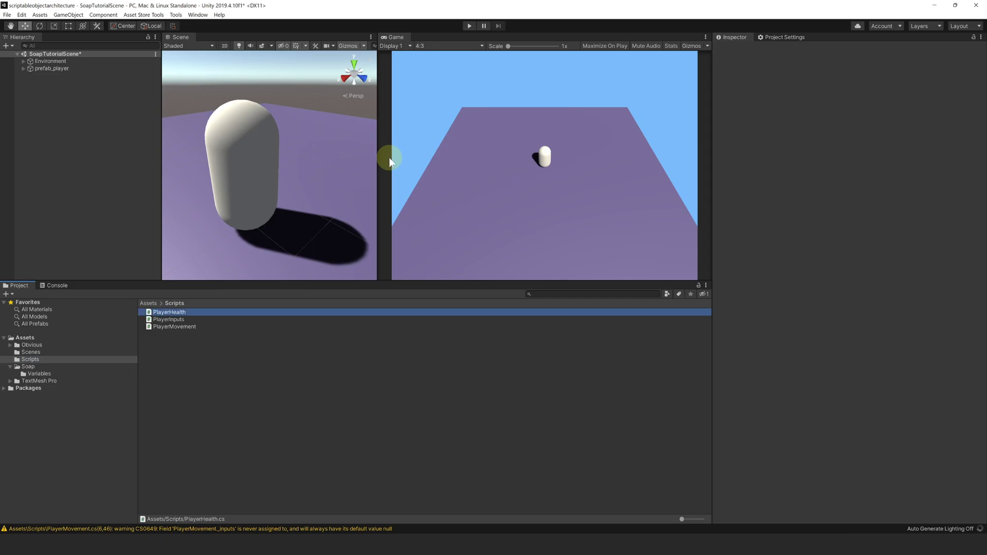
pyautogui.click(175, 311)
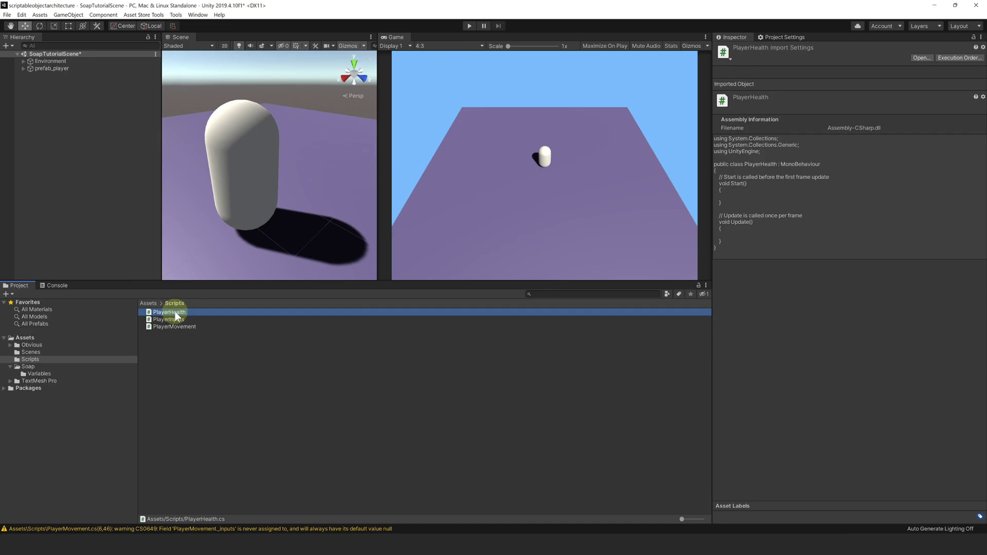
# - Open PlayerHealth and delete the Update method and the Start comment
pyautogui.doubleClick(175, 312)
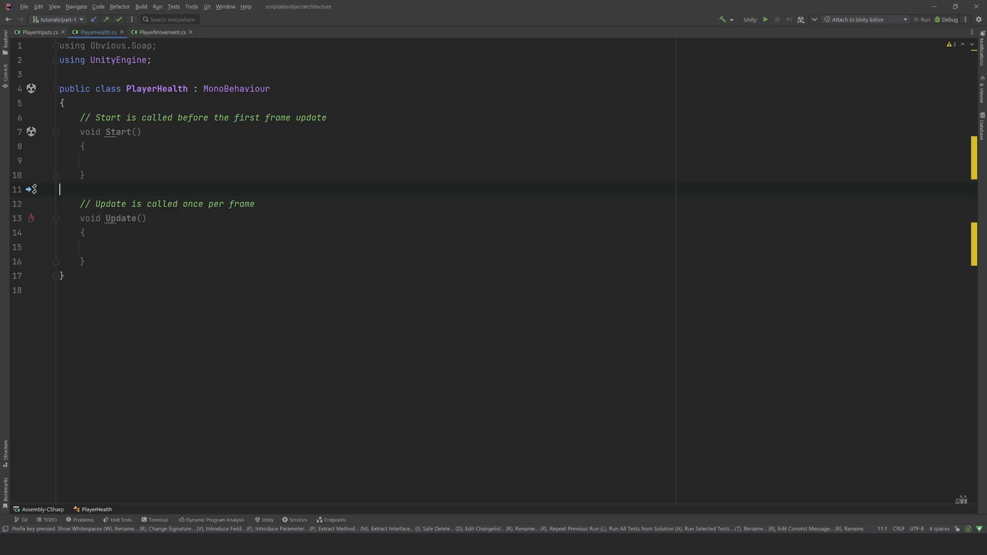
pyautogui.press('Down')
pyautogui.hotkey('shift', 'Down')
pyautogui.hotkey('shift', 'Down')
pyautogui.hotkey('shift', 'Down')
pyautogui.press('BackSpace')
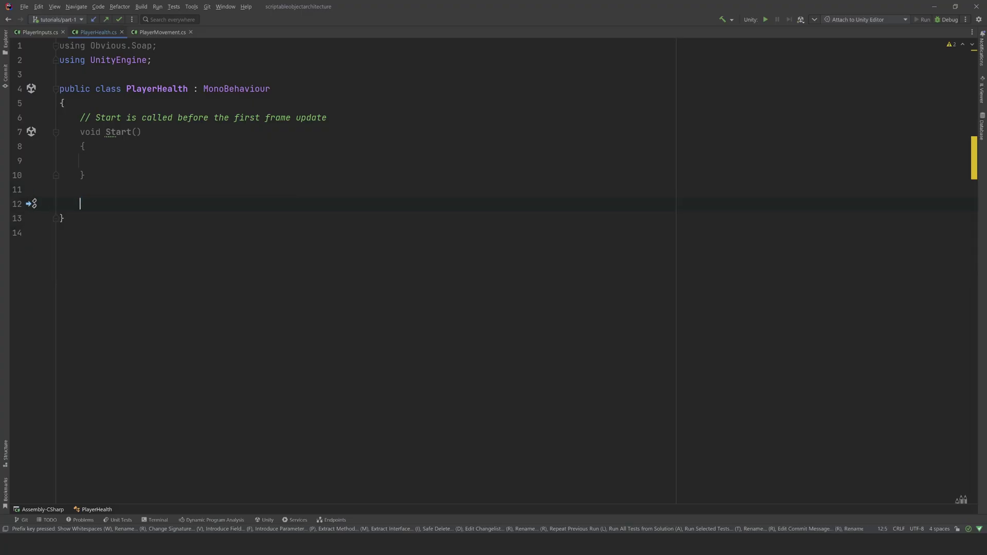
pyautogui.press('Up')
pyautogui.press('Up')
pyautogui.press('Up')
pyautogui.press('End')
pyautogui.hotkey('ctrl', 'shift', 'Left')
pyautogui.hotkey('ctrl', 'shift', 'Left')
pyautogui.hotkey('ctrl', 'shift', 'Left')
pyautogui.hotkey('ctrl', 'shift', 'Left')
pyautogui.hotkey('ctrl', 'shift', 'Left')
pyautogui.press('BackSpace')
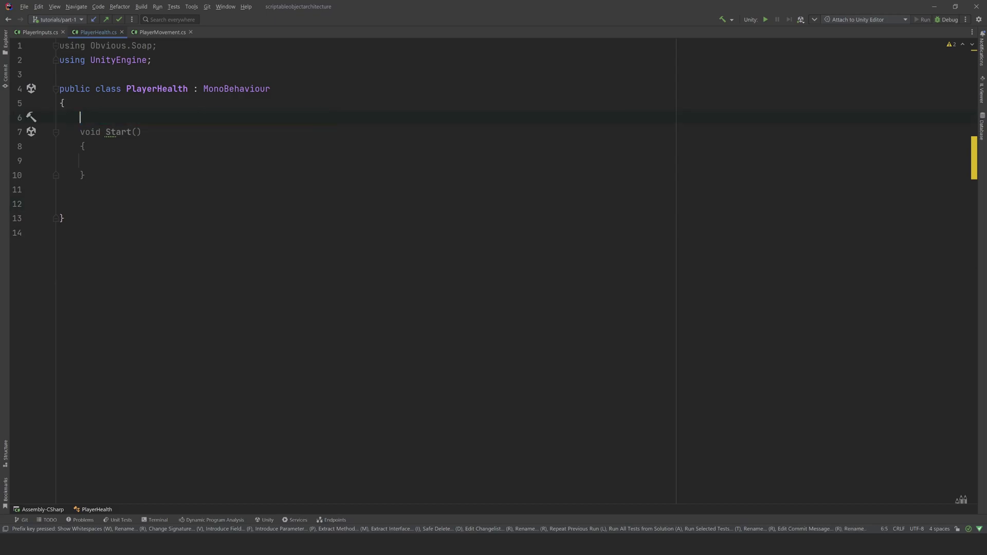
# - Add a [SerializeField] private FloatVariable _currentHealth field, then move into Start
pyautogui.press('Return')
pyautogui.press('Up')
pyautogui.write('[s')
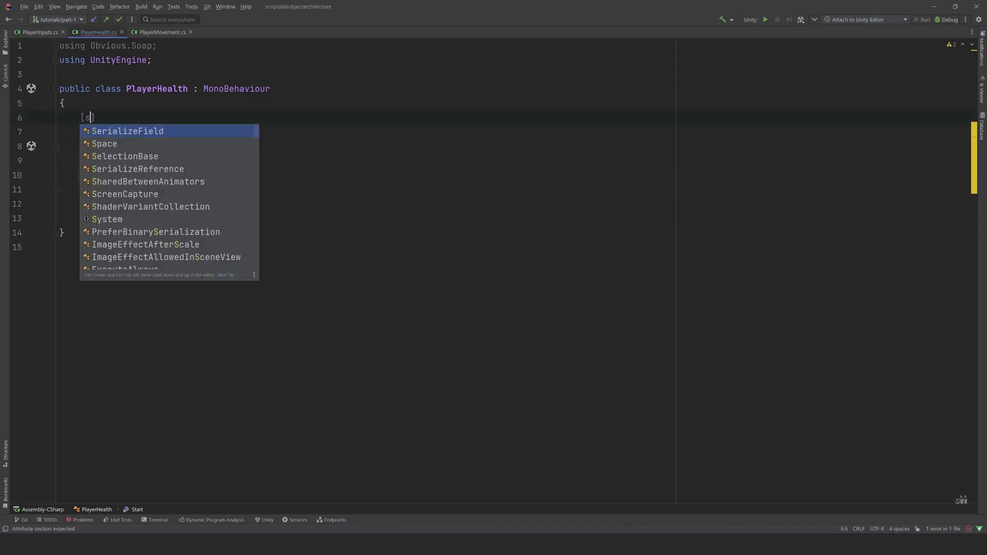
pyautogui.press('Return')
pyautogui.write('pr')
pyautogui.press('Return')
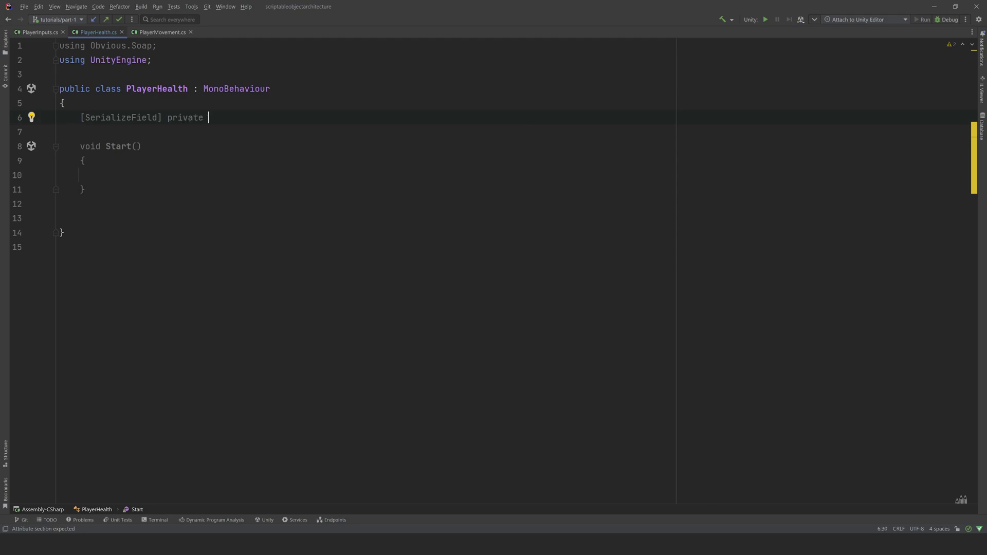
pyautogui.write('FloatVar')
pyautogui.press('Return')
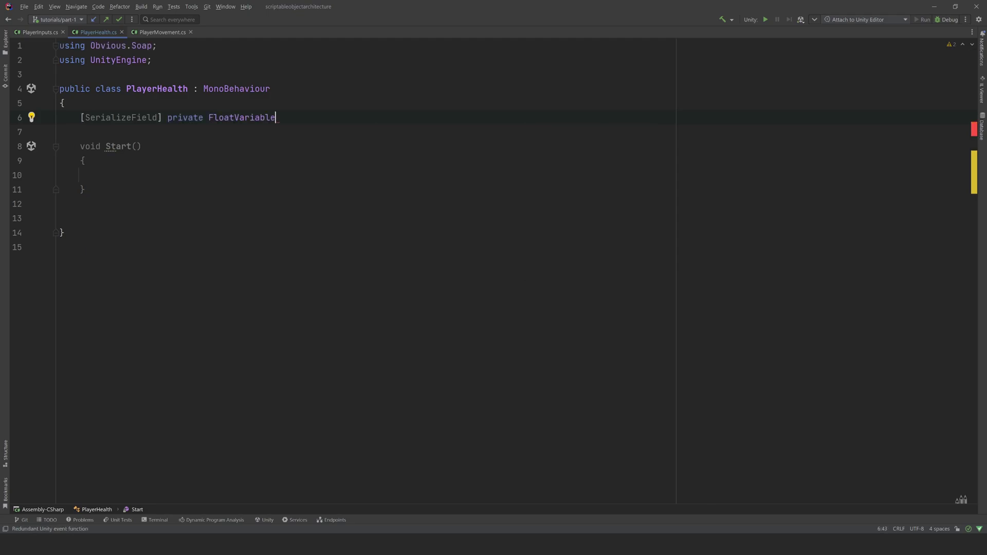
pyautogui.write(' _curre')
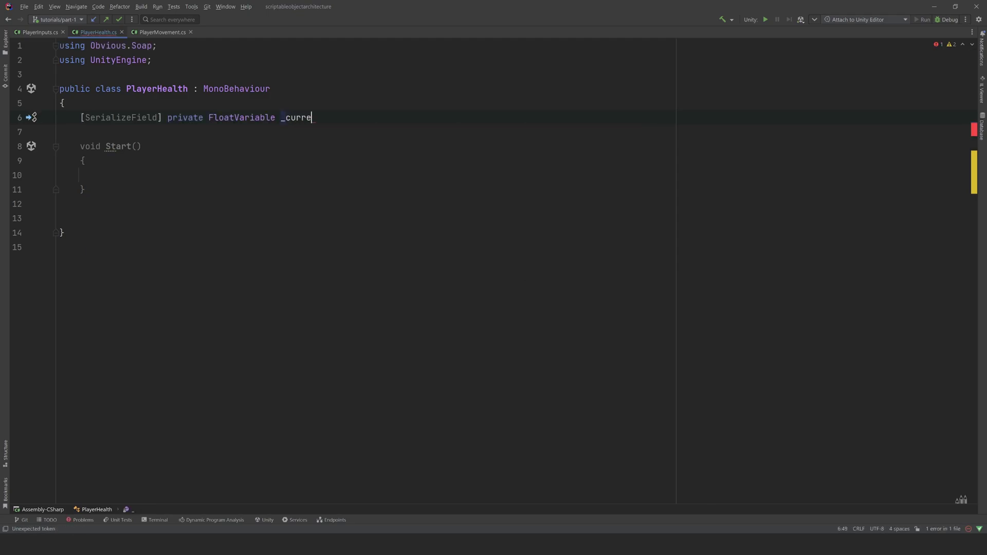
pyautogui.write('ntHeal')
pyautogui.press('BackSpace')
pyautogui.write('lth;')
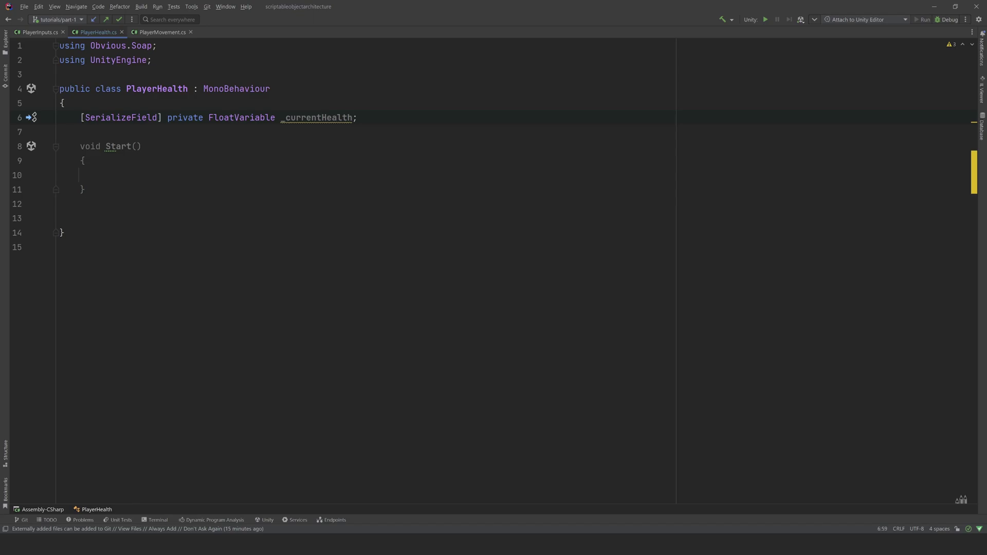
pyautogui.press('Down')
pyautogui.press('Down')
pyautogui.press('Down')
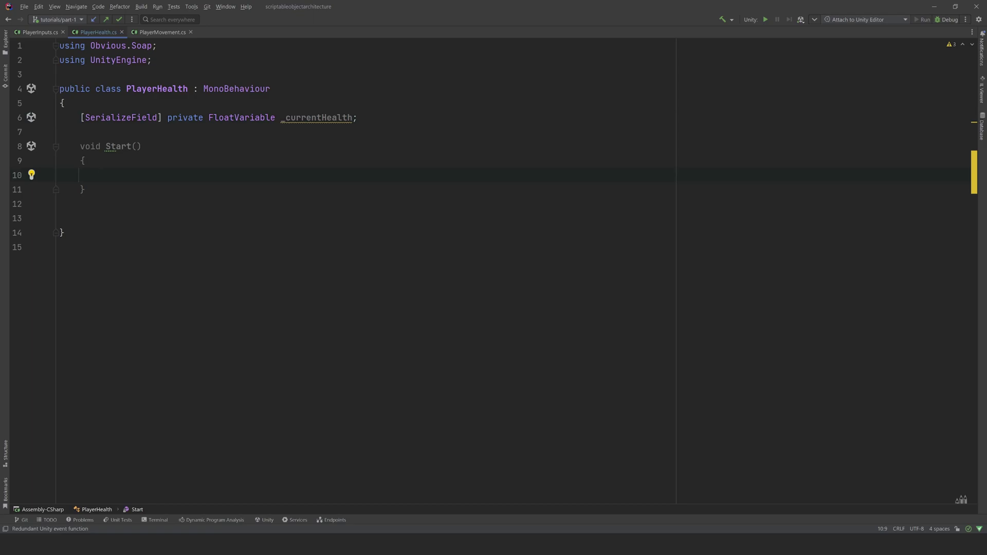
pyautogui.write('_cur')
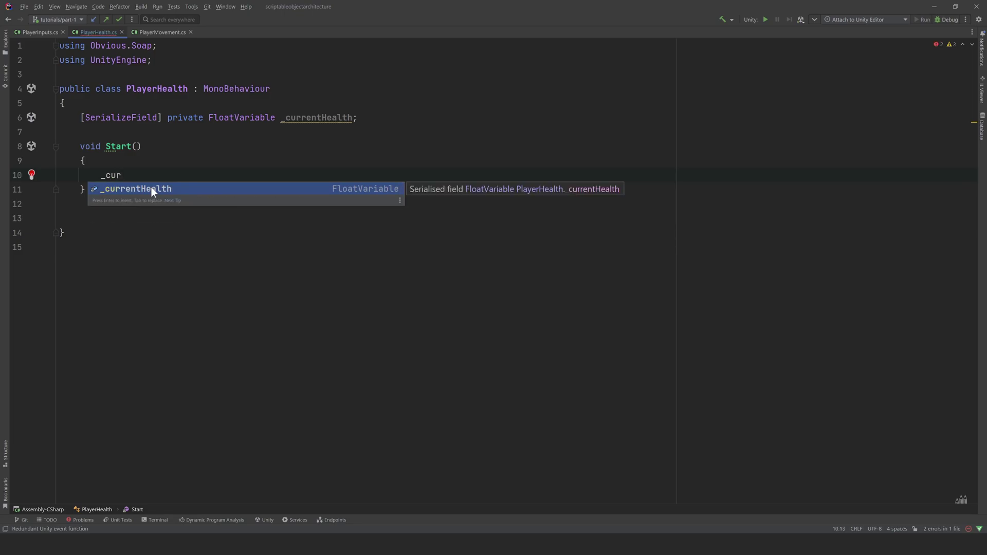
# - Subscribe OnHealthChanged to _currentHealth.OnValueChanged in Start and generate the OnHealthChanged(float obj) stub
pyautogui.press('Return')
pyautogui.write('.')
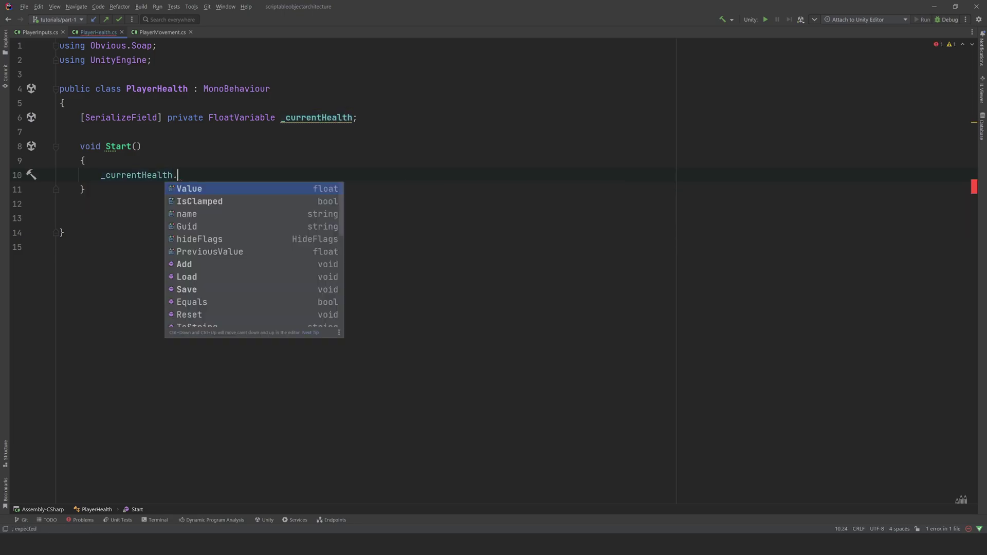
pyautogui.write('on')
pyautogui.press('Return')
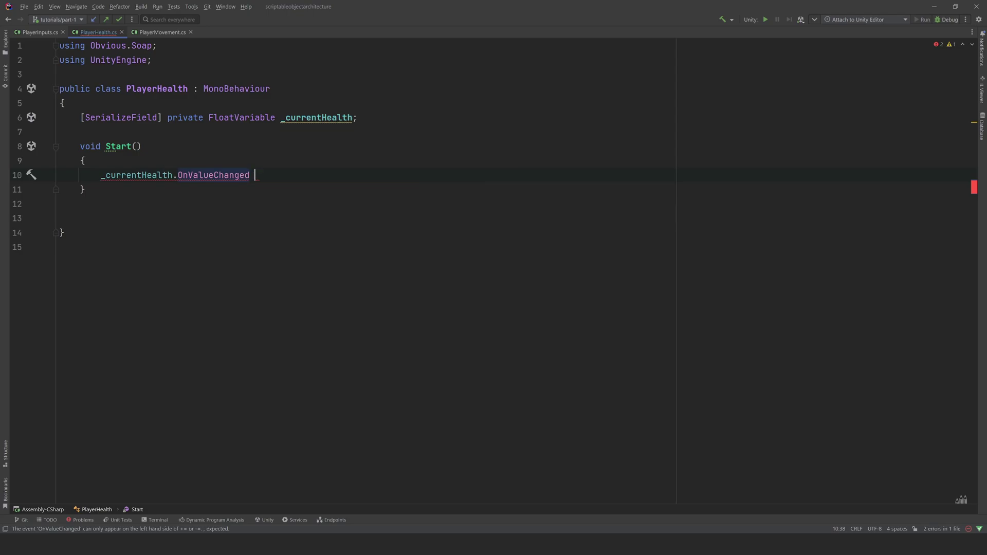
pyautogui.write('+= O')
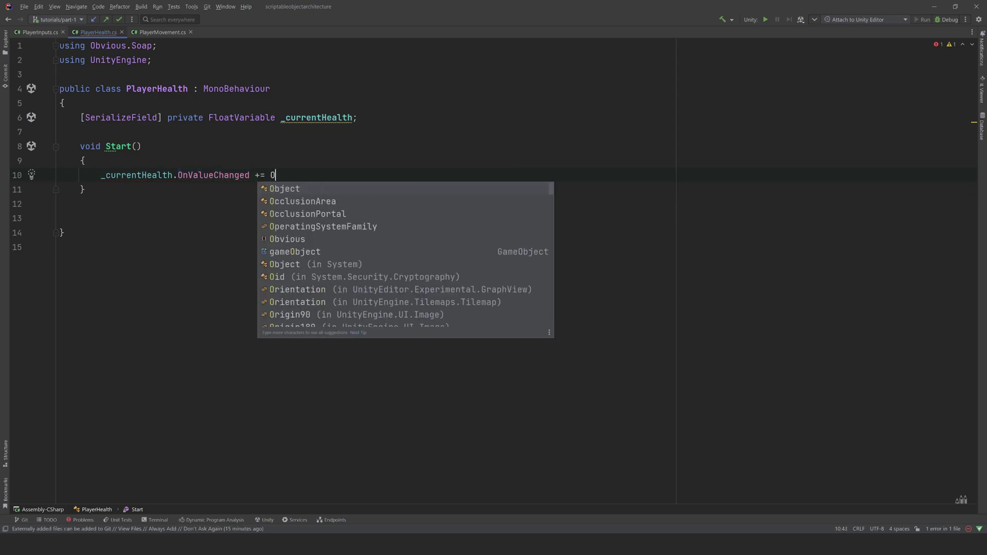
pyautogui.write('nHealthCha')
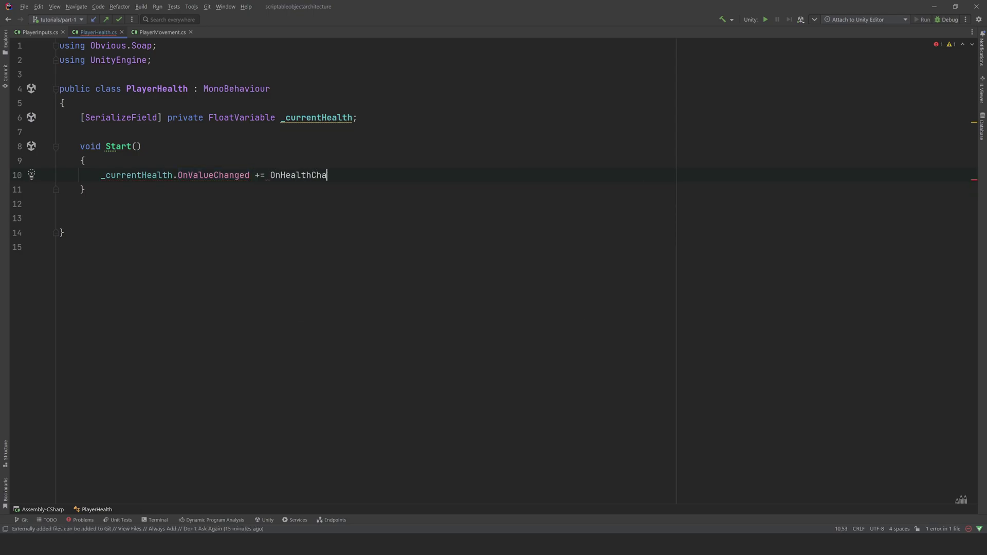
pyautogui.write('nged;')
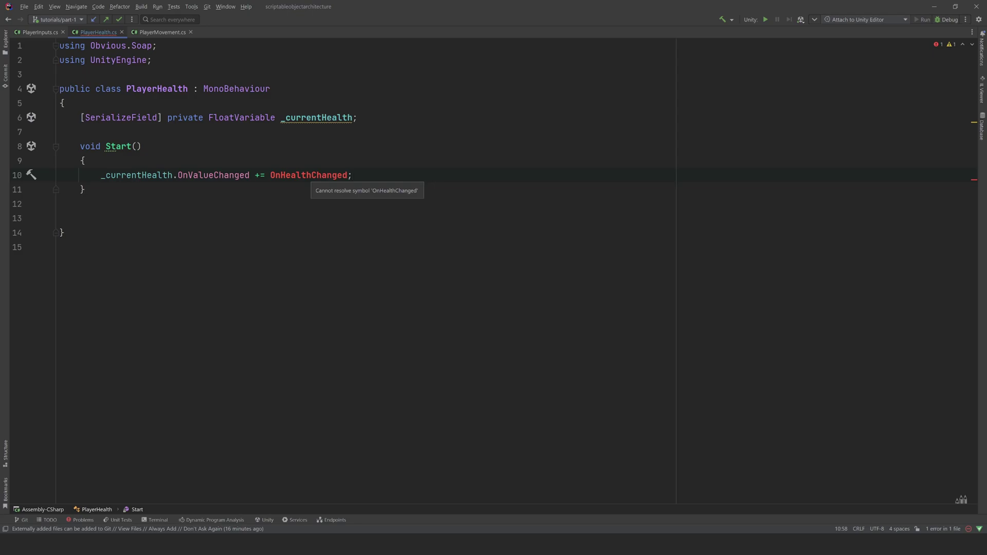
pyautogui.click(311, 175)
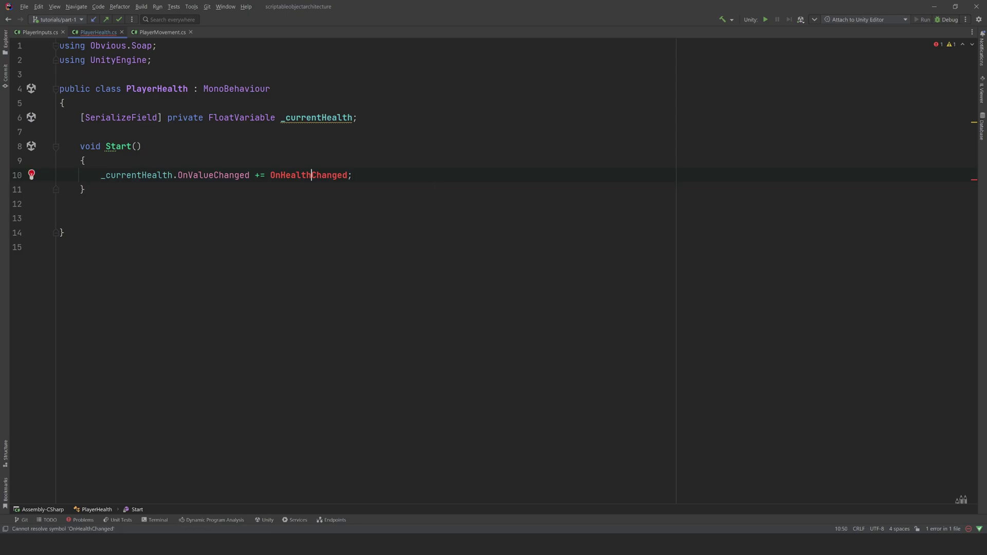
pyautogui.rightClick(328, 173)
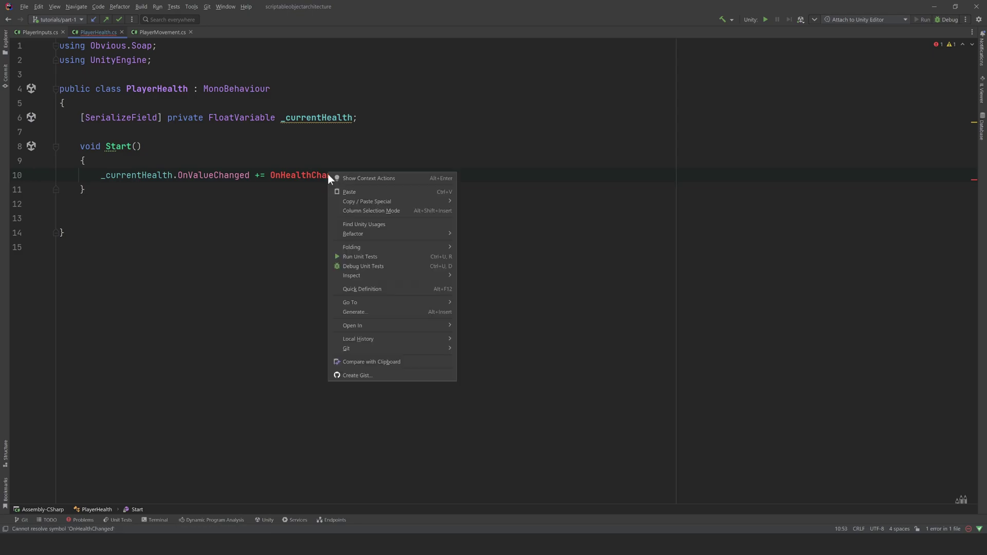
pyautogui.click(374, 175)
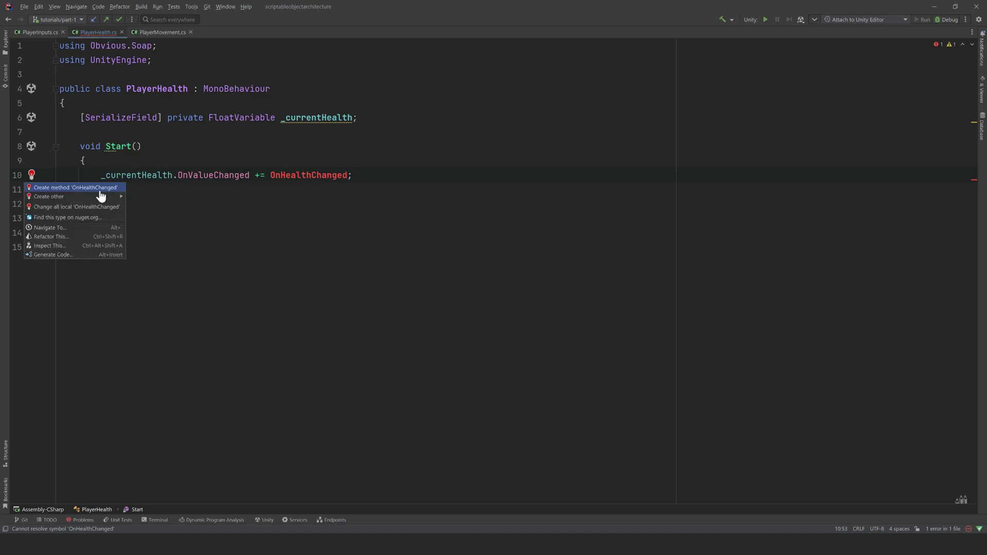
pyautogui.click(100, 190)
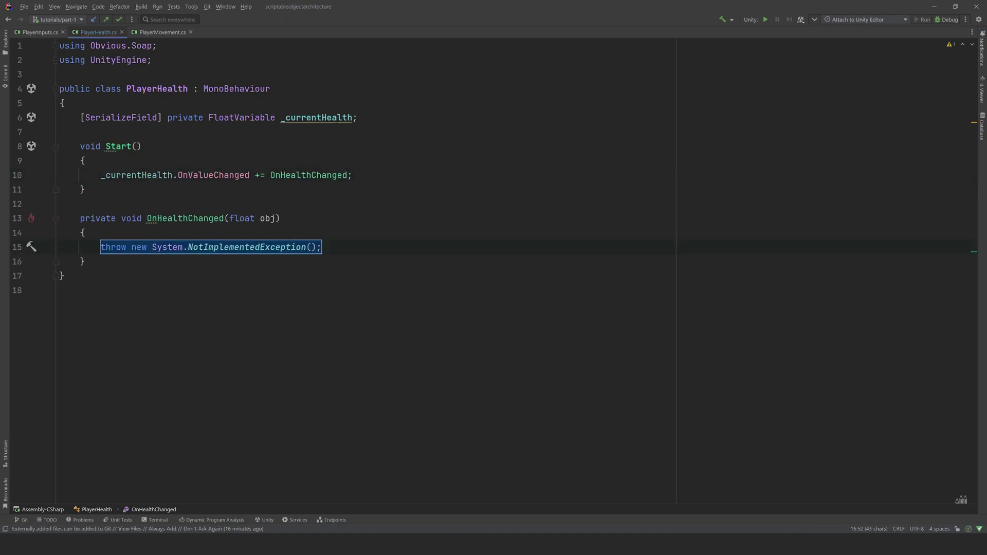
pyautogui.press('Up')
pyautogui.press('Up')
pyautogui.press('Up')
# - Add an empty OnDestroy() method to PlayerHealth below Start
pyautogui.press('Return')
pyautogui.press('Return')
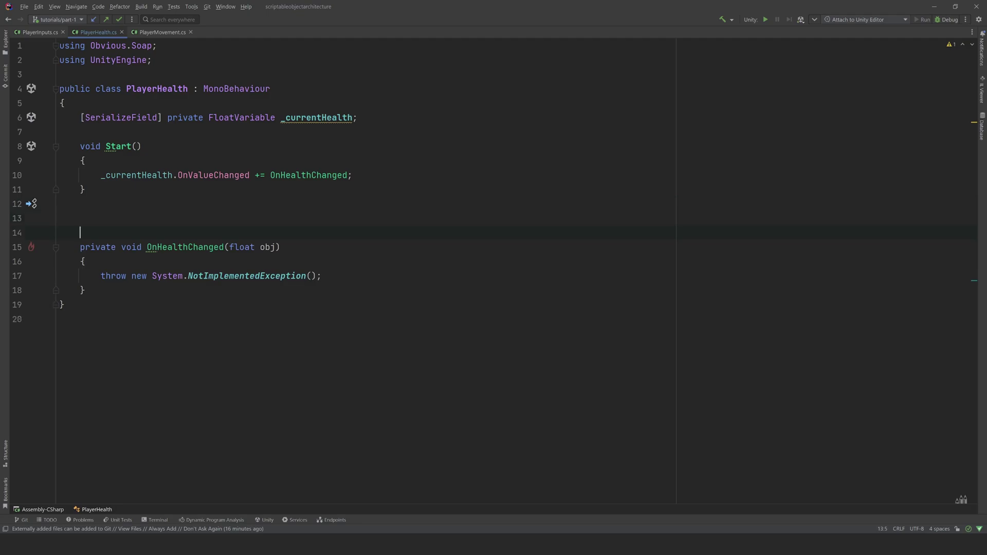
pyautogui.press('Up')
pyautogui.write('private v')
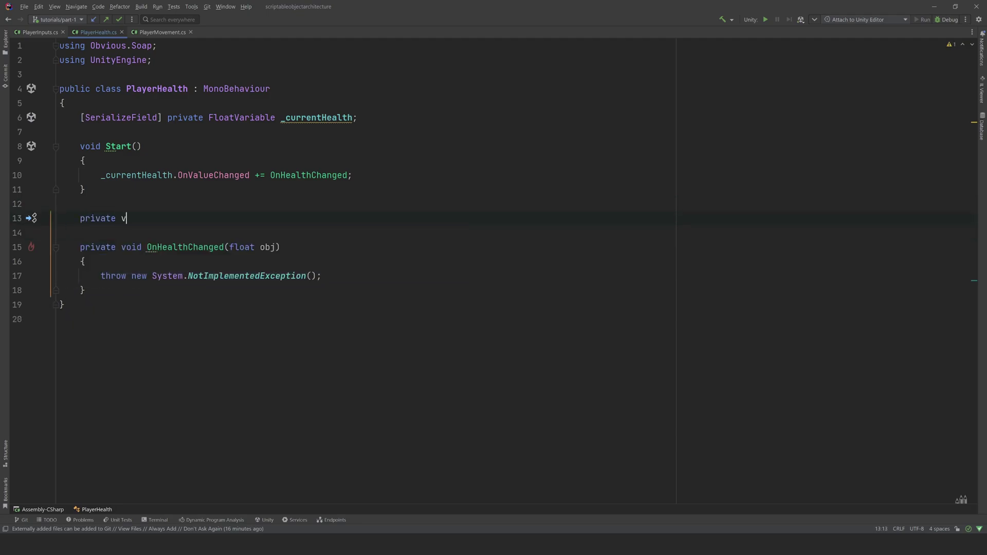
pyautogui.write('oid On')
pyautogui.press('Return')
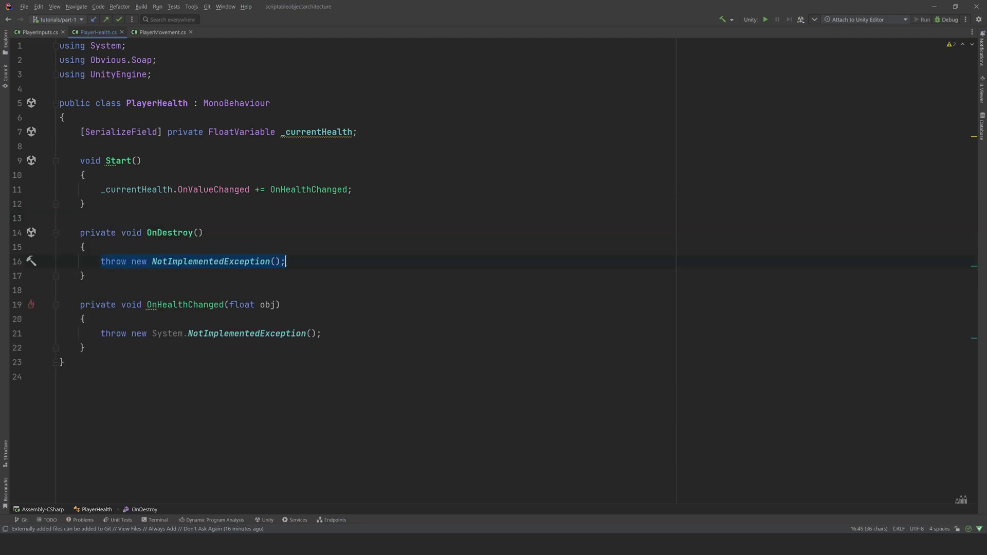
pyautogui.press('BackSpace')
# - Copy the subscription line into OnDestroy and change += to -= to unsubscribe
pyautogui.press('Up')
pyautogui.press('Up')
pyautogui.press('Up')
pyautogui.press('End')
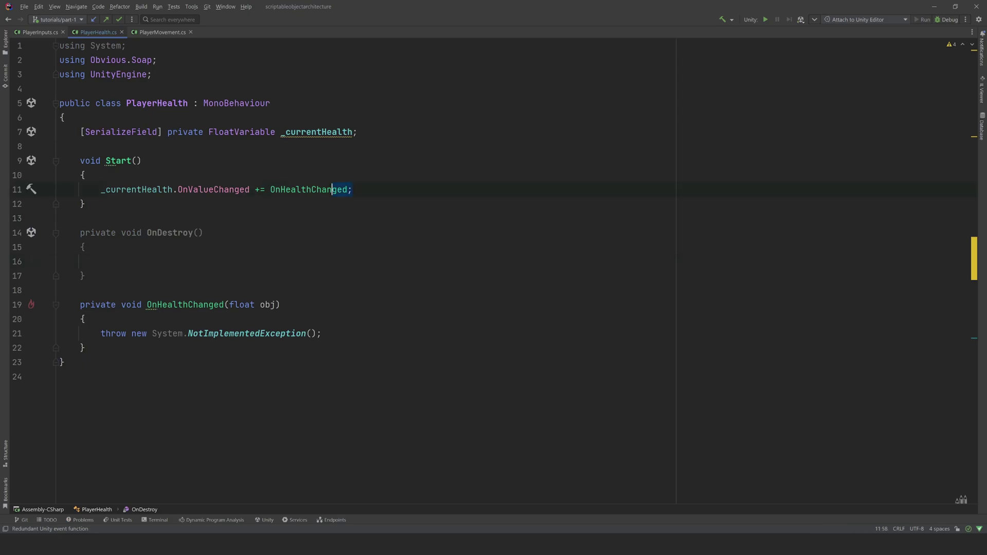
pyautogui.hotkey('shift', 'Home')
pyautogui.hotkey('ctrl', 'c')
pyautogui.press('Down')
pyautogui.press('Down')
pyautogui.press('Down')
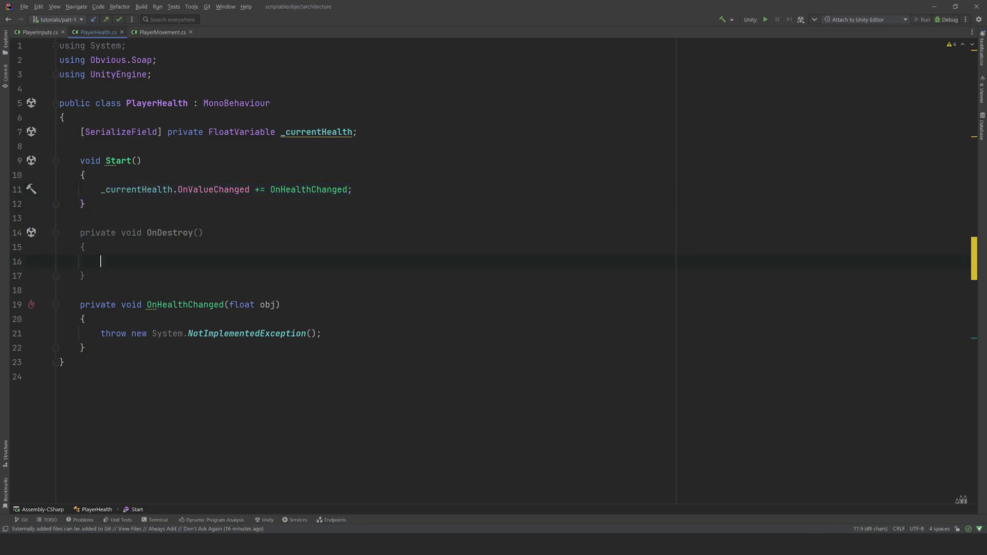
pyautogui.hotkey('ctrl', 'v')
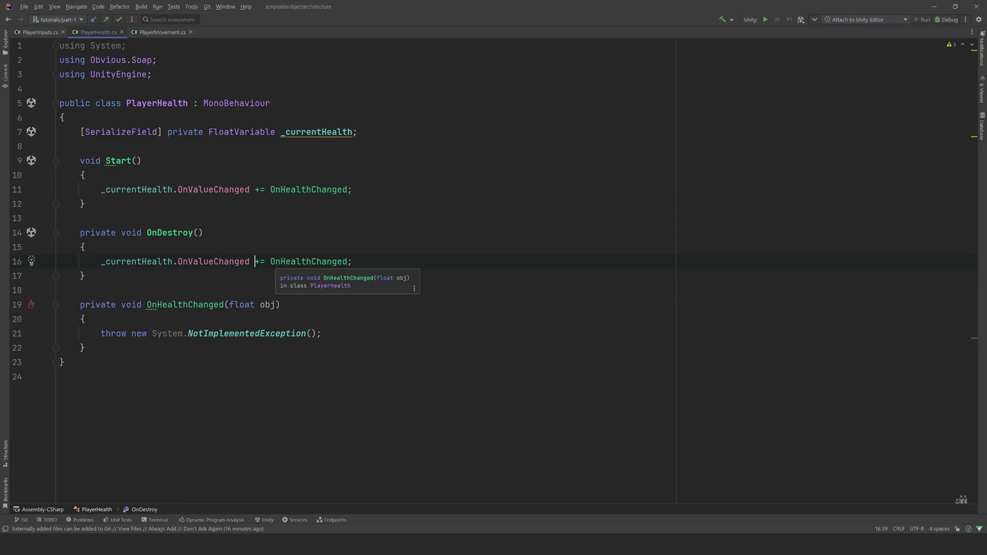
pyautogui.click(259, 262)
pyautogui.press('BackSpace')
pyautogui.write('-')
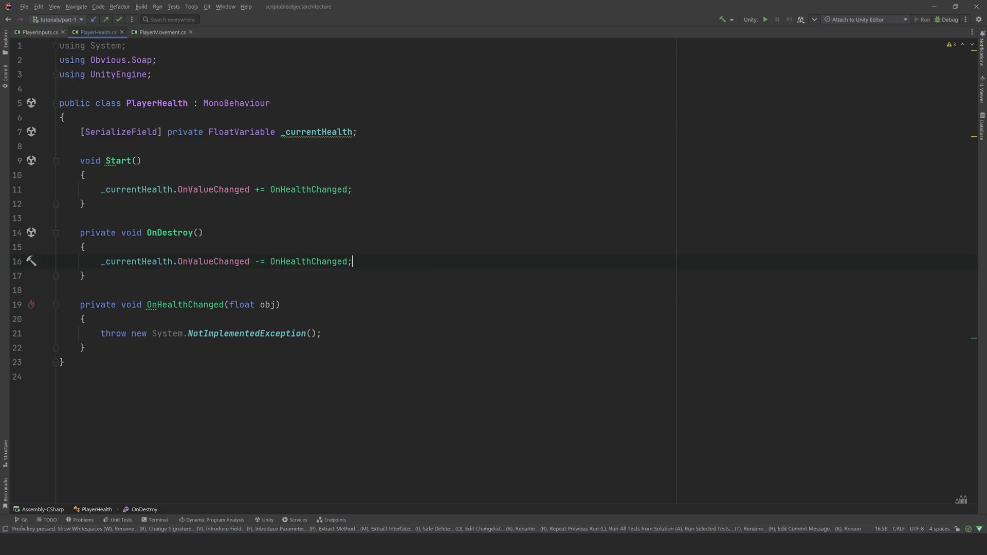
# - Rename the handler's obj parameter to newValue and delete the placeholder throw
pyautogui.doubleClick(268, 305)
pyautogui.write('newV')
pyautogui.write('alue')
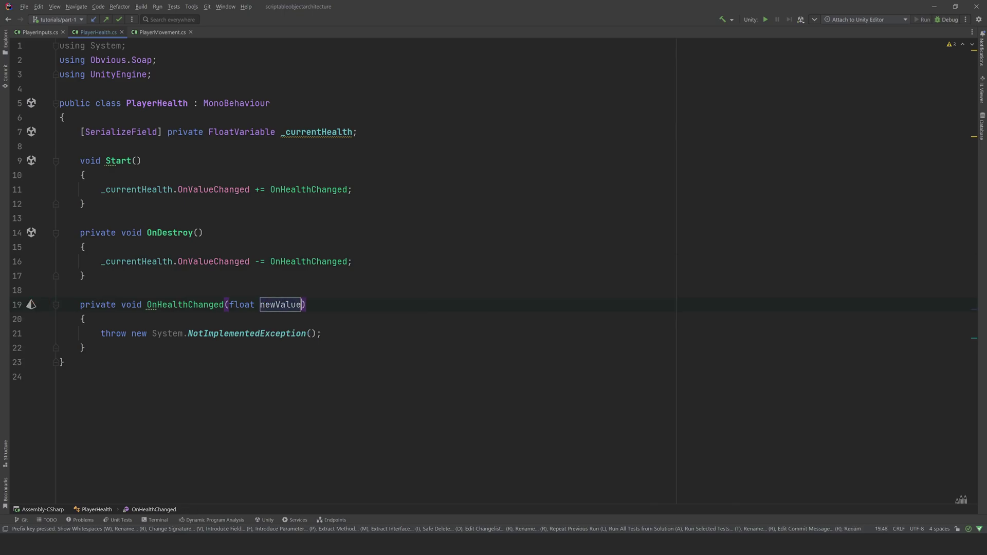
pyautogui.press('Down')
pyautogui.press('Down')
pyautogui.press('End')
pyautogui.hotkey('ctrl', 'shift', 'Left')
pyautogui.hotkey('ctrl', 'shift', 'Left')
pyautogui.hotkey('ctrl', 'shift', 'Left')
pyautogui.hotkey('ctrl', 'shift', 'Left')
pyautogui.hotkey('ctrl', 'shift', 'Left')
pyautogui.press('BackSpace')
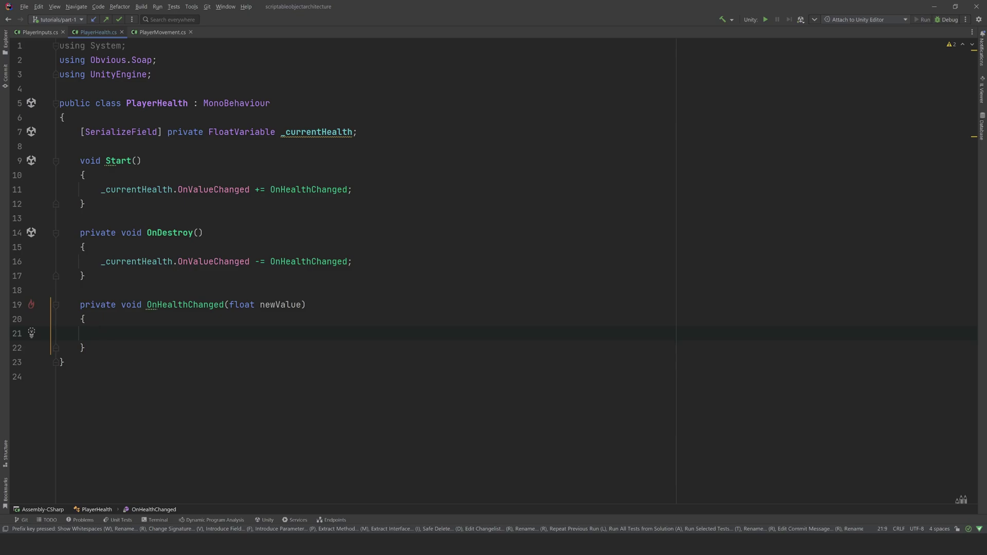
pyautogui.write('var d')
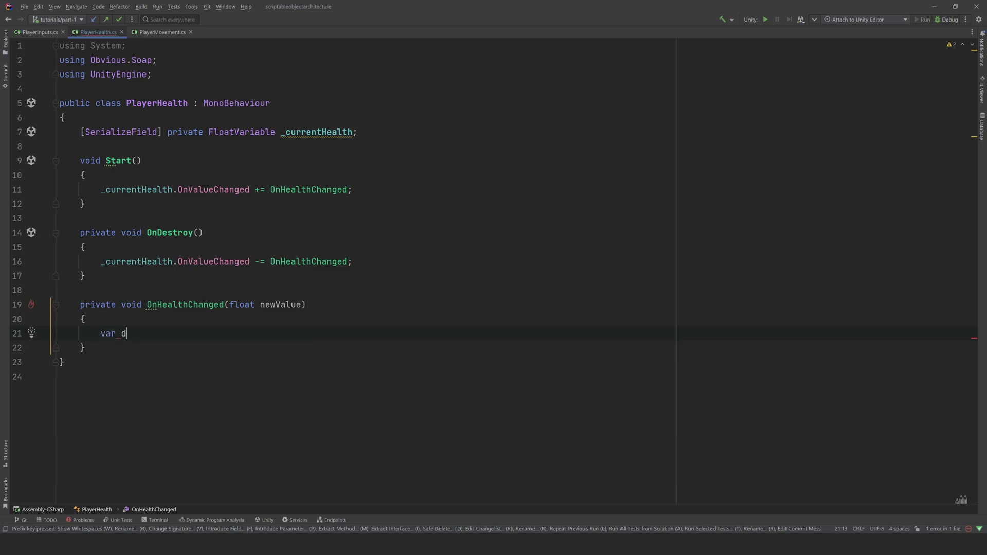
pyautogui.write('iff =')
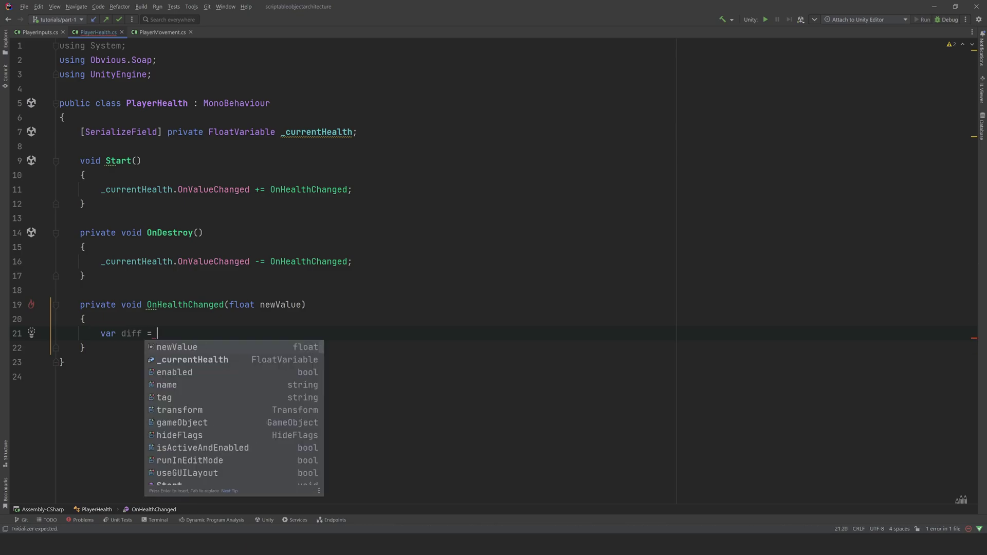
# - Compute var diff = newValue - _currentHealth.PreviousValue in OnHealthChanged
pyautogui.press('Return')
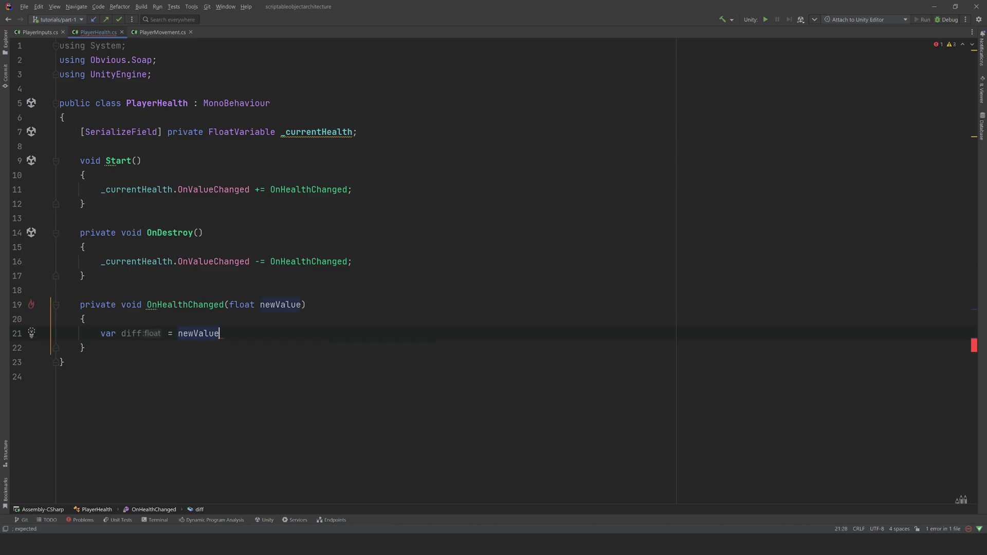
pyautogui.write(' - _c')
pyautogui.press('Return')
pyautogui.write('.')
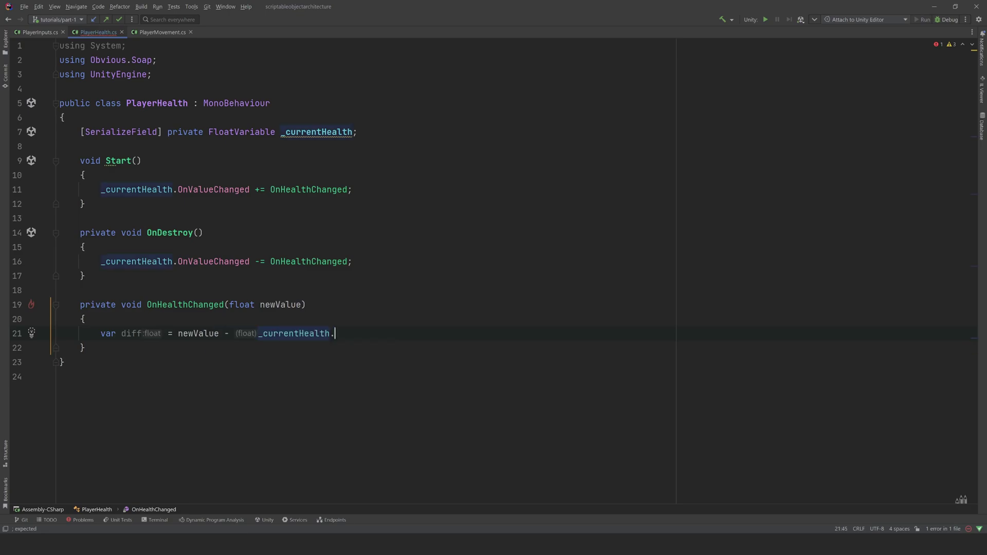
pyautogui.write('p')
pyautogui.press('Return')
pyautogui.write(';')
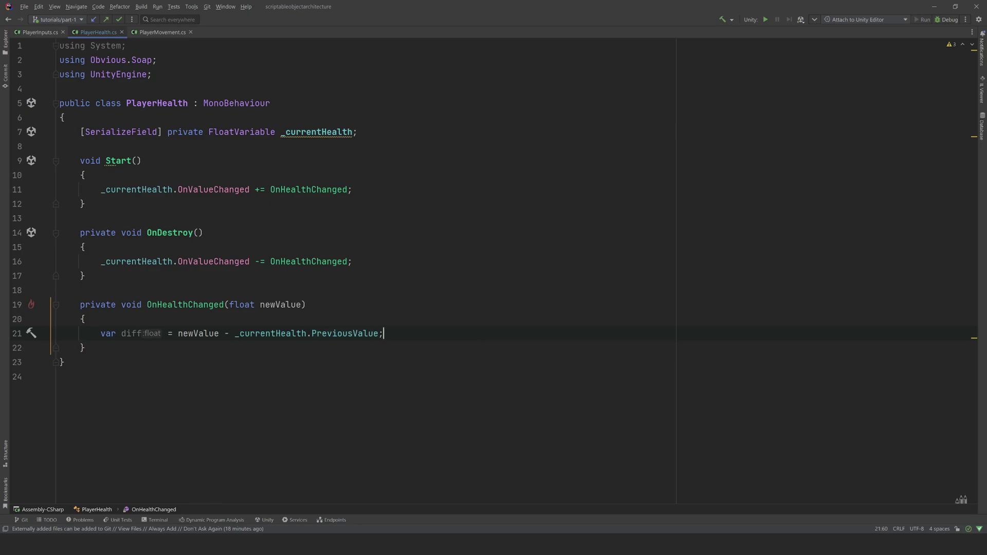
pyautogui.press('Return')
pyautogui.write('if (d')
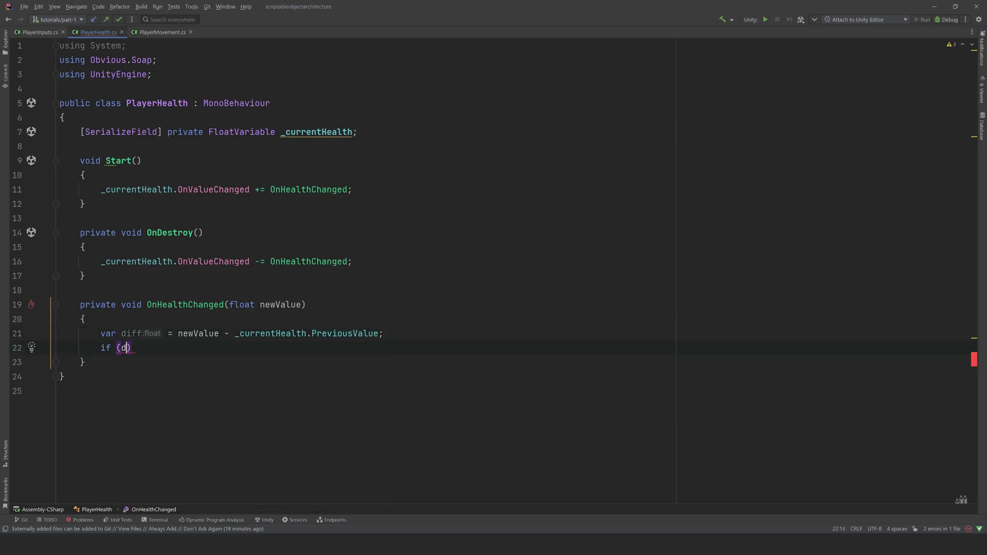
pyautogui.write('iff < 0)')
# - Print "Damaged" when diff < 0, otherwise print "Healed", then return to Unity
pyautogui.press('Return')
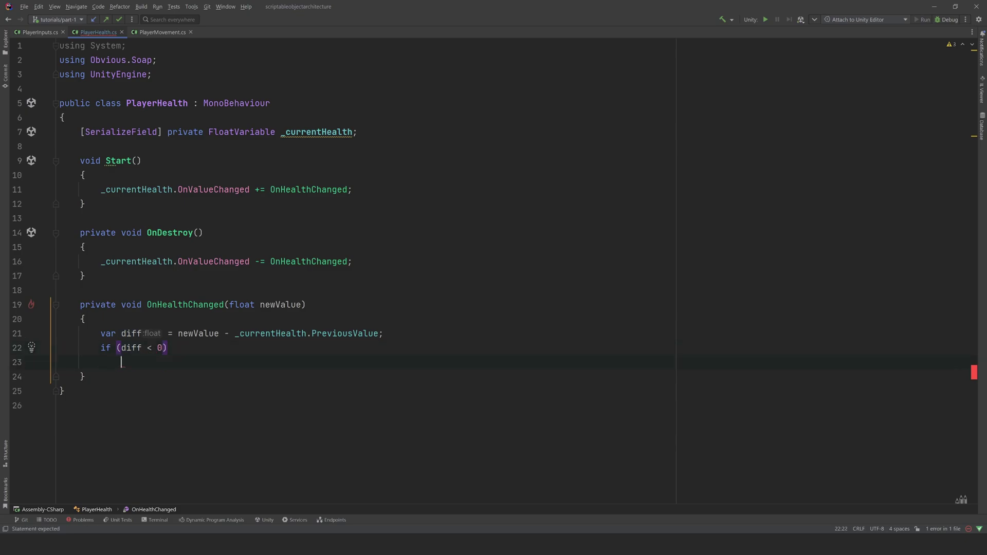
pyautogui.write('{')
pyautogui.press('Return')
pyautogui.write('p')
pyautogui.press('Return')
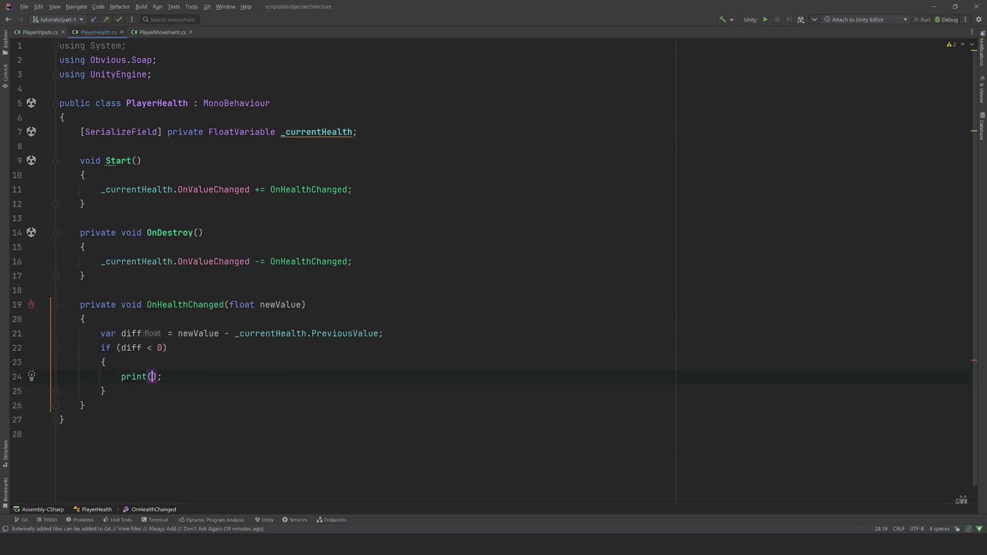
pyautogui.write('"Damaged")')
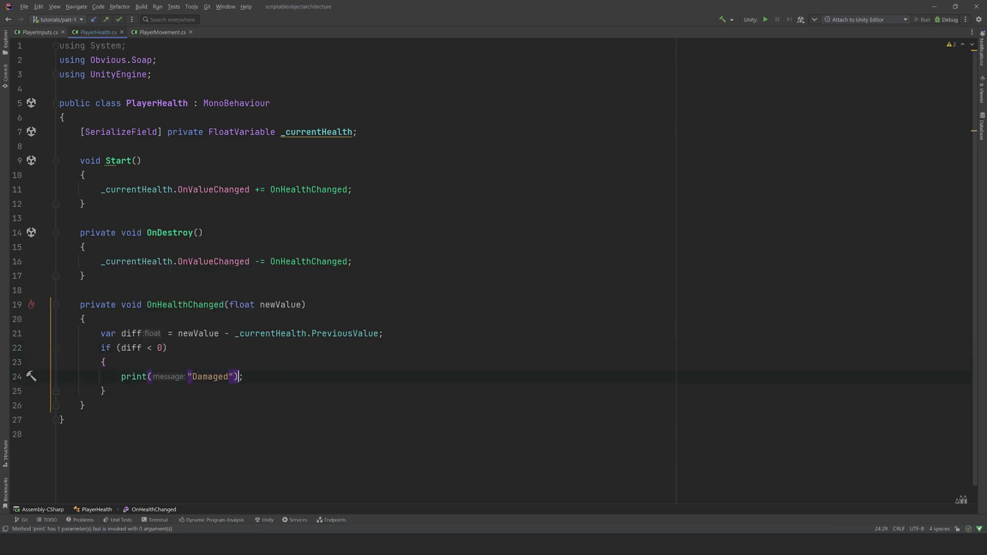
pyautogui.press('Down')
pyautogui.press('Return')
pyautogui.write('e')
pyautogui.press('Return')
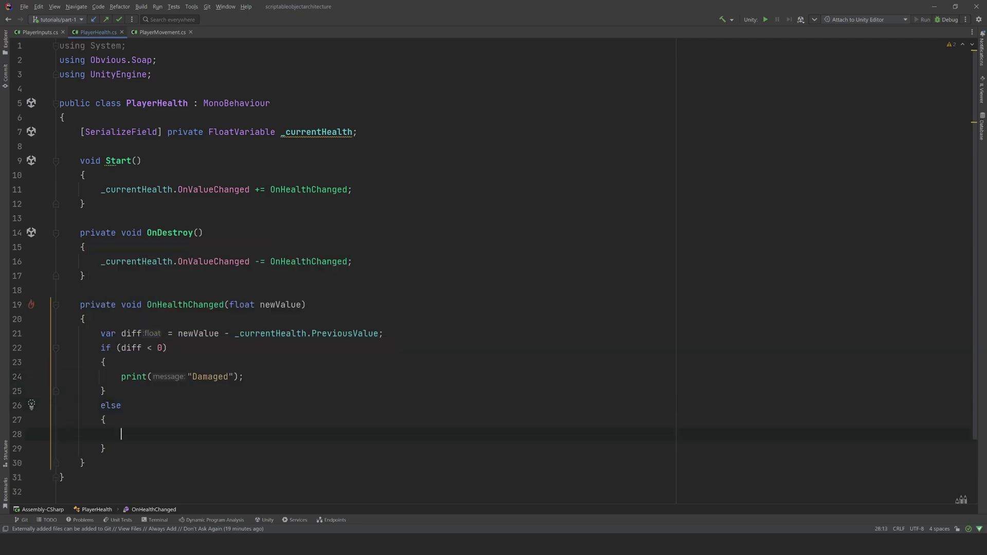
pyautogui.write('prin')
pyautogui.press('Return')
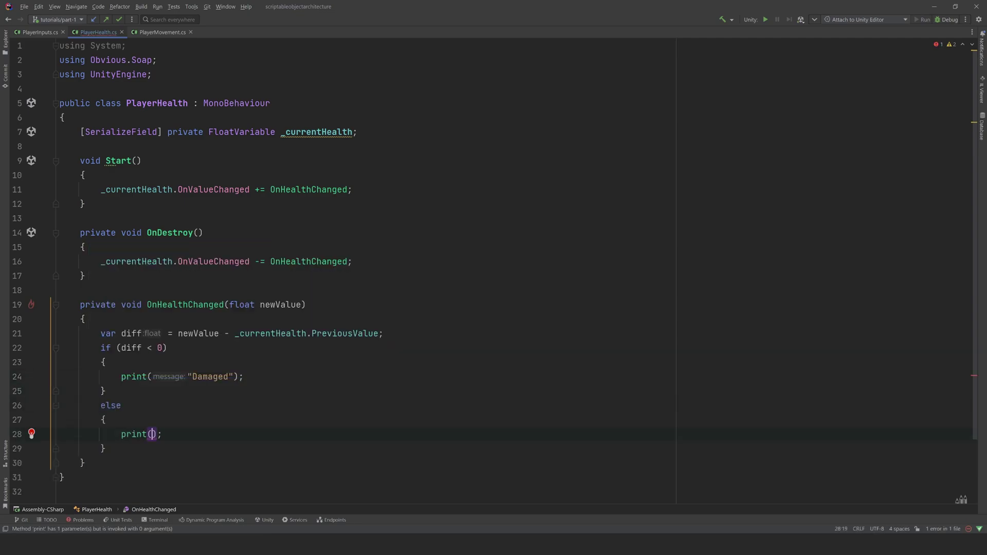
pyautogui.write('"Healed"')
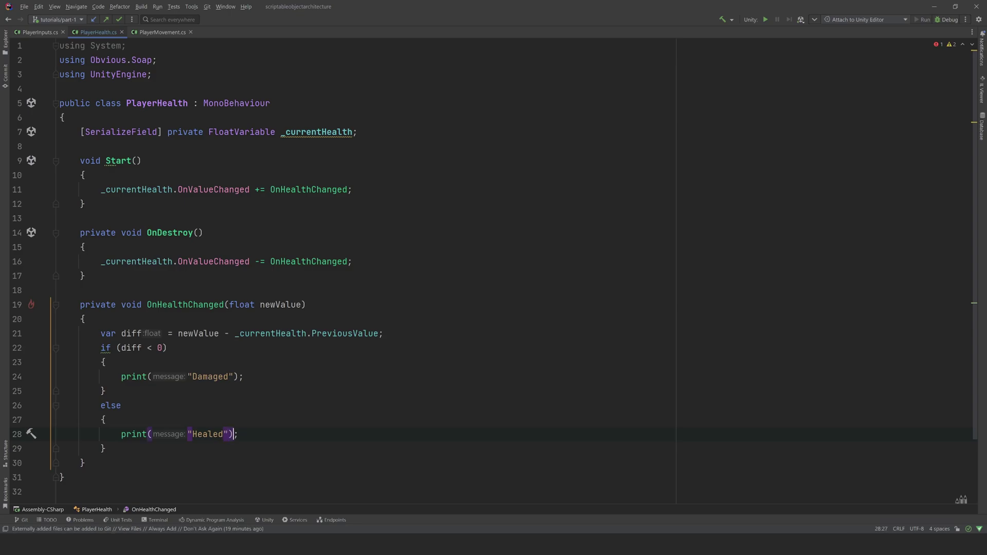
pyautogui.press('Right')
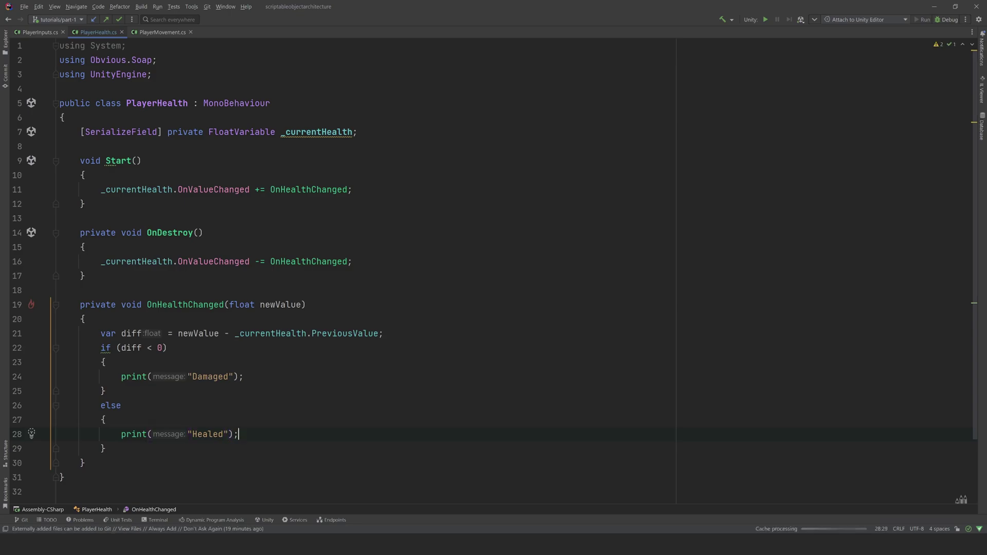
pyautogui.hotkey('alt', 'Tab')
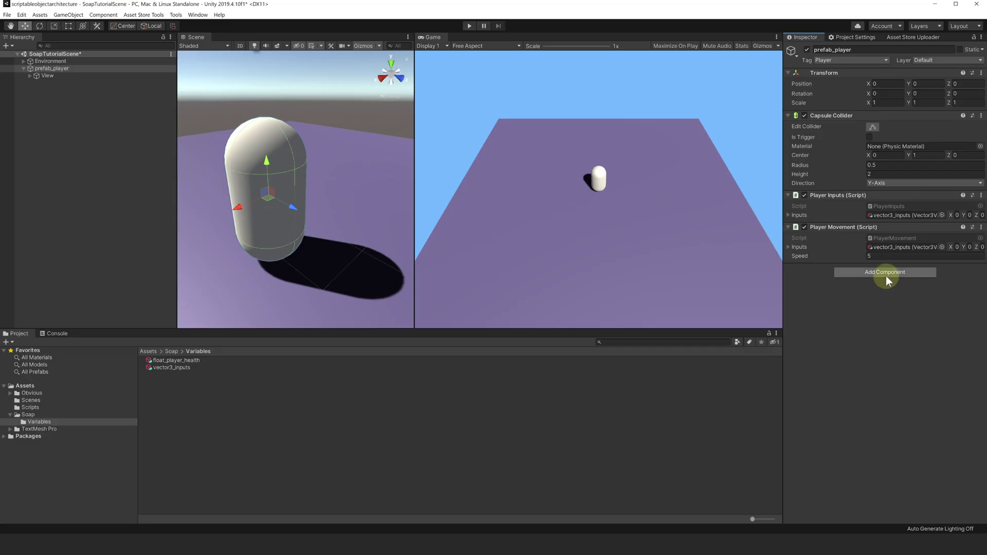
# - Add Player Health to prefab_player, assign float_player_health to Current Health, and enter Play mode
pyautogui.click(887, 275)
pyautogui.write('playerhealth')
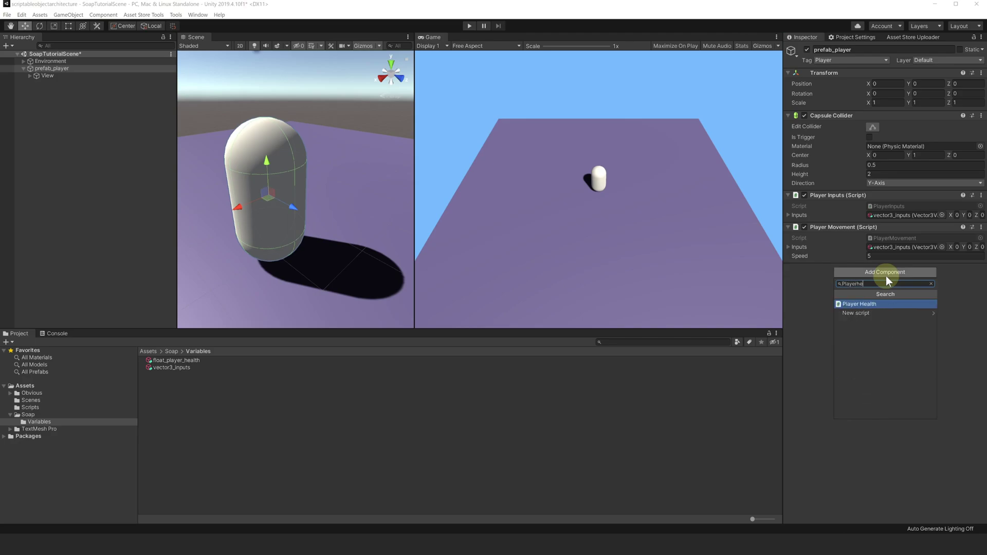
pyautogui.press('Return')
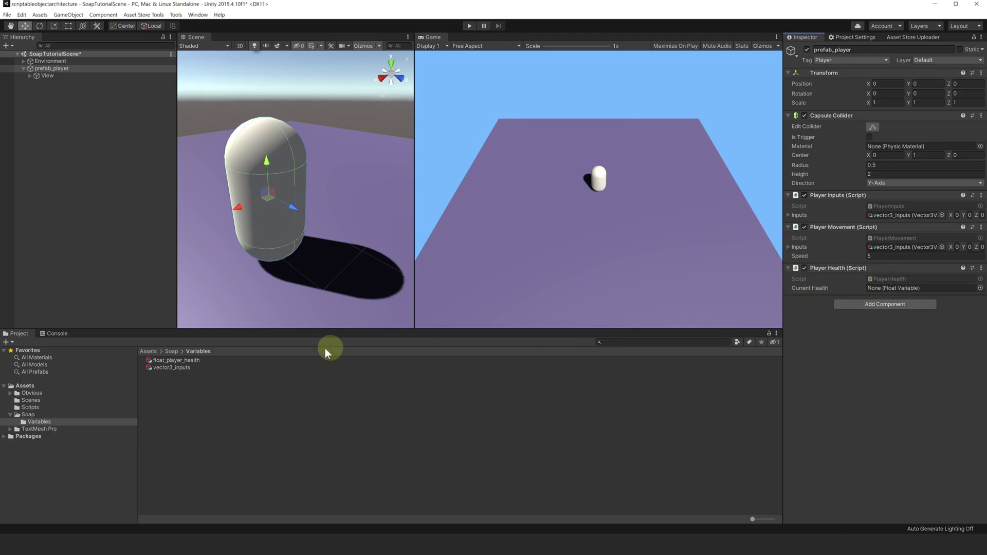
pyautogui.moveTo(173, 361); pyautogui.dragTo(895, 290)
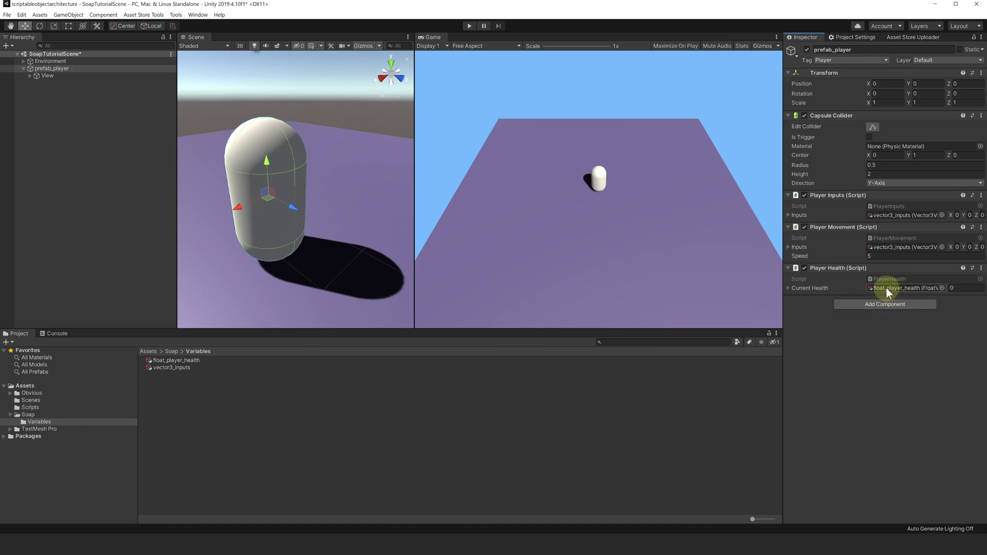
pyautogui.click(468, 26)
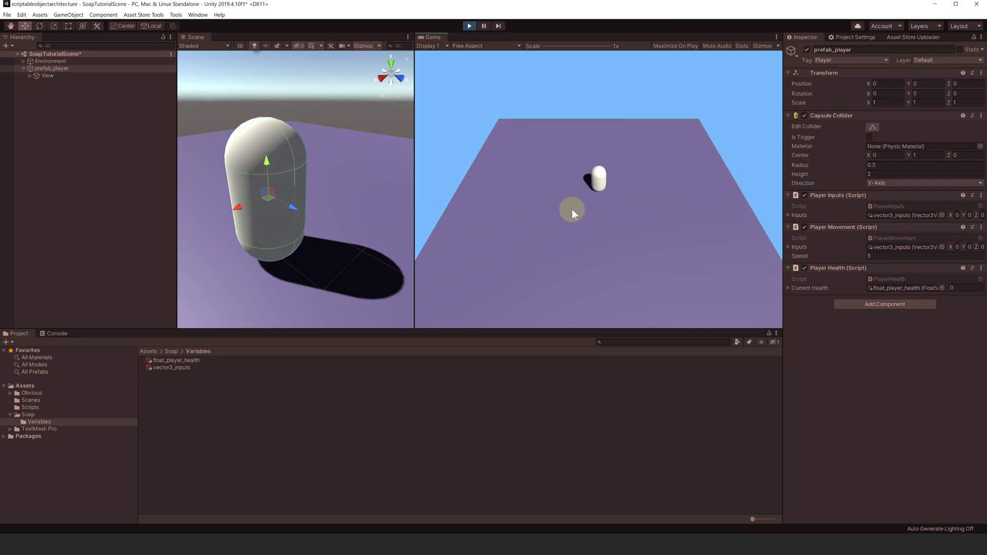
# - During play, raise prefab_player's Current Health value from 3.01 to 6.48, logging Healed messages
pyautogui.click(188, 361)
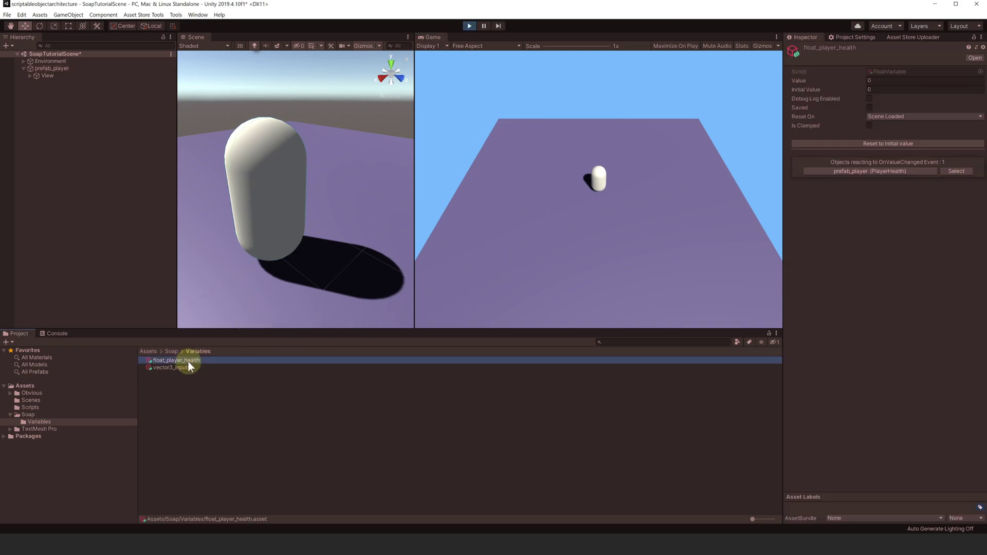
pyautogui.click(867, 80)
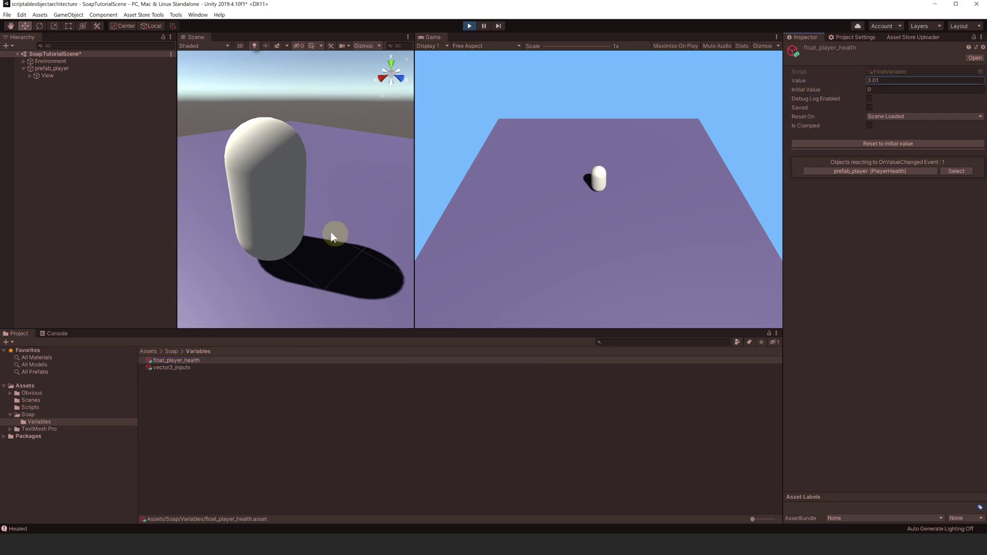
pyautogui.click(63, 67)
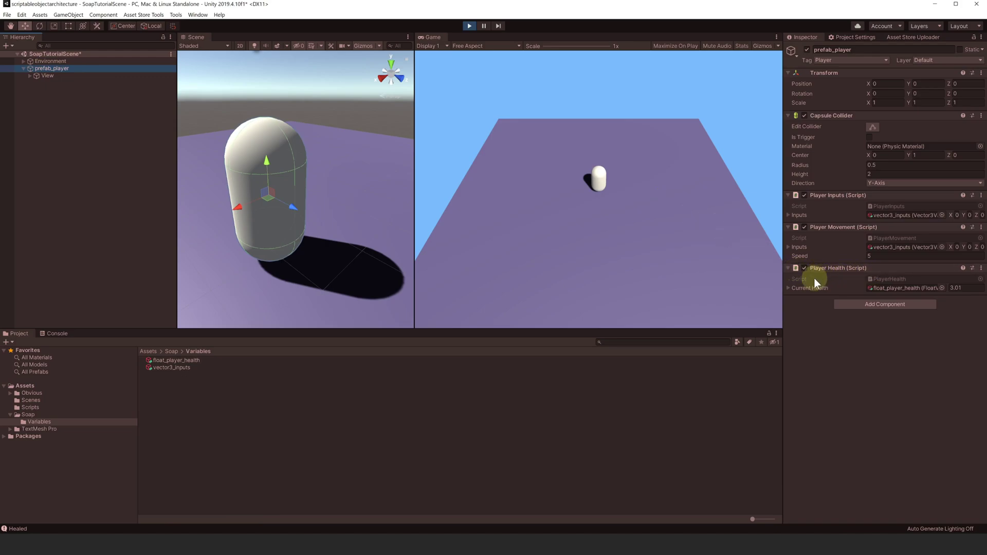
pyautogui.click(789, 288)
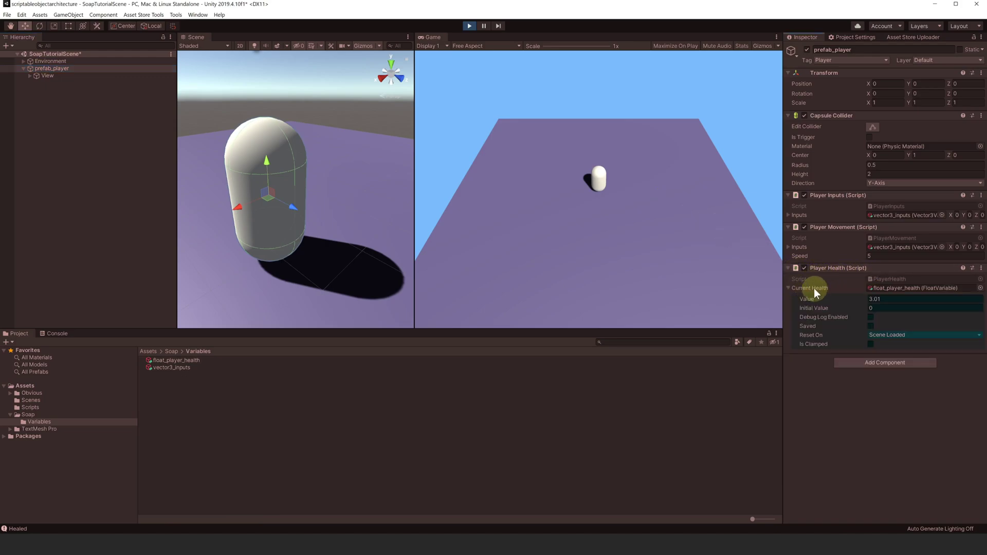
pyautogui.moveTo(861, 300); pyautogui.dragTo(917, 303)
# - Clear the Console, drag health down to 1.78 to log Damaged messages, then clear again
pyautogui.click(63, 335)
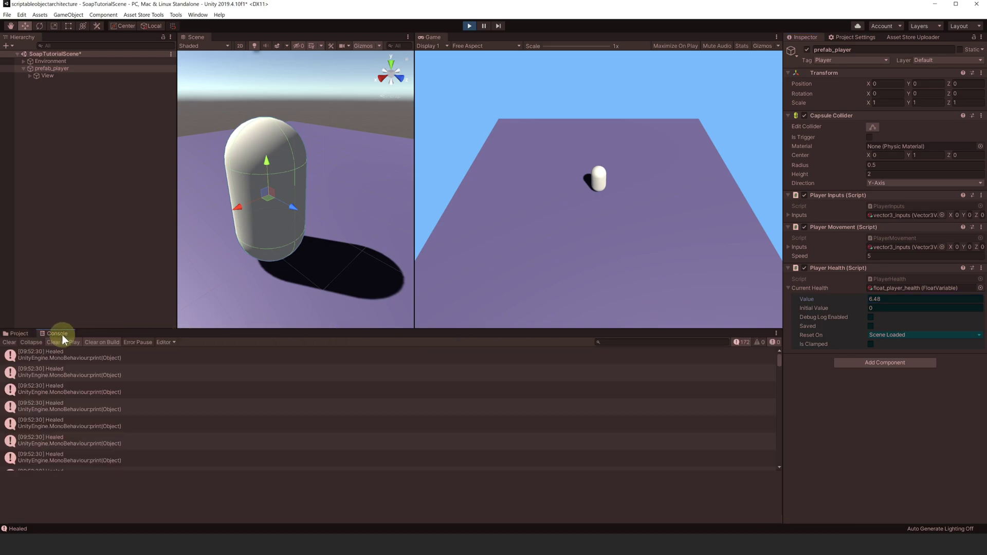
pyautogui.click(9, 344)
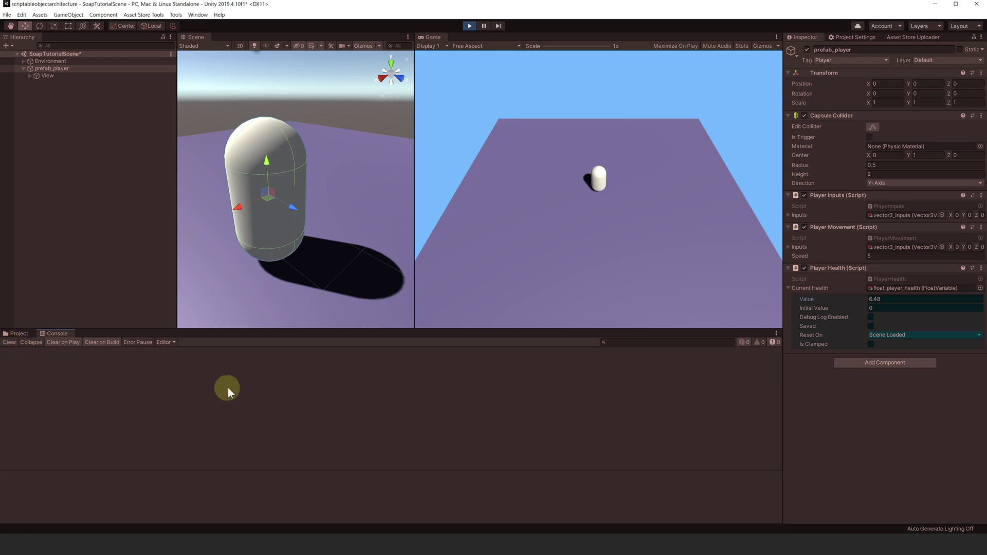
pyautogui.click(872, 299)
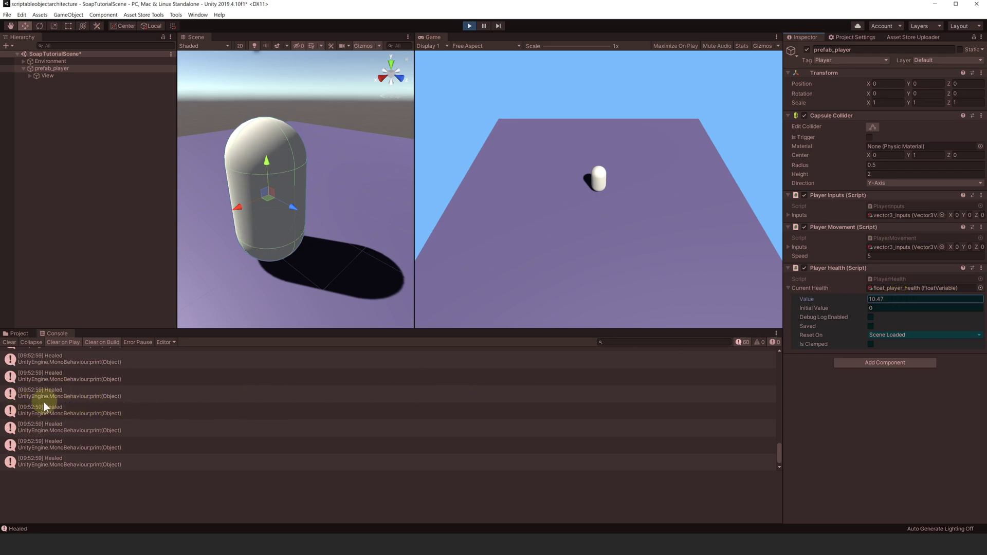
pyautogui.moveTo(855, 298); pyautogui.dragTo(810, 302)
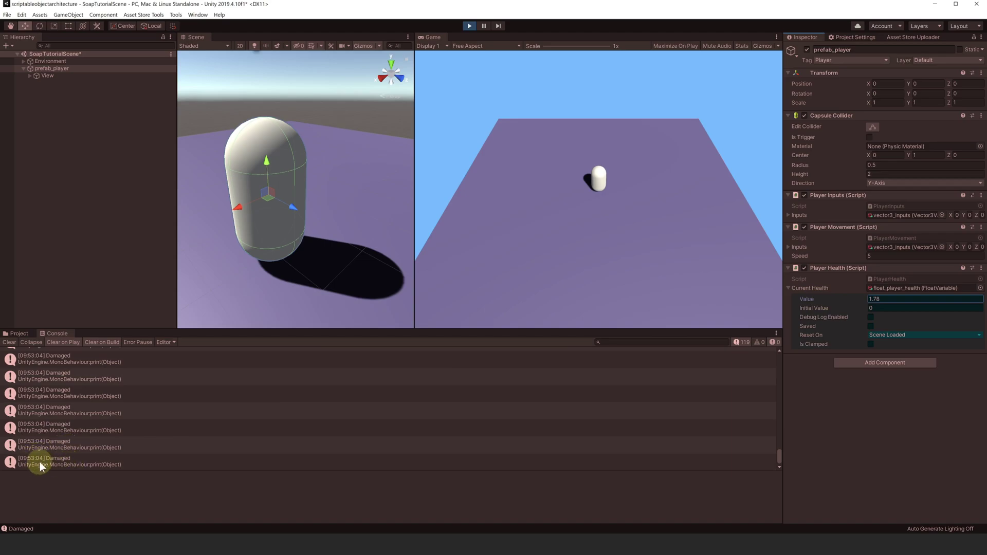
pyautogui.click(11, 344)
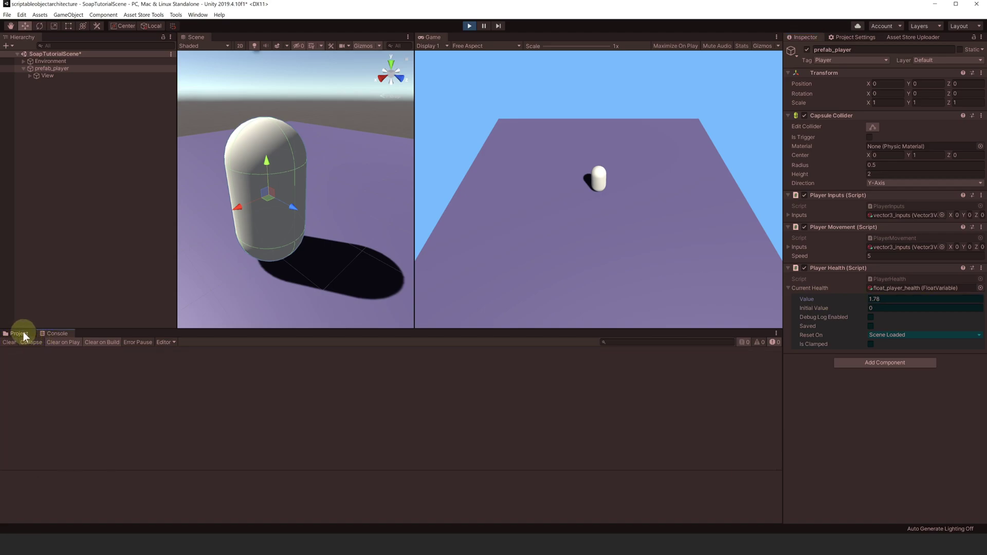
# - Enable Debug Log on float_player_health and raise its value from 1.78 to 11.54
pyautogui.click(20, 334)
pyautogui.click(180, 361)
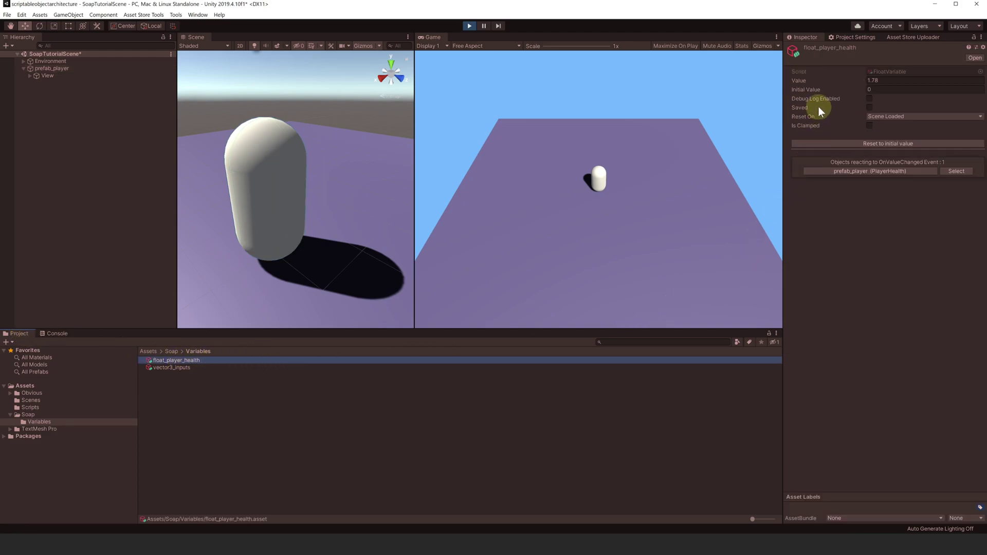
pyautogui.click(869, 98)
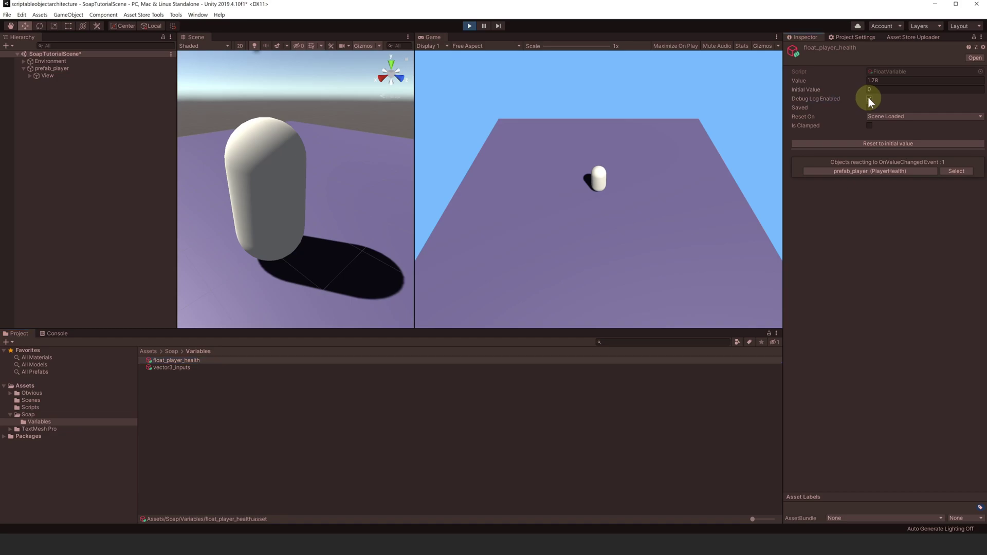
pyautogui.moveTo(864, 81); pyautogui.dragTo(885, 85)
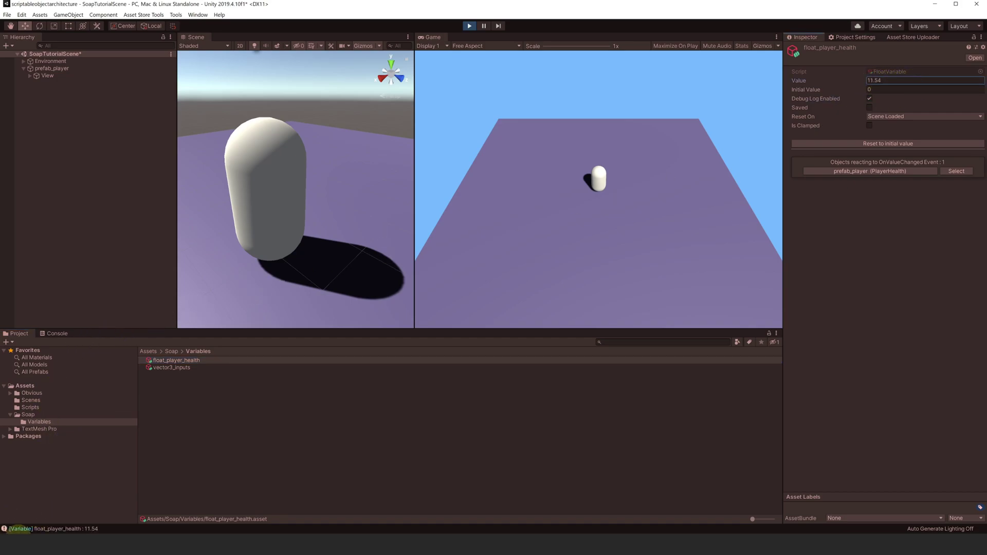
pyautogui.click(57, 334)
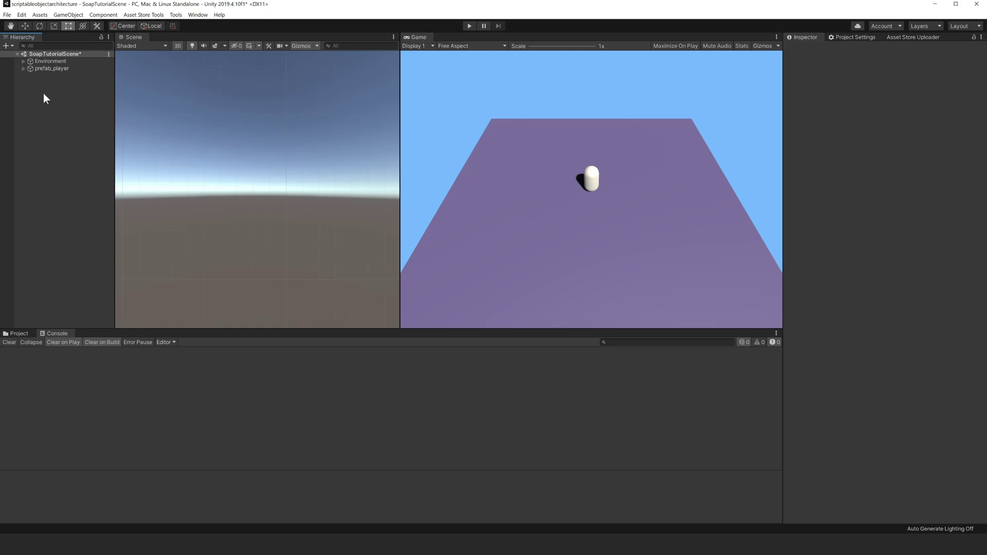
# - Create a Canvas with a Button and move the button to the game view's bottom-right
pyautogui.rightClick(43, 93)
pyautogui.moveTo(82, 246)
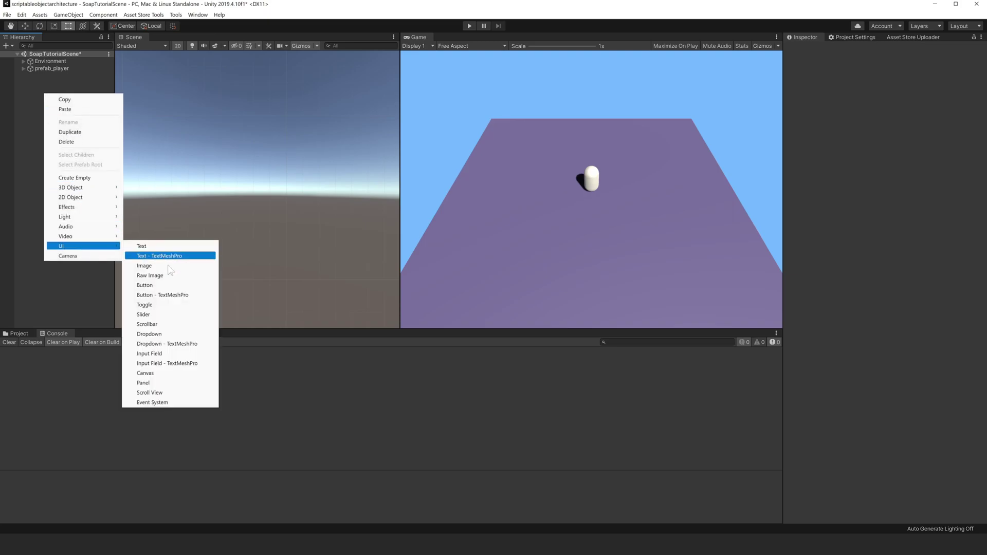
pyautogui.click(166, 372)
pyautogui.rightClick(48, 76)
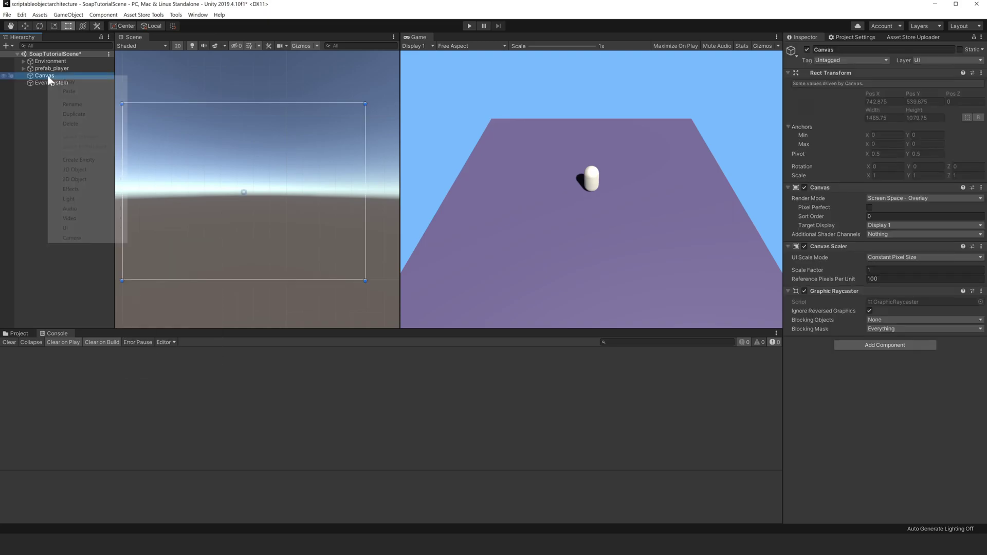
pyautogui.click(178, 268)
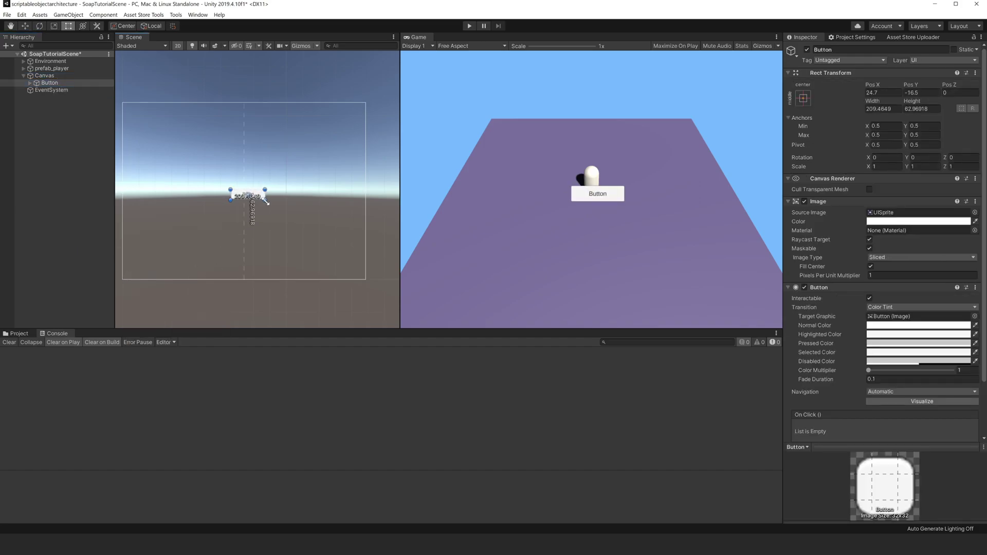
pyautogui.moveTo(245, 192); pyautogui.dragTo(357, 275)
# - Make the button fully saturated green, relabel its text Heal, and save the scene
pyautogui.click(918, 221)
pyautogui.click(615, 185)
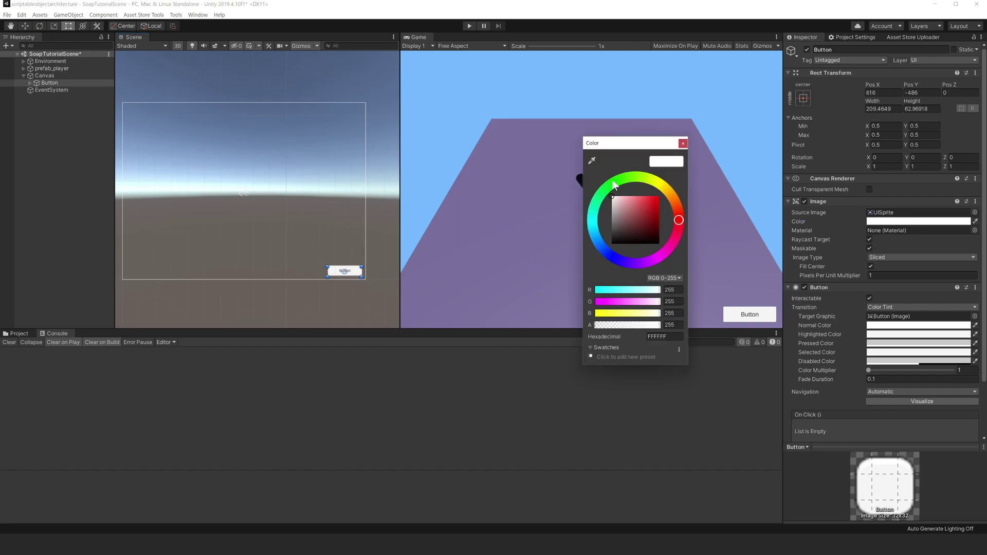
pyautogui.moveTo(632, 208); pyautogui.dragTo(686, 157)
pyautogui.click(683, 143)
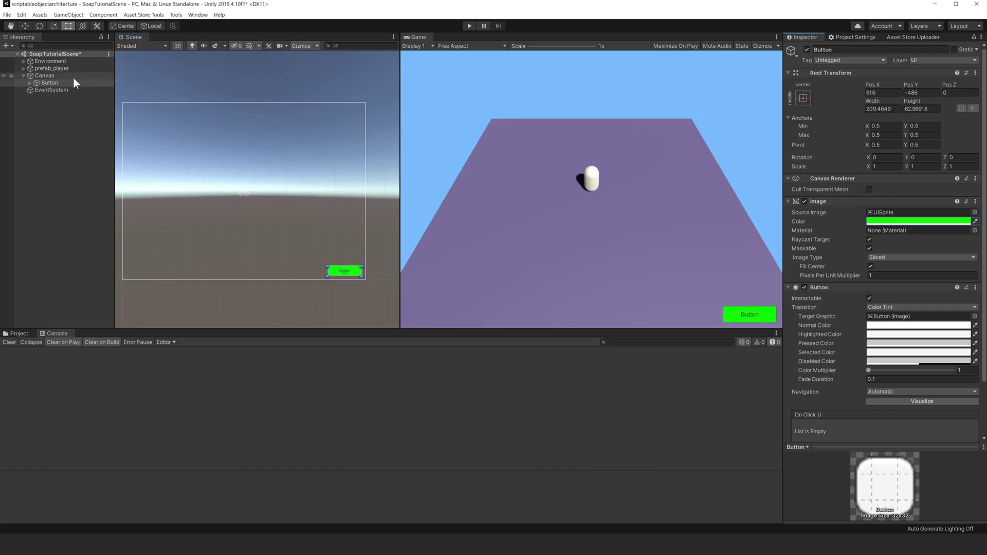
pyautogui.click(32, 83)
pyautogui.click(62, 90)
pyautogui.doubleClick(801, 235)
pyautogui.write('Heal')
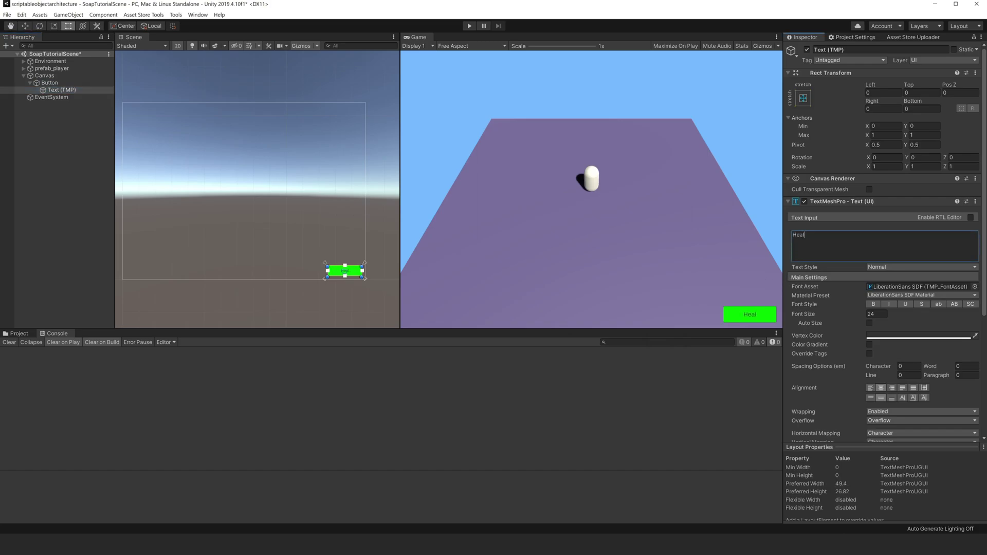
pyautogui.hotkey('ctrl', 's')
# - Set Heal's On Click to call FloatVariable.Add on float_player_health with 30, and save
pyautogui.click(44, 83)
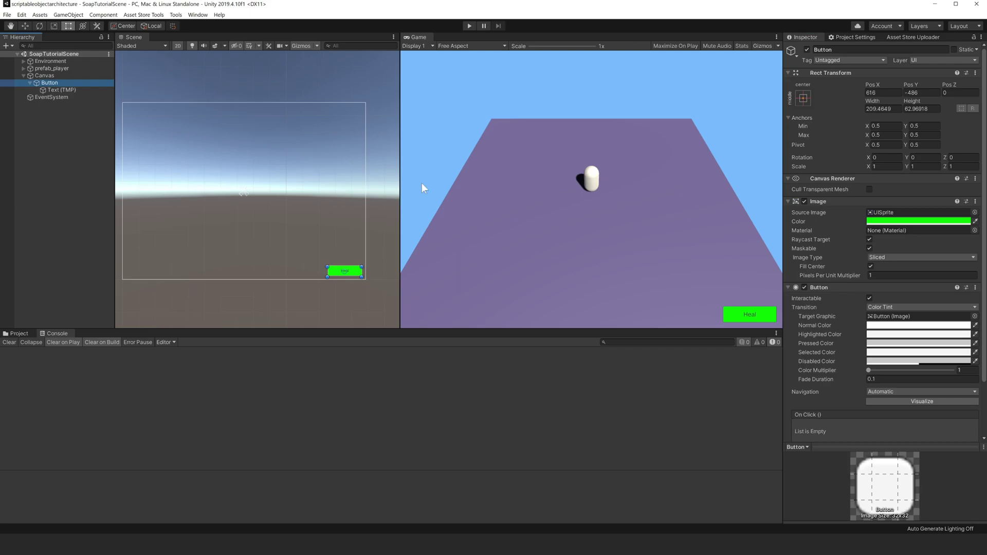
pyautogui.scroll(-3, 873, 329)
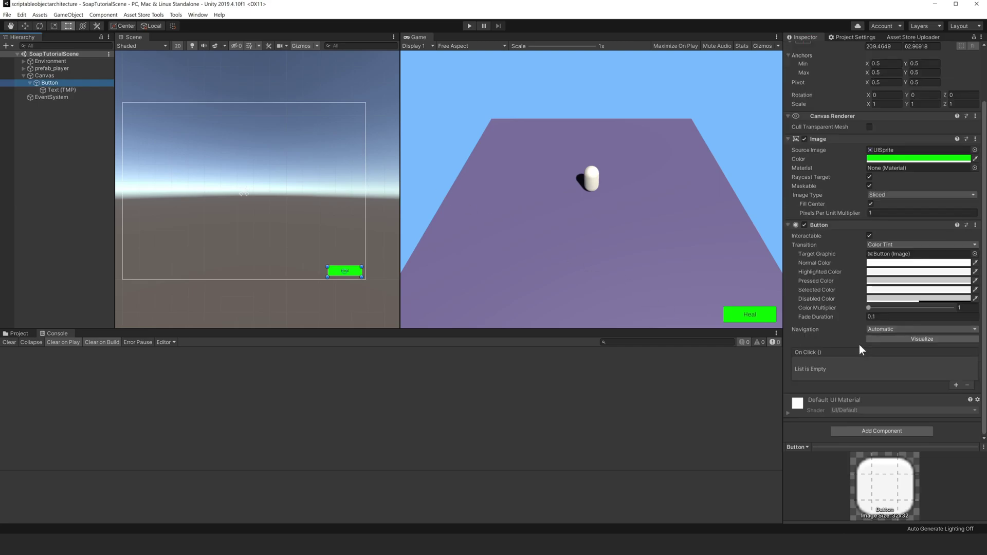
pyautogui.click(957, 386)
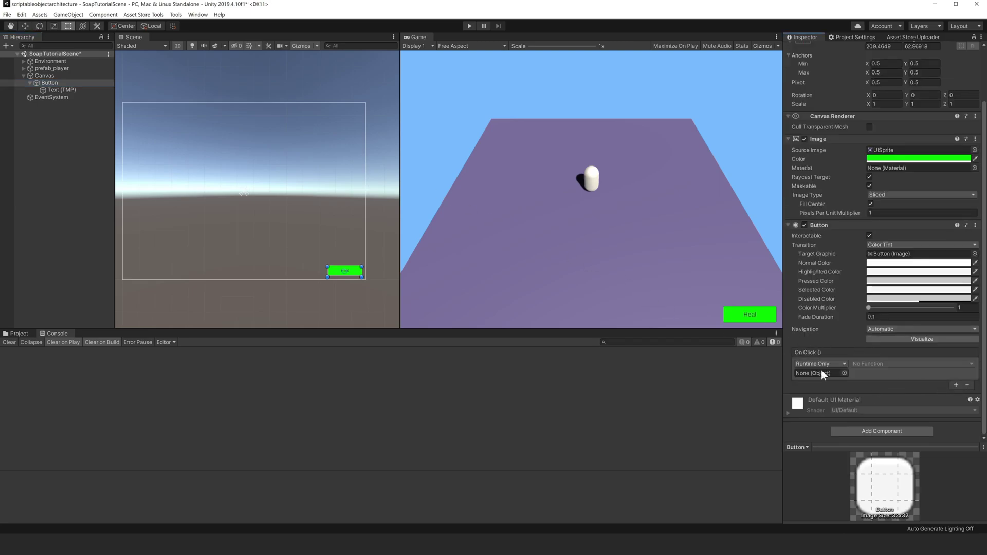
pyautogui.click(19, 333)
pyautogui.moveTo(158, 361); pyautogui.dragTo(820, 373)
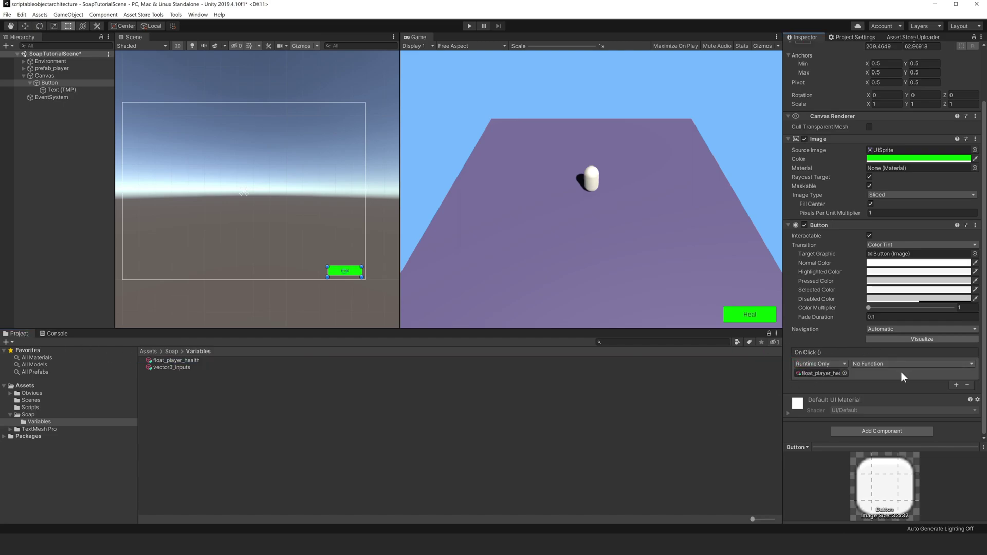
pyautogui.click(891, 365)
pyautogui.moveTo(883, 387)
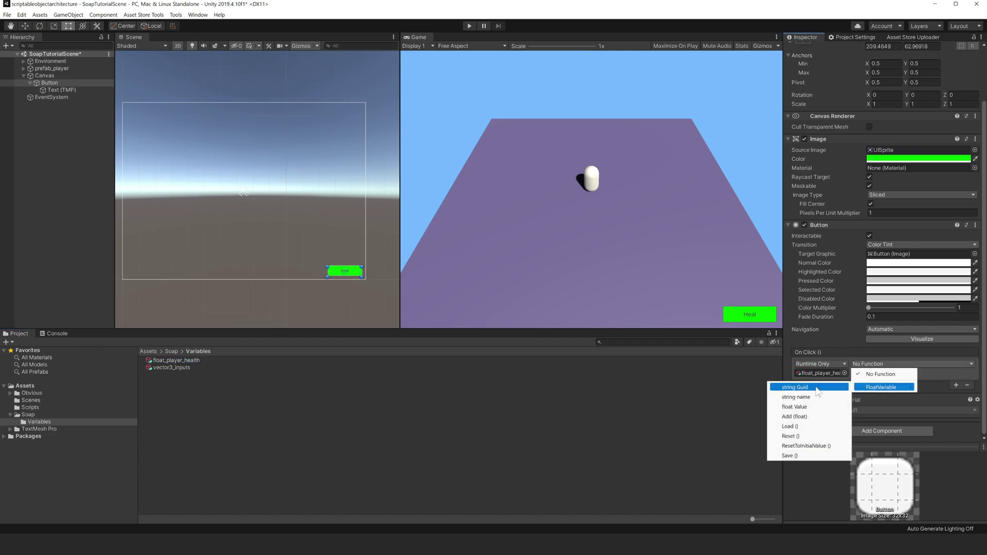
pyautogui.click(795, 417)
pyautogui.click(864, 373)
pyautogui.write('30')
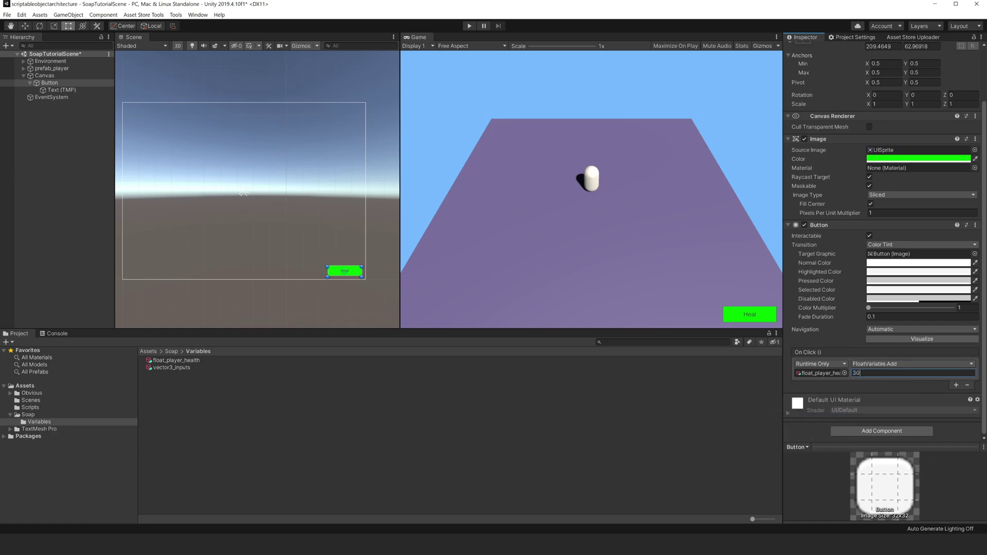
pyautogui.hotkey('ctrl', 's')
# - Duplicate the Heal button, move the copy to its left, and colour it red
pyautogui.click(58, 81)
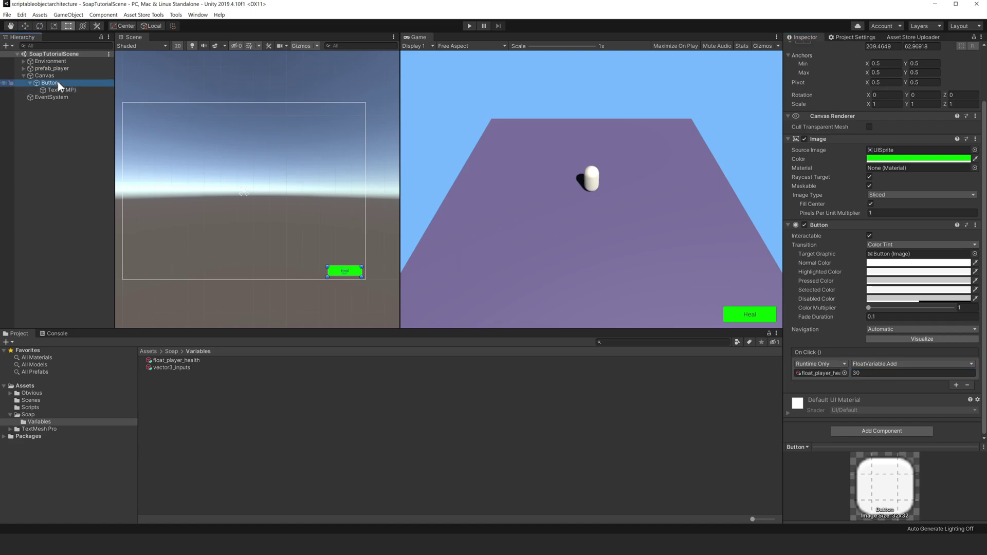
pyautogui.hotkey('ctrl', 'd')
pyautogui.moveTo(358, 276); pyautogui.dragTo(324, 271)
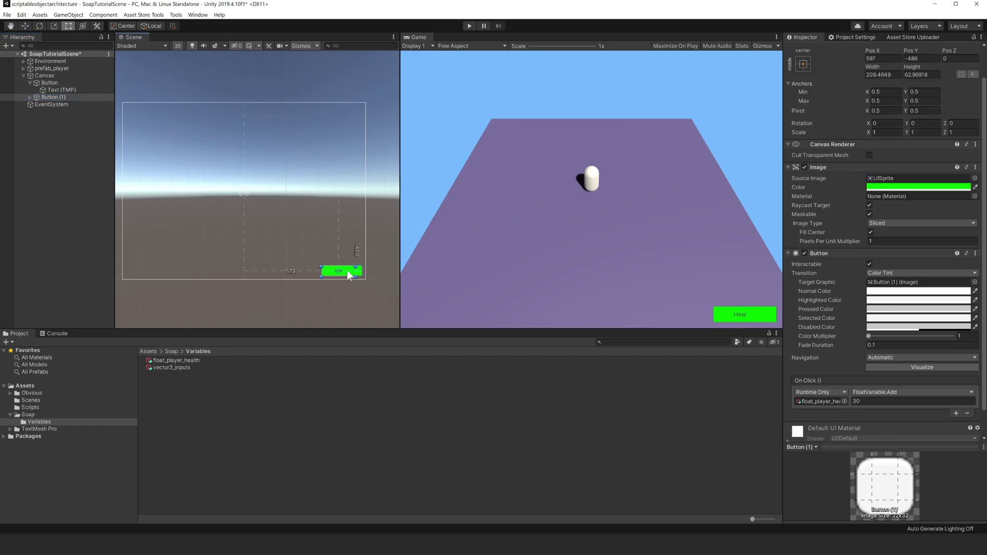
pyautogui.click(890, 188)
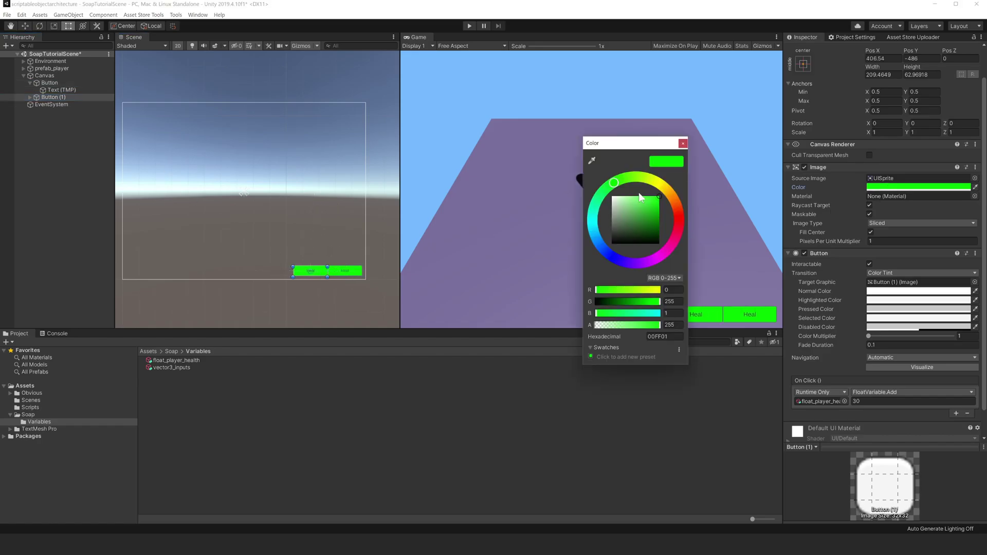
pyautogui.click(677, 222)
pyautogui.click(683, 143)
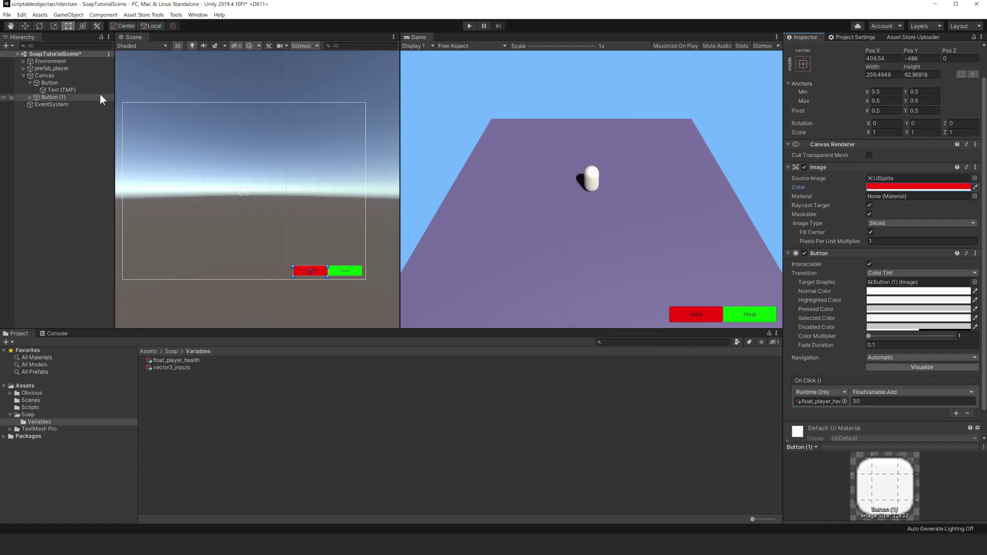
# - Relabel the copy Damage, set its On Click amount to -30, and save the scene
pyautogui.click(30, 97)
pyautogui.click(62, 105)
pyautogui.click(880, 209)
pyautogui.write('Damage')
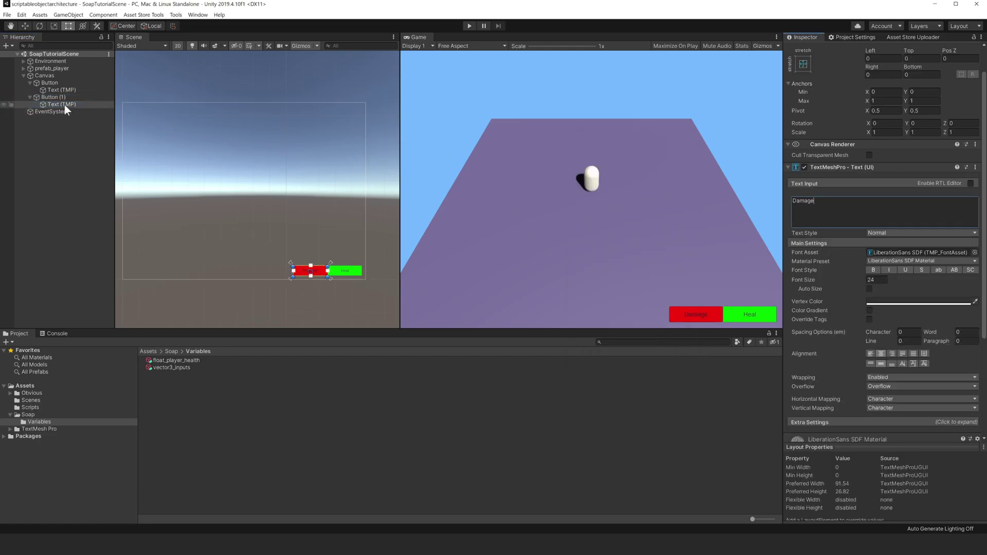
pyautogui.click(54, 98)
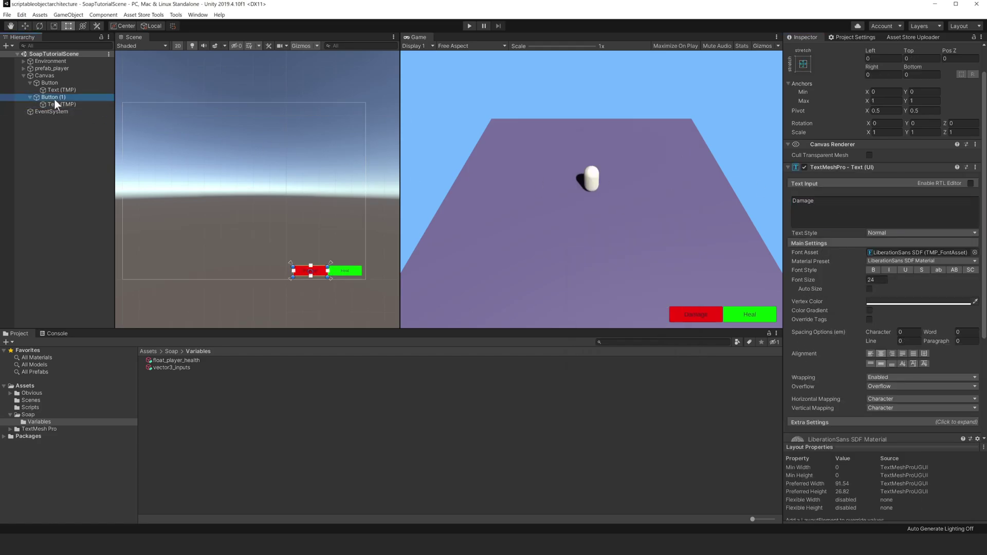
pyautogui.click(887, 402)
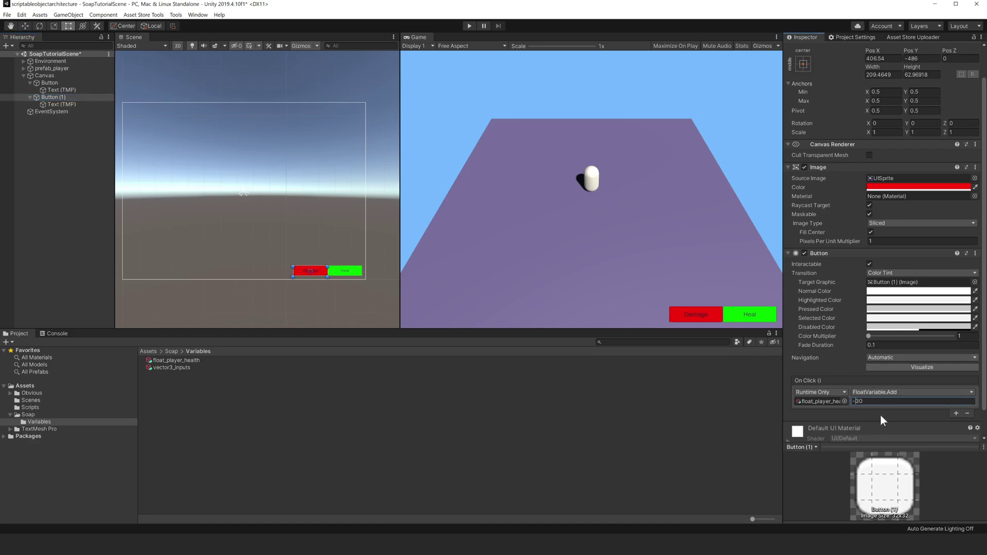
pyautogui.hotkey('ctrl', 's')
# - Enter Play mode with the Console visible and press the red Damage button to log the health change
pyautogui.click(470, 26)
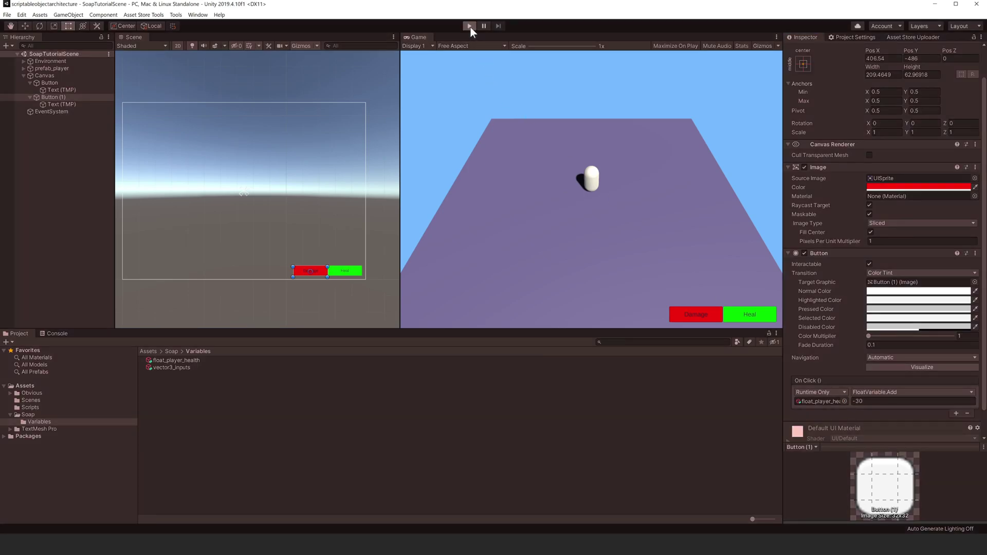
pyautogui.click(57, 334)
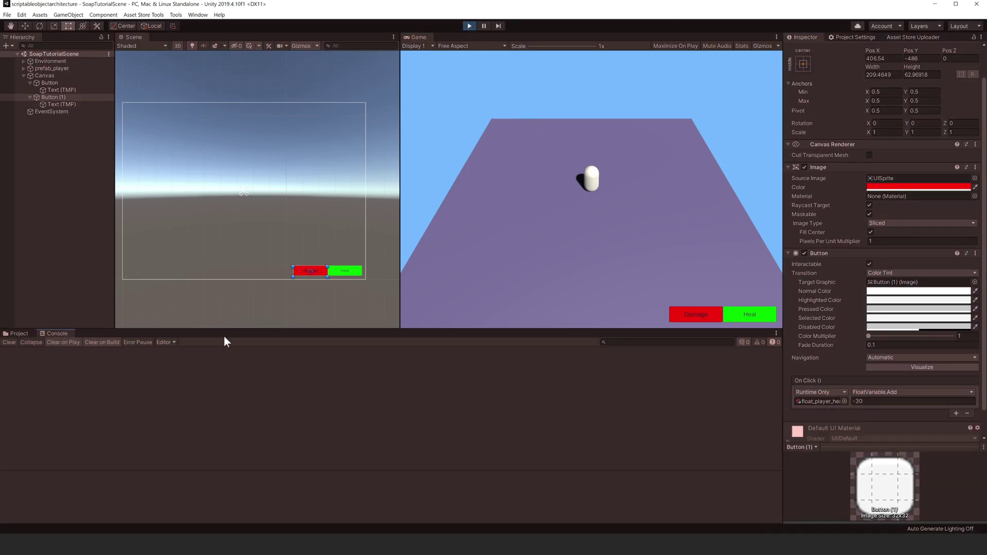
pyautogui.click(689, 319)
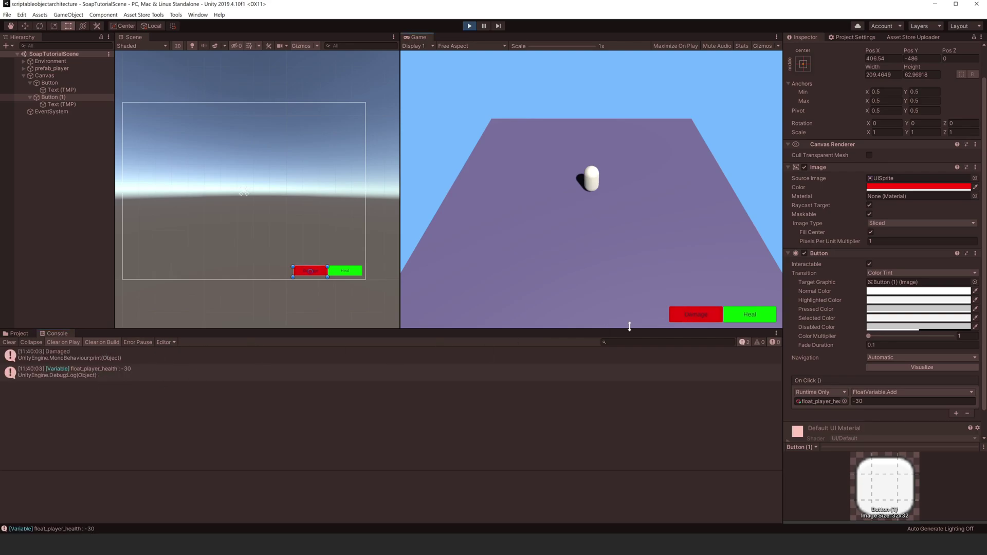
# - Stop Play mode and add a panel named HealthBarUi under the Canvas
pyautogui.click(732, 315)
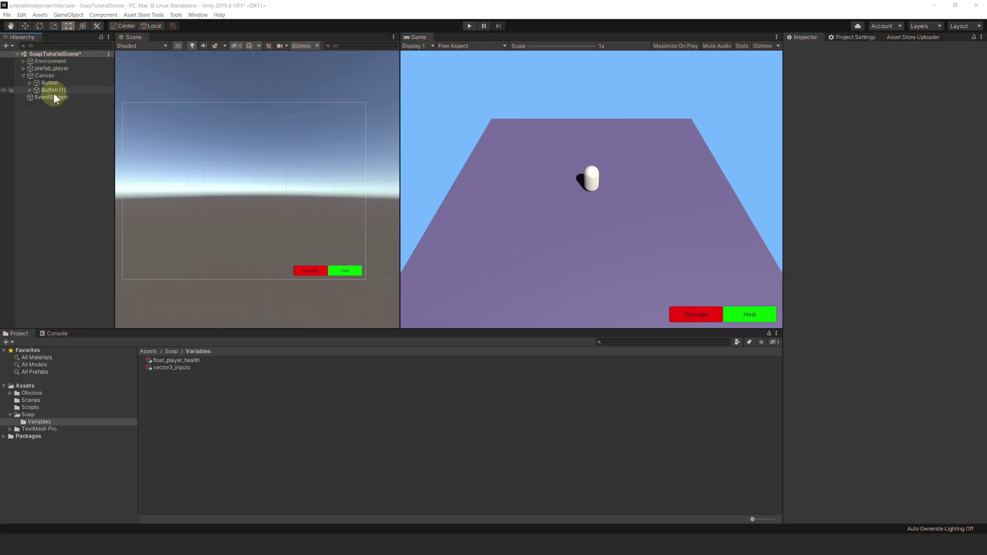
pyautogui.click(44, 77)
pyautogui.rightClick(45, 76)
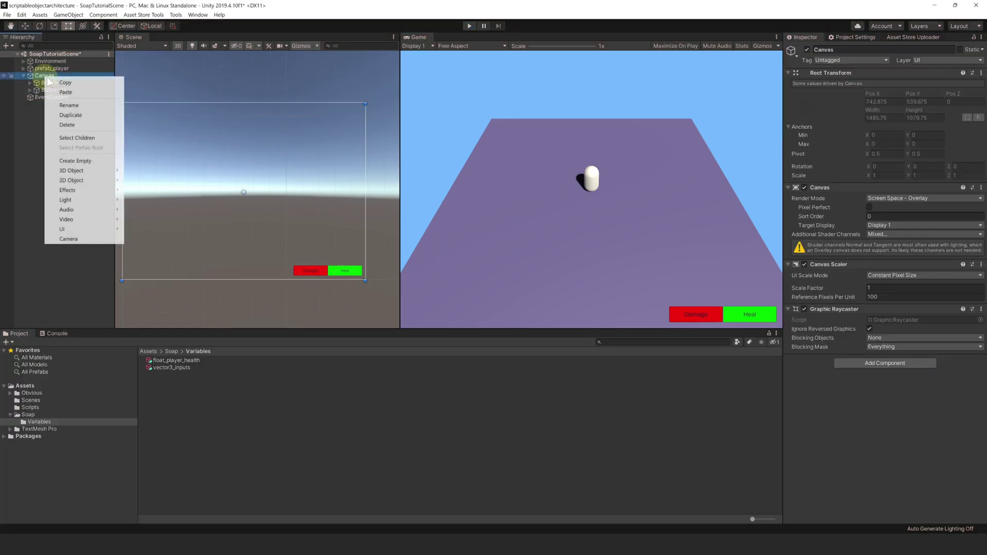
pyautogui.moveTo(81, 229)
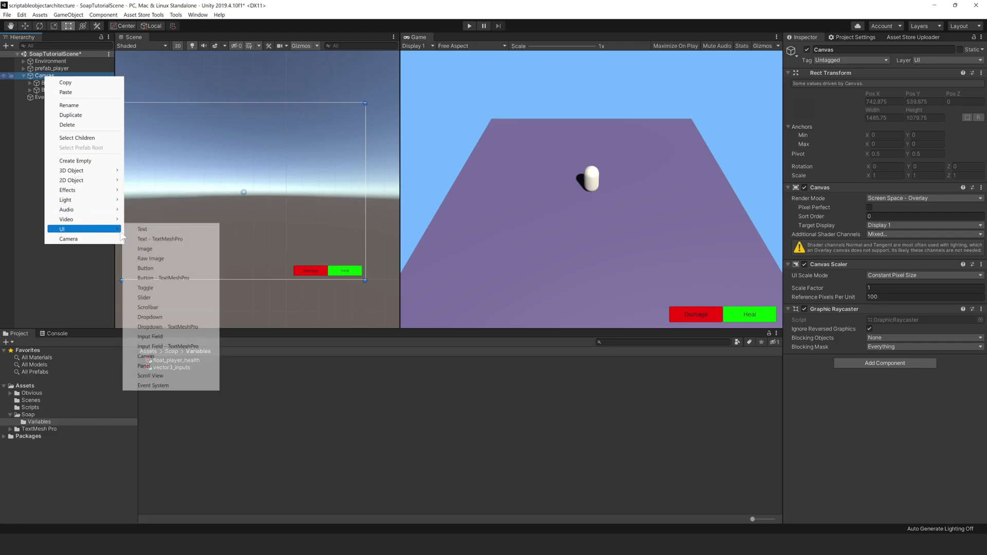
pyautogui.click(158, 368)
pyautogui.write('HealthBarUI')
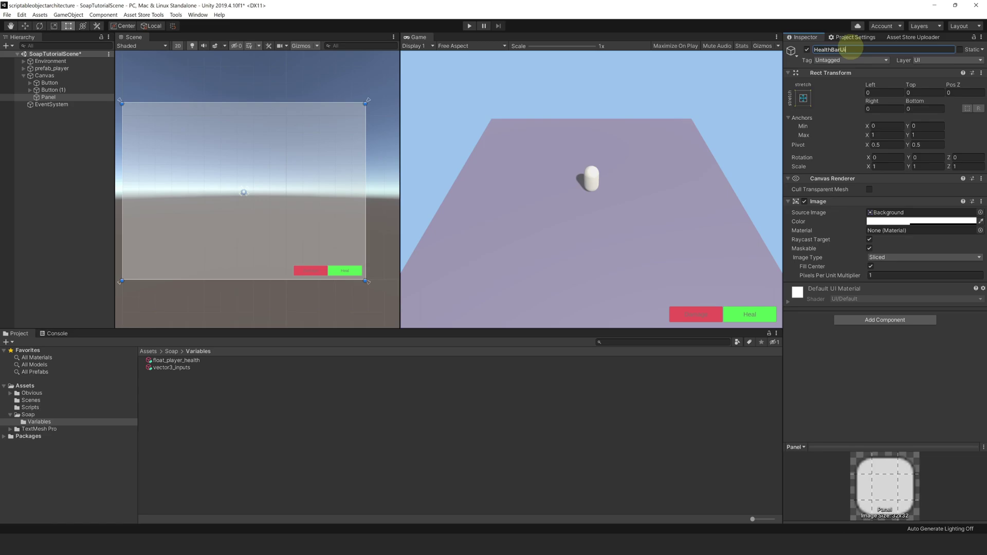
pyautogui.press('Return')
# - Remove the Image component from the HealthBarUi panel
pyautogui.click(980, 202)
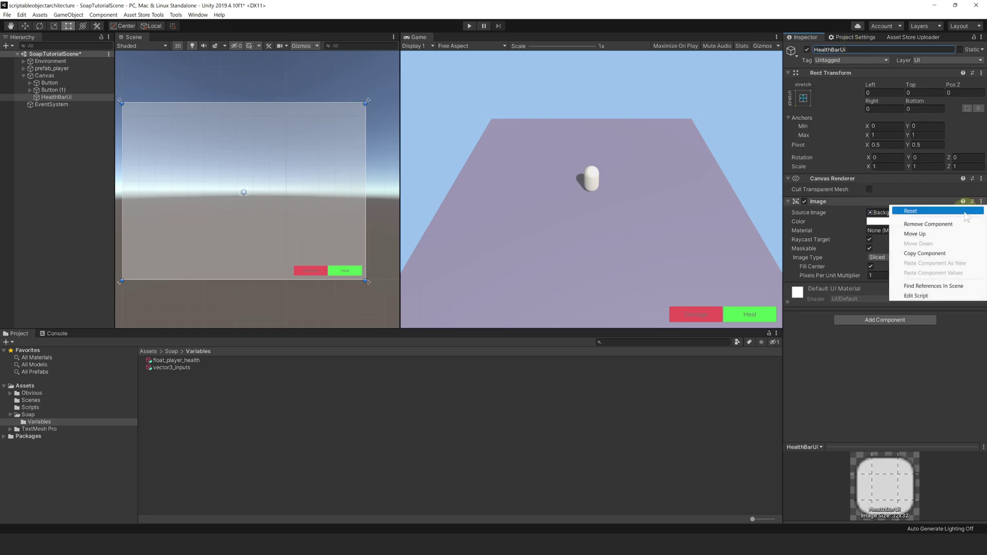
pyautogui.click(957, 224)
pyautogui.rightClick(51, 98)
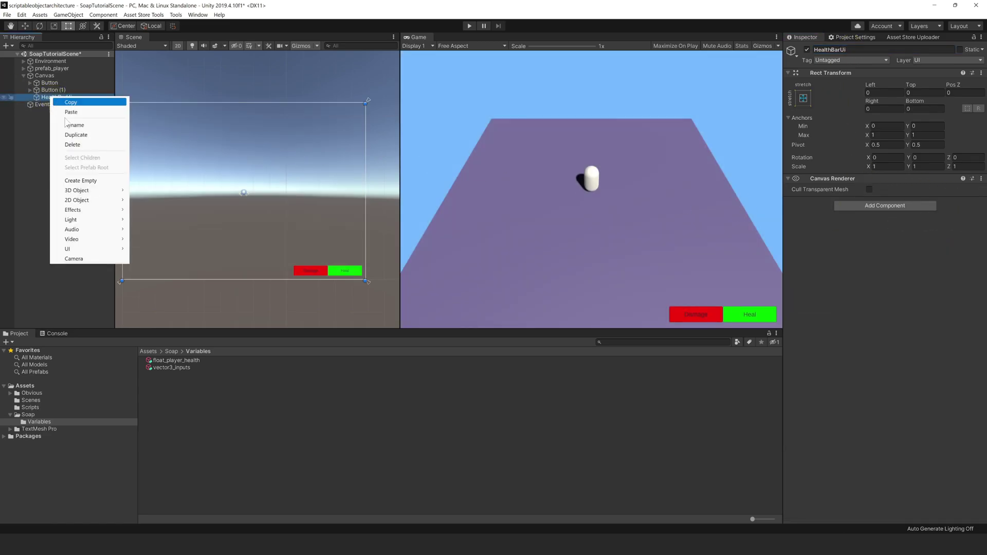
# - Add a TextMeshPro text under HealthBarUi with Auto Size on and centre alignment
pyautogui.click(183, 256)
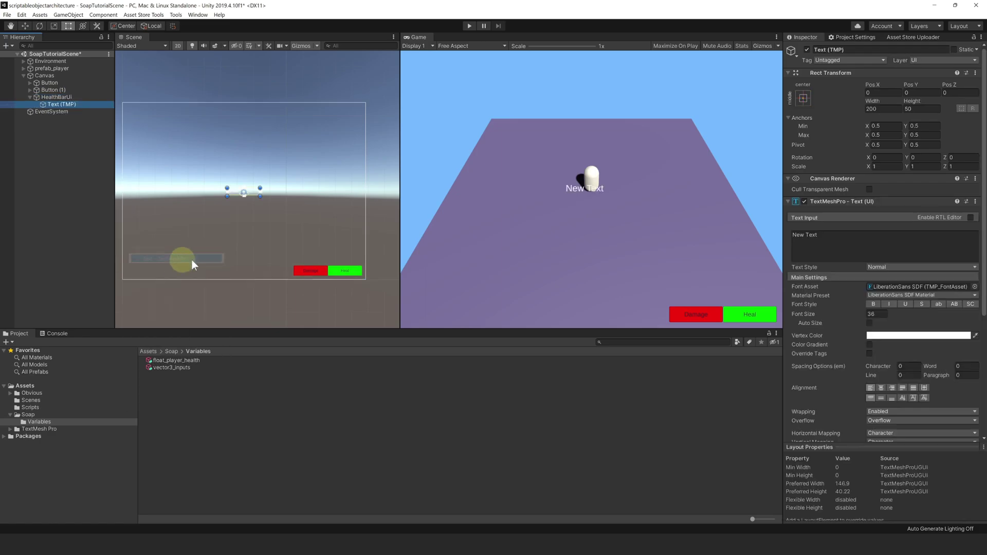
pyautogui.scroll(-3, 862, 255)
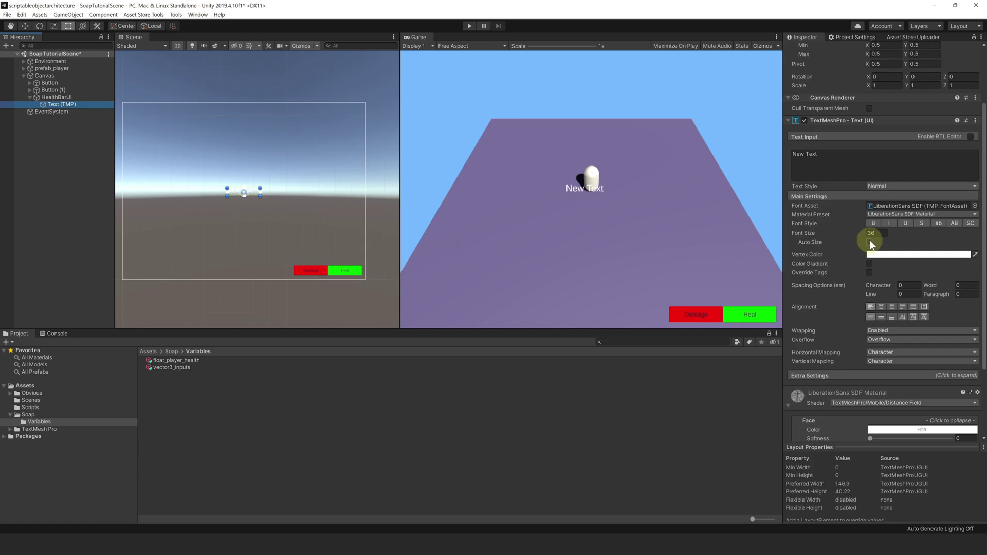
pyautogui.click(870, 241)
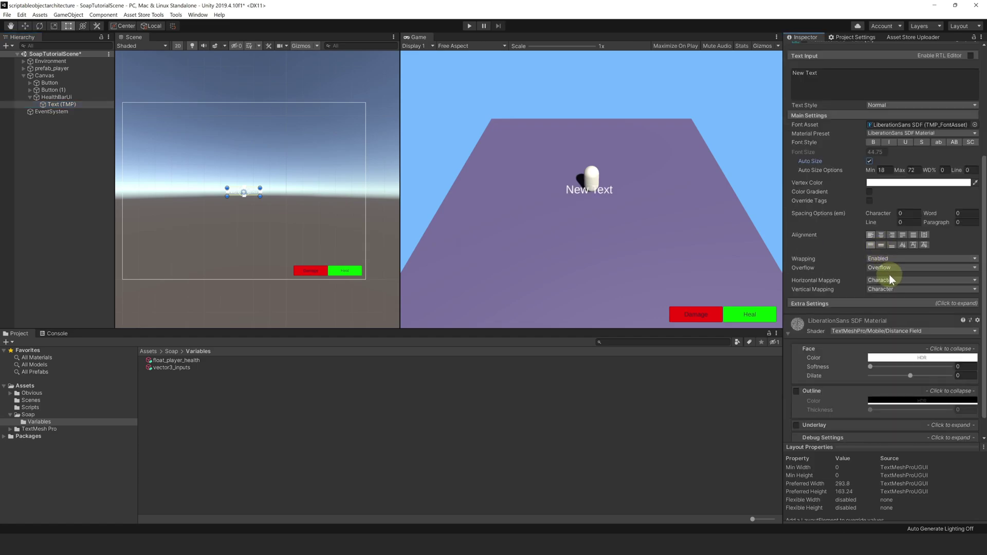
pyautogui.click(880, 232)
pyautogui.scroll(-1, 883, 253)
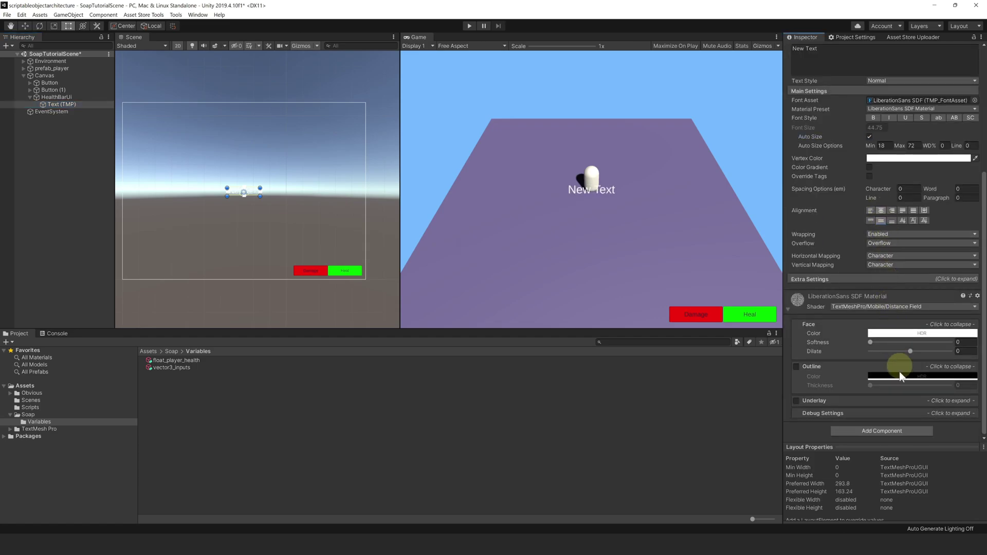
pyautogui.click(887, 426)
# - Add the Soap BindTextMeshPro binding component to the health text
pyautogui.click(871, 494)
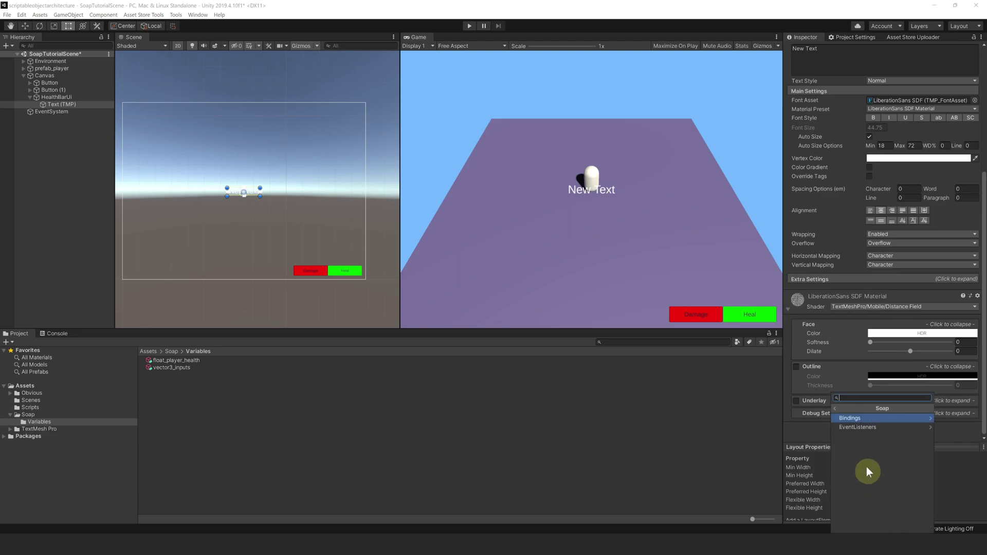
pyautogui.click(854, 421)
pyautogui.click(863, 469)
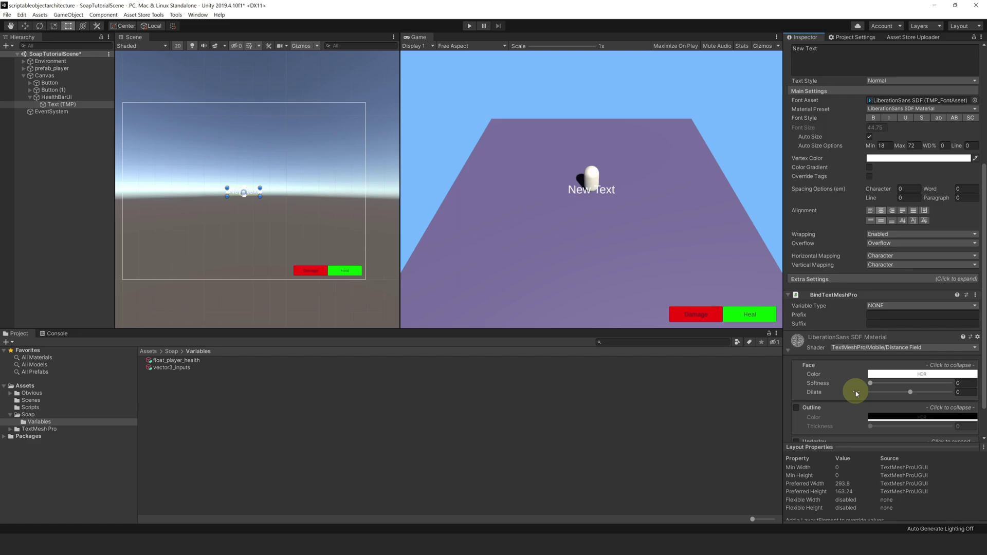
# - Bind the text to FLOAT float_player_health with prefix 'Health:' and 0 decimals
pyautogui.click(881, 308)
pyautogui.click(889, 345)
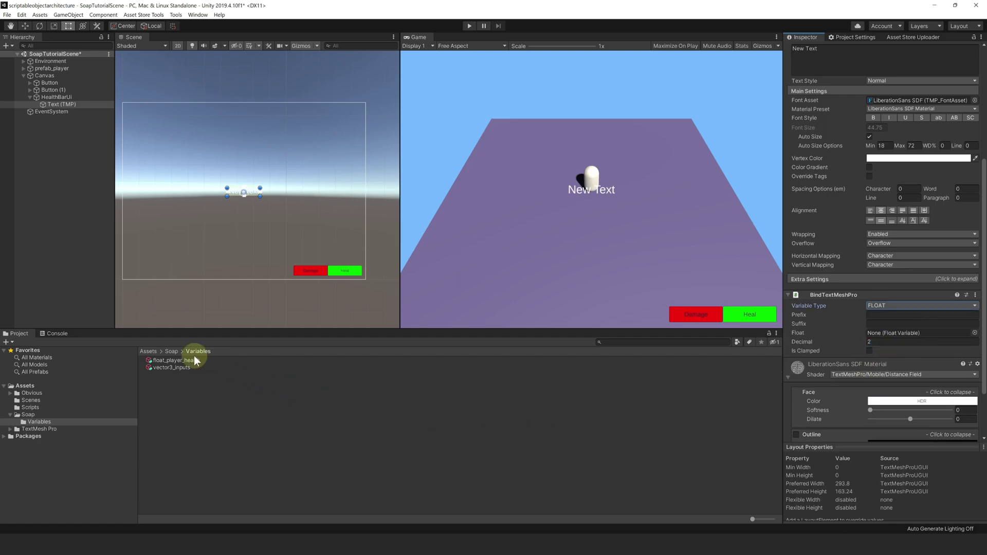
pyautogui.moveTo(178, 360); pyautogui.dragTo(893, 334)
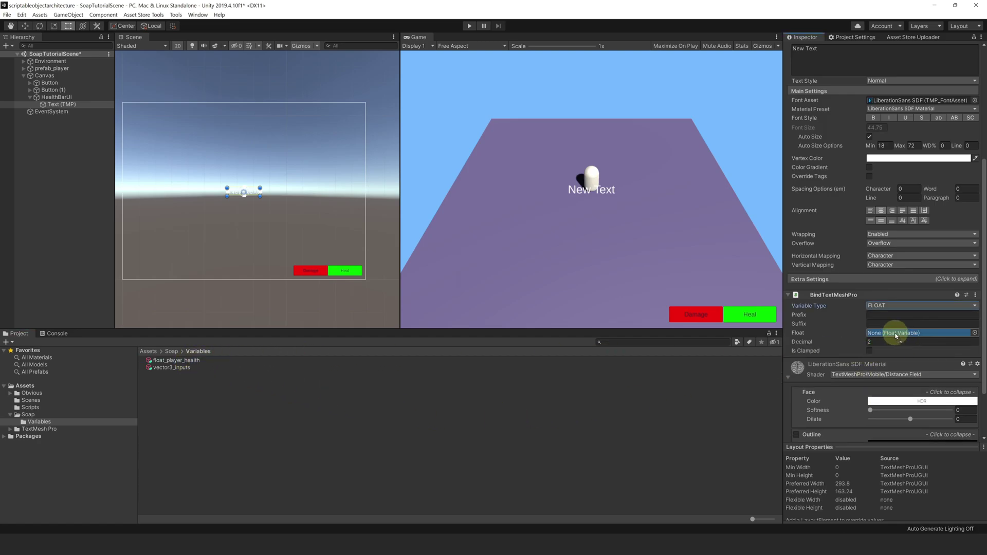
pyautogui.click(881, 315)
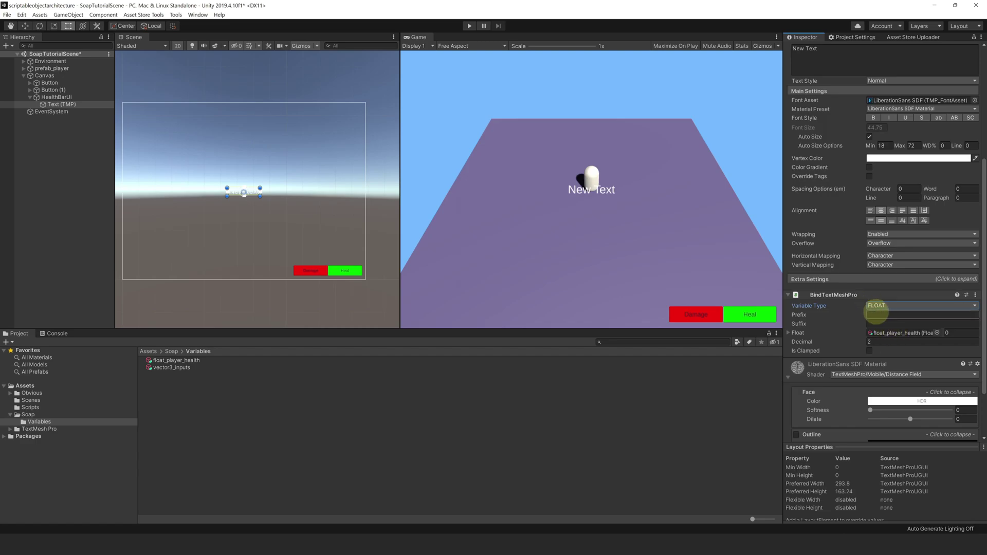
pyautogui.write('Health:')
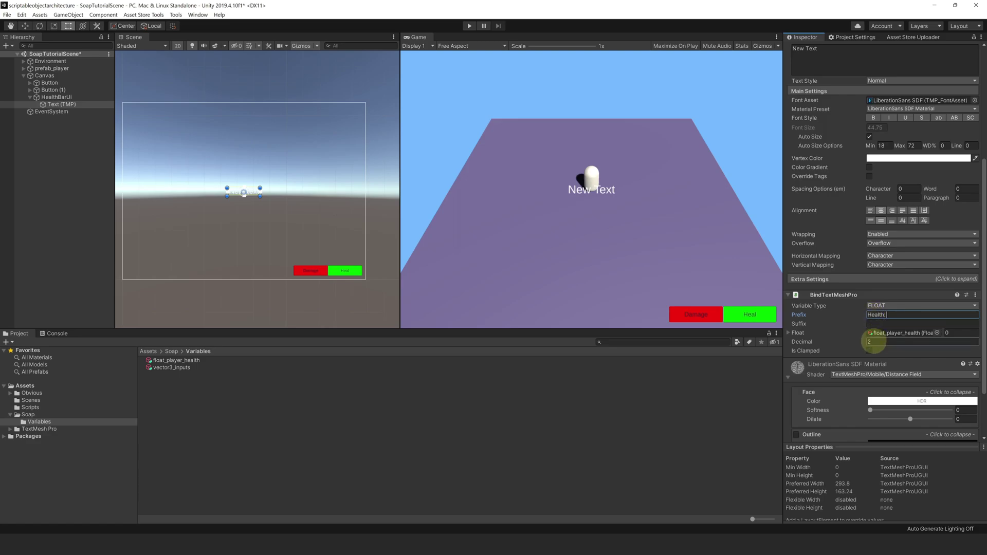
pyautogui.click(869, 341)
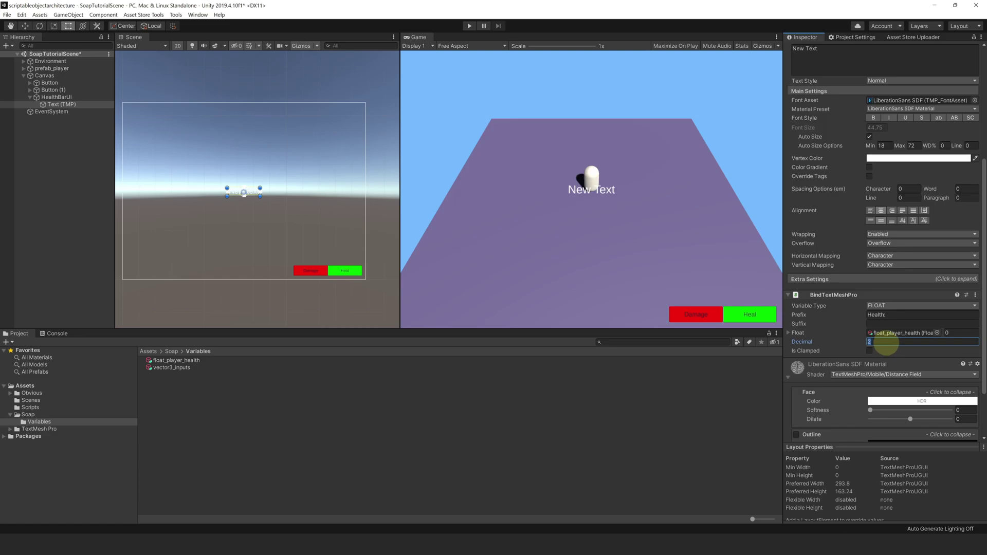
pyautogui.write('0')
pyautogui.click(467, 29)
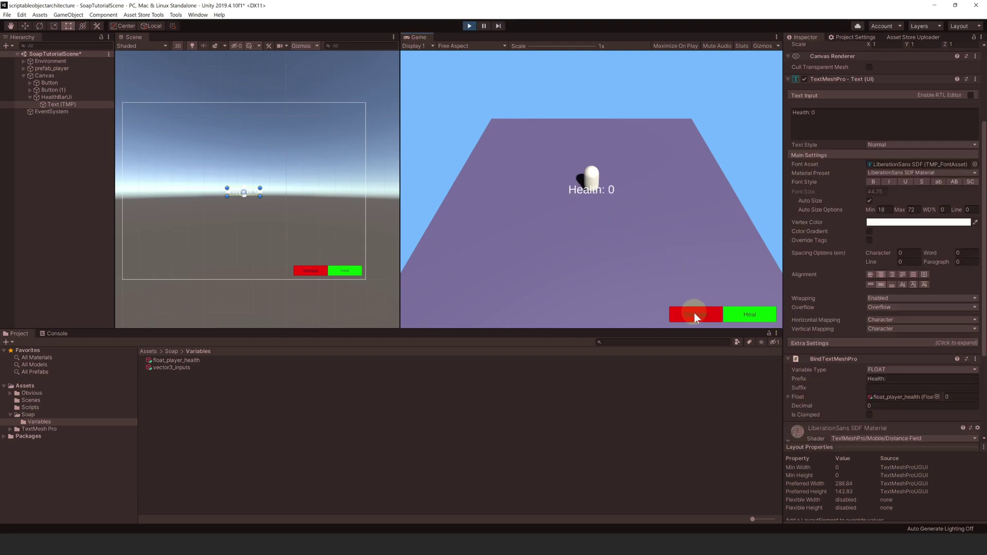
pyautogui.click(695, 314)
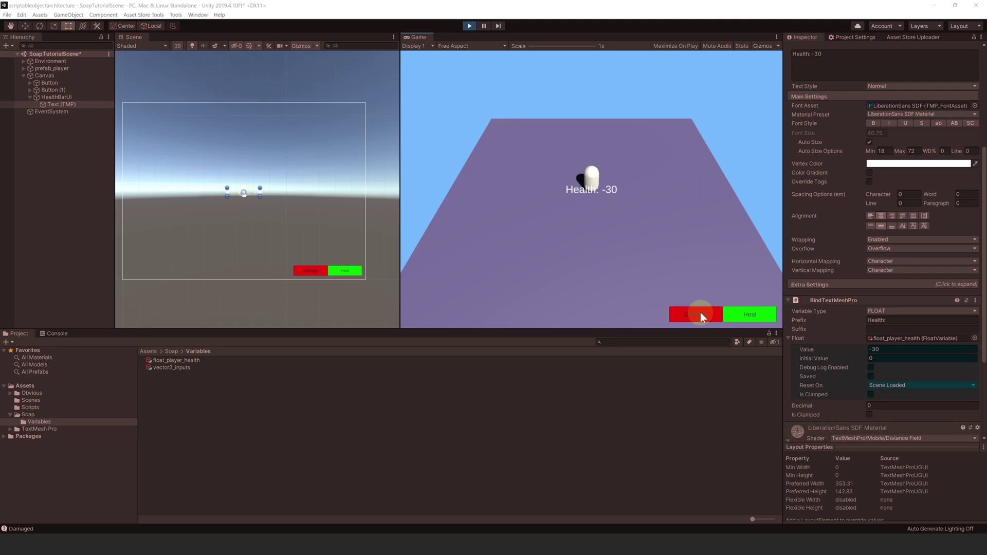
# - Stop Play mode and enable Is Clamped on BindTextMeshPro with minimum 0
pyautogui.click(469, 26)
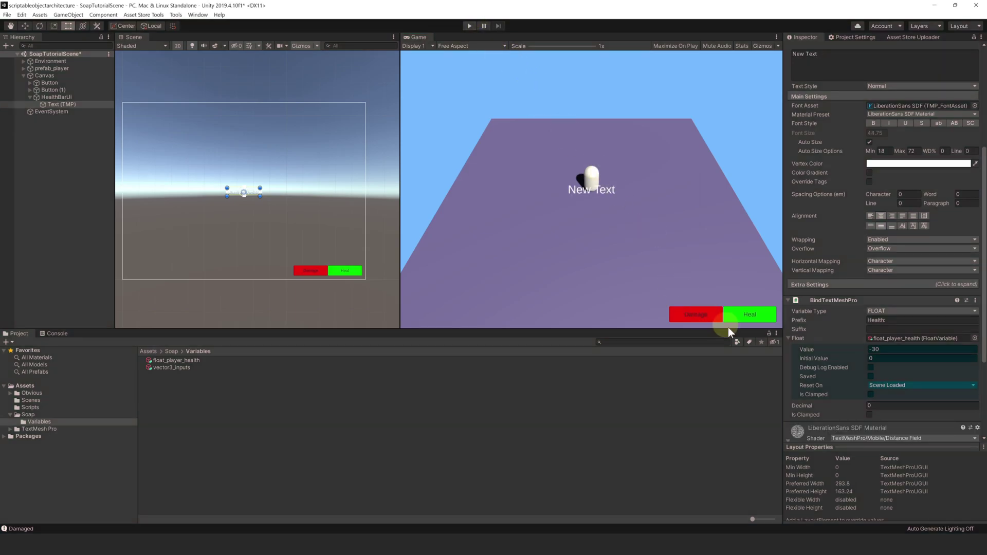
pyautogui.scroll(-3, 829, 360)
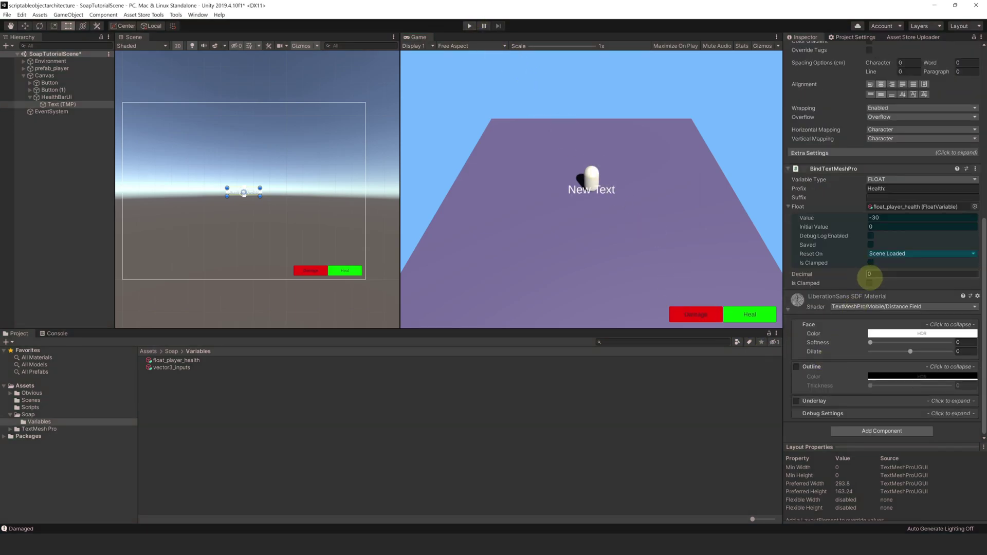
pyautogui.click(869, 283)
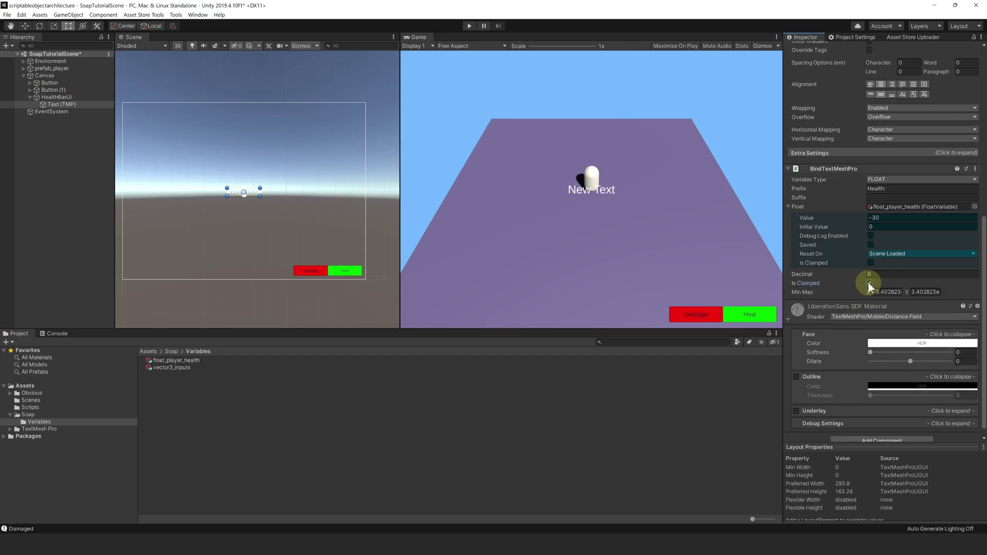
pyautogui.click(879, 292)
pyautogui.write('0')
pyautogui.click(863, 298)
pyautogui.click(870, 220)
# - Play-test by dragging health below zero to -31.96; the text stays at Health: 0
pyautogui.click(469, 27)
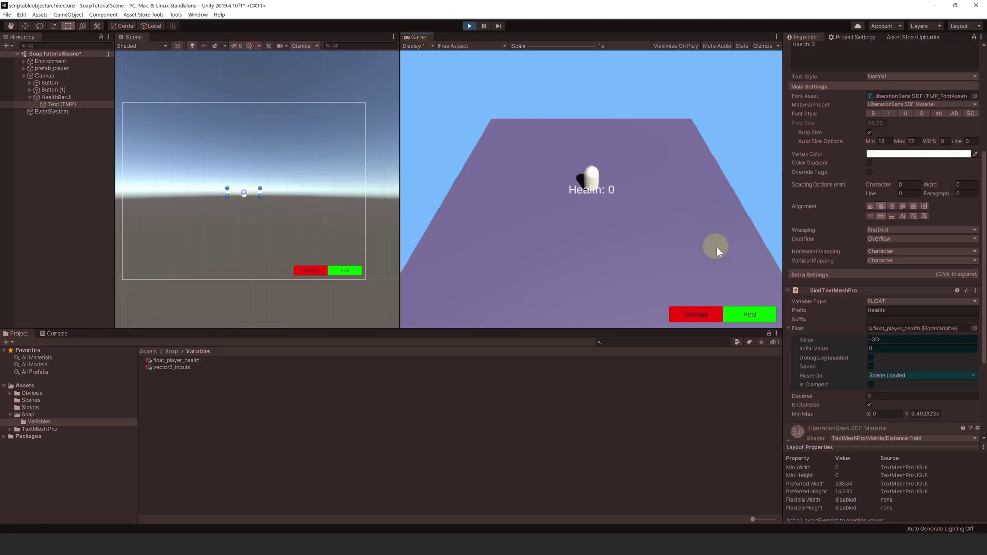
pyautogui.moveTo(843, 343); pyautogui.dragTo(831, 345)
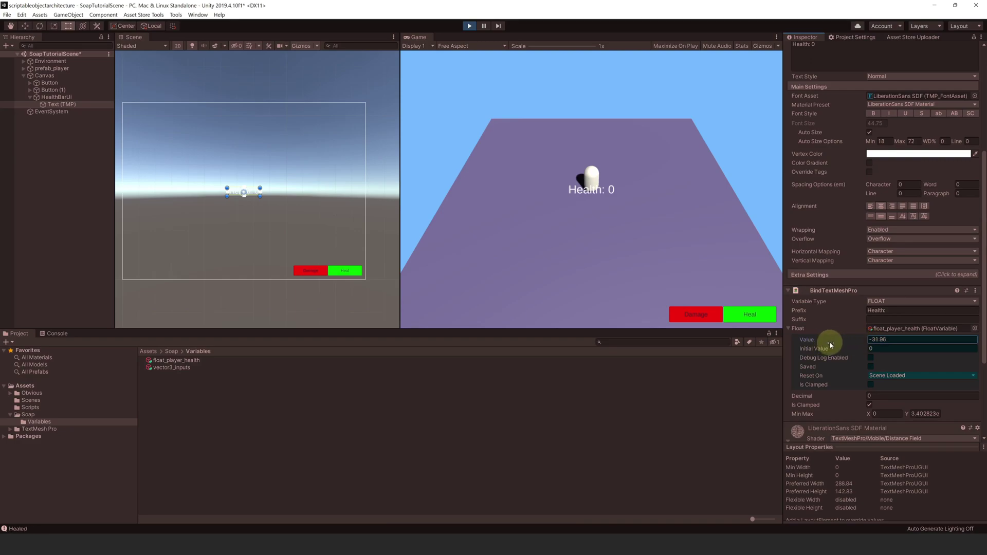
pyautogui.click(467, 27)
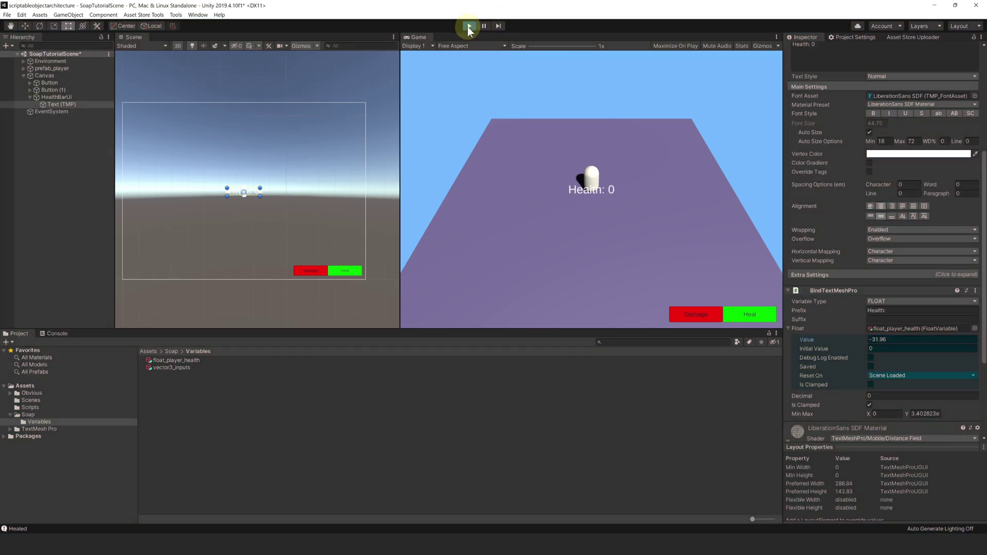
pyautogui.click(192, 361)
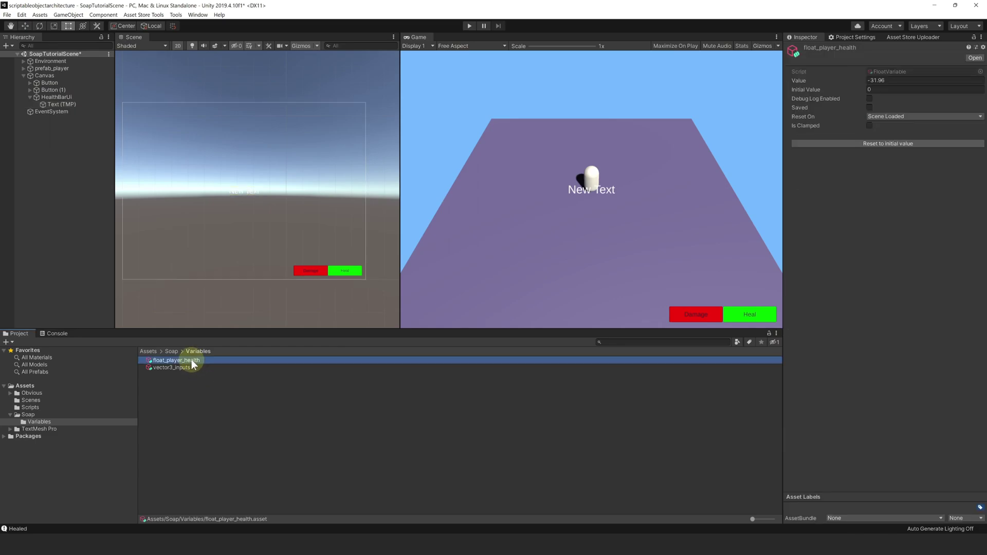
pyautogui.click(869, 125)
pyautogui.click(887, 135)
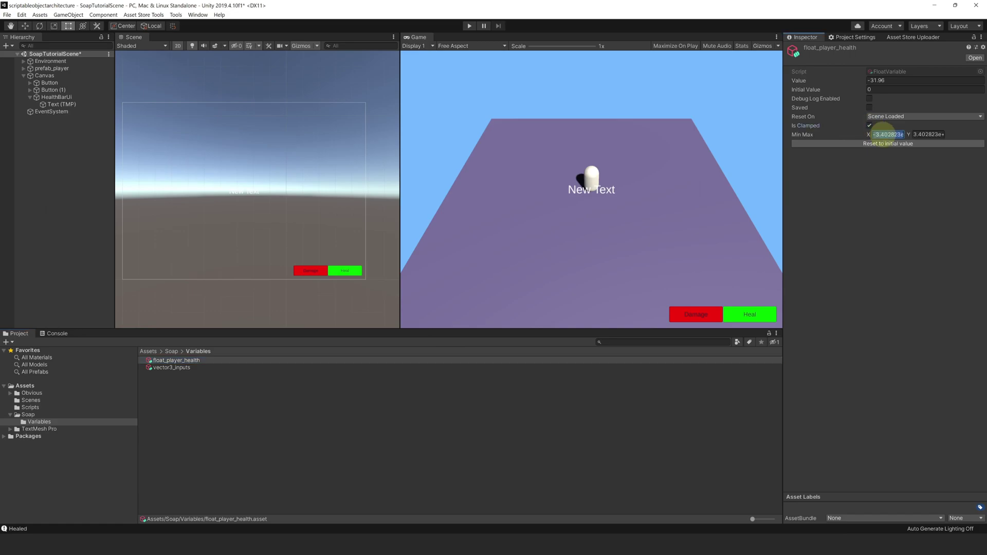
pyautogui.write('0')
pyautogui.click(872, 80)
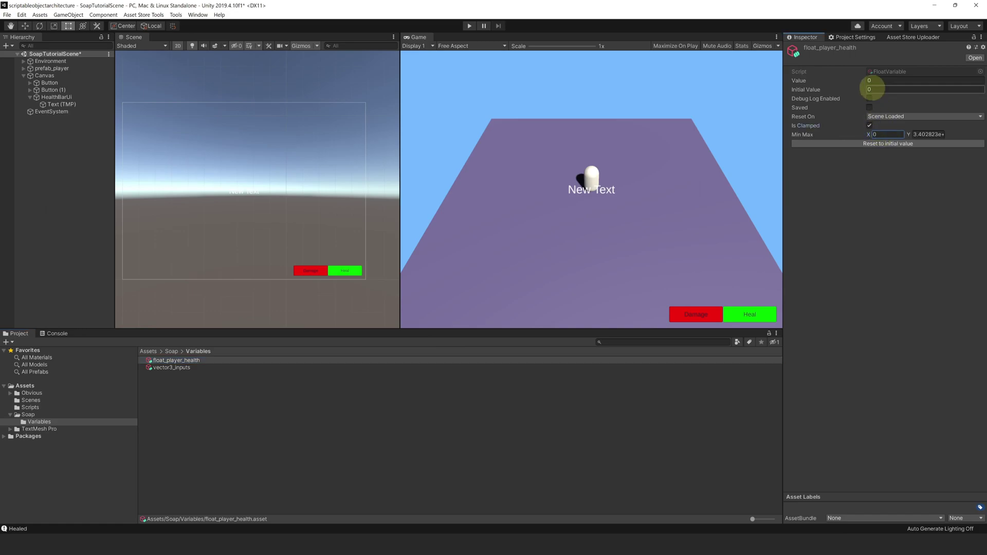
pyautogui.write('5.1')
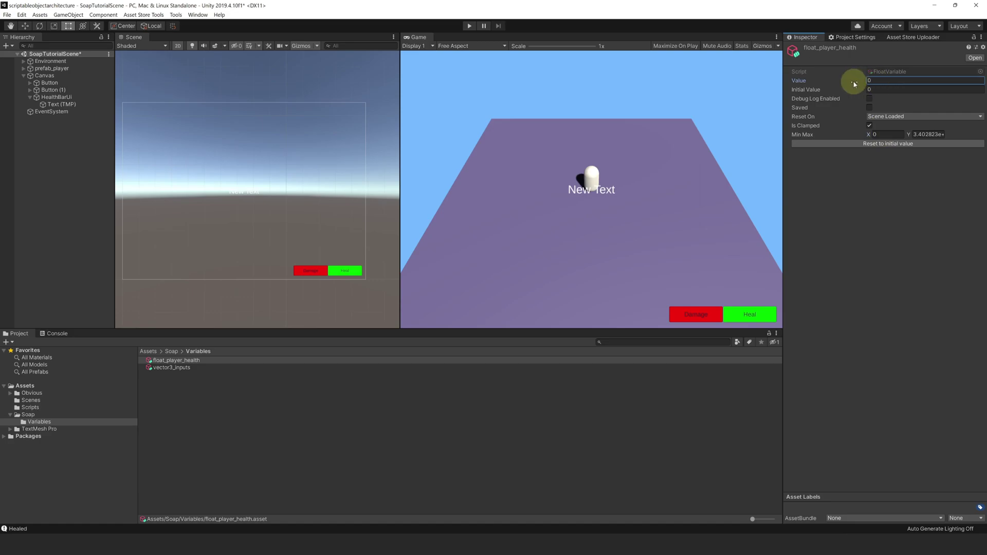
pyautogui.press('BackSpace')
pyautogui.press('BackSpace')
pyautogui.press('BackSpace')
pyautogui.write('0')
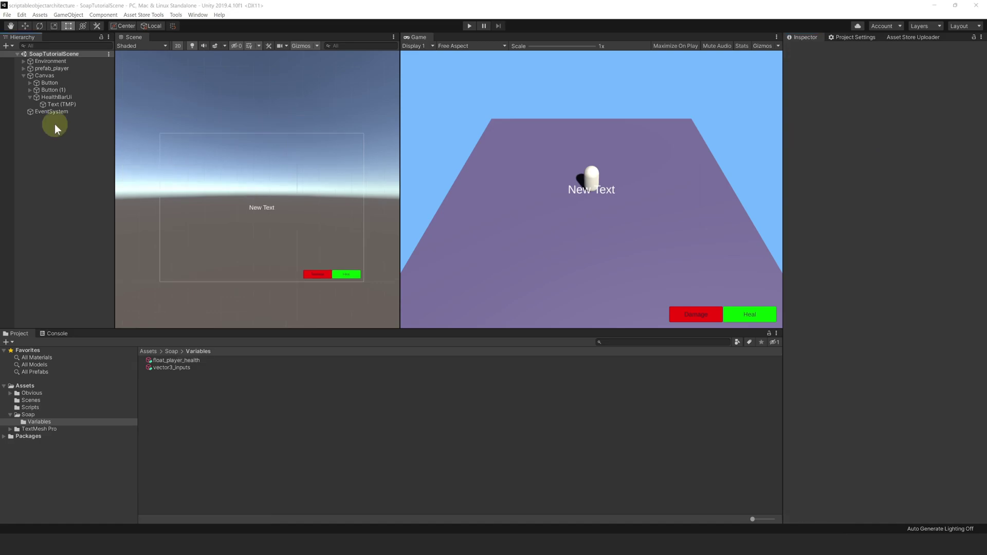
# - Add a panel named HealthBAr under HealthBarUi, sized as a thin bar below the text
pyautogui.click(53, 98)
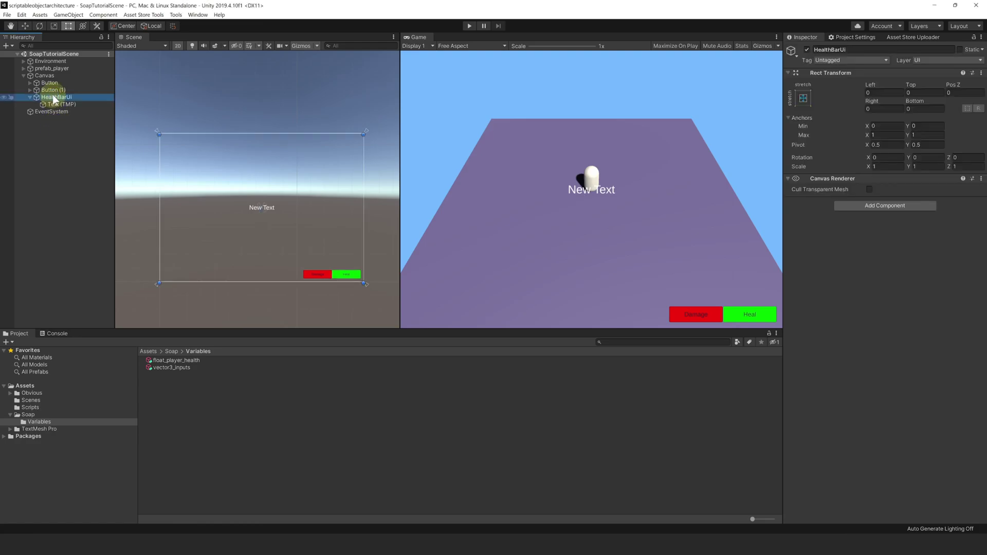
pyautogui.rightClick(53, 98)
pyautogui.moveTo(91, 247)
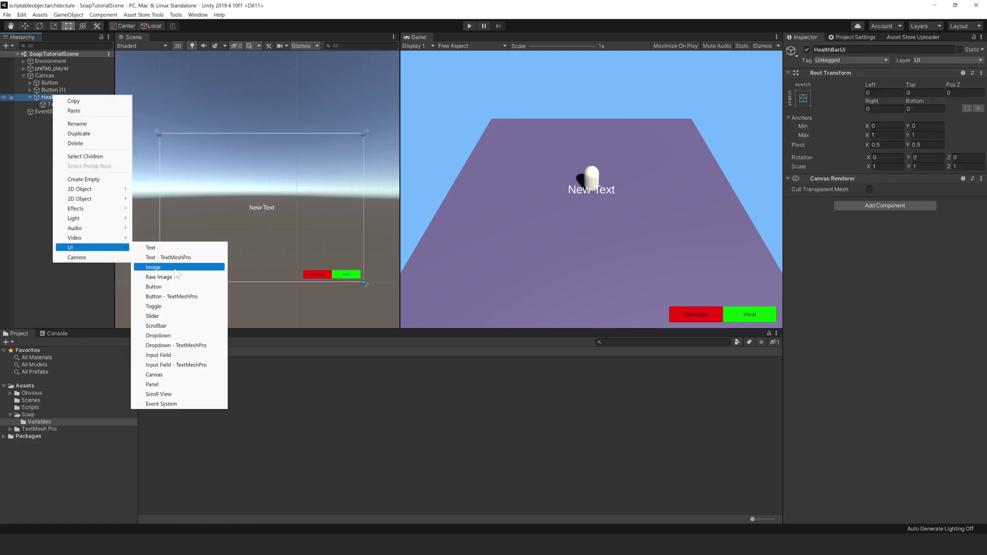
pyautogui.click(172, 385)
pyautogui.doubleClick(824, 50)
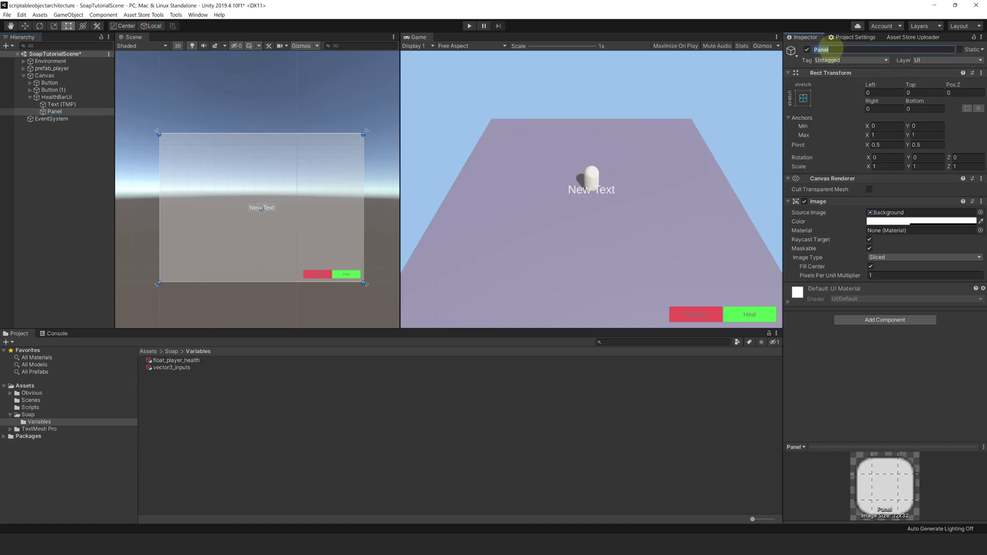
pyautogui.write('HealthBAr')
pyautogui.press('Return')
pyautogui.keyDown('alt'); pyautogui.moveTo(366, 288); pyautogui.dragTo(293, 215); pyautogui.keyUp('alt')
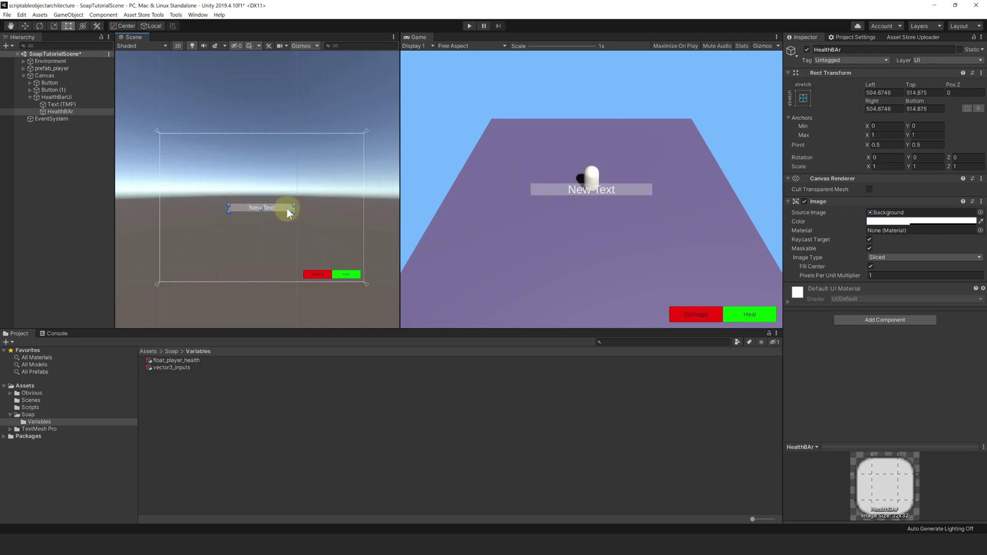
pyautogui.moveTo(294, 216); pyautogui.dragTo(285, 219)
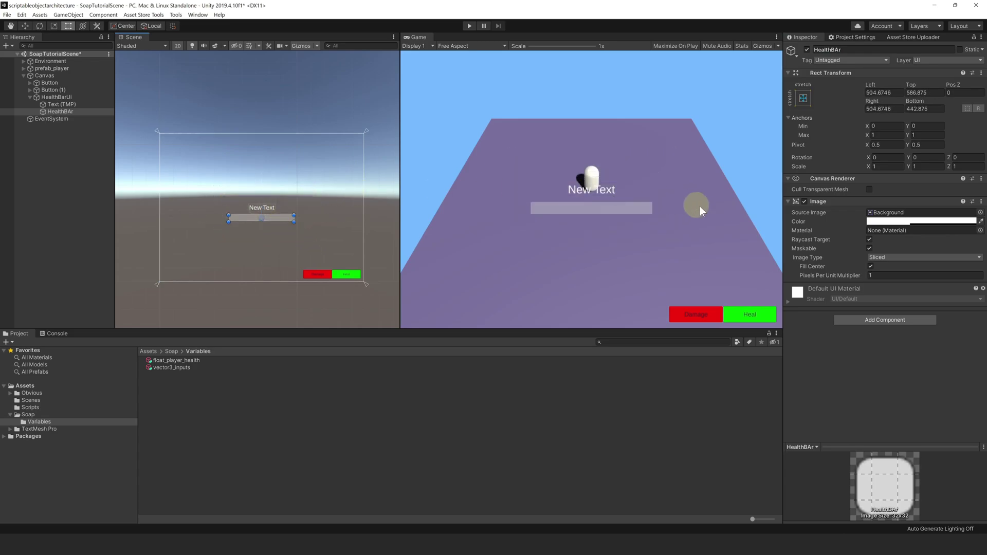
# - Add a stretched, zero-offset HealthBarSprite Image to HealthBAr and duplicate it
pyautogui.rightClick(88, 112)
pyautogui.moveTo(125, 265)
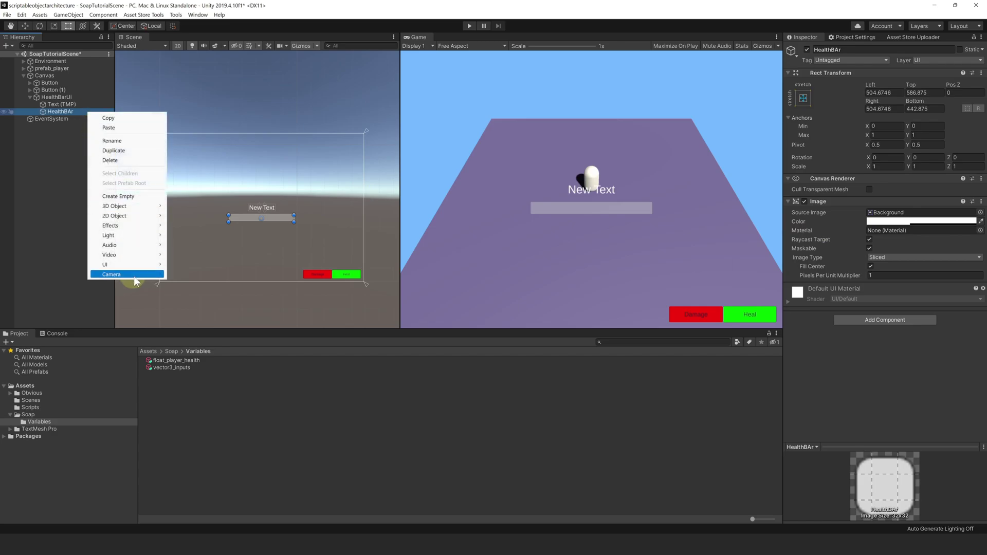
pyautogui.click(215, 284)
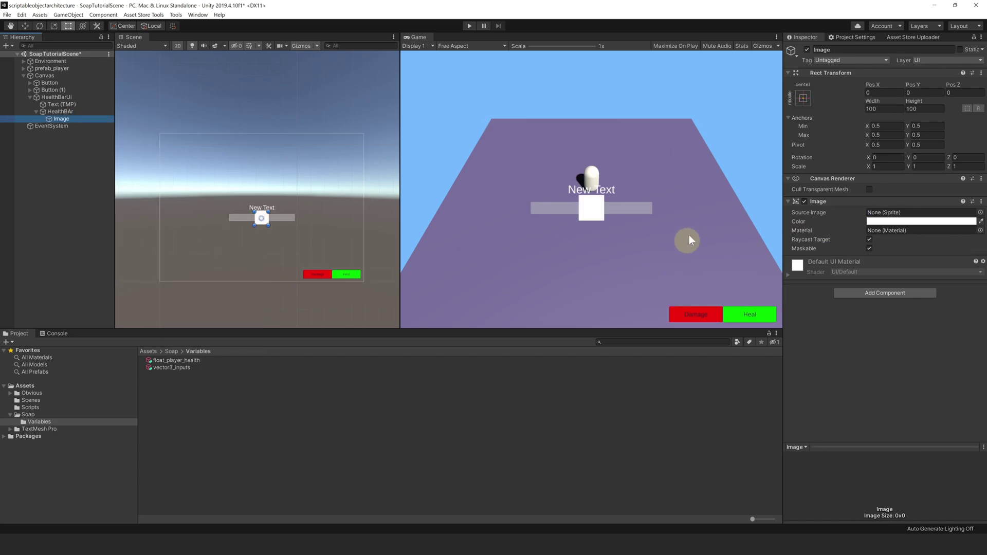
pyautogui.click(803, 101)
pyautogui.click(899, 232)
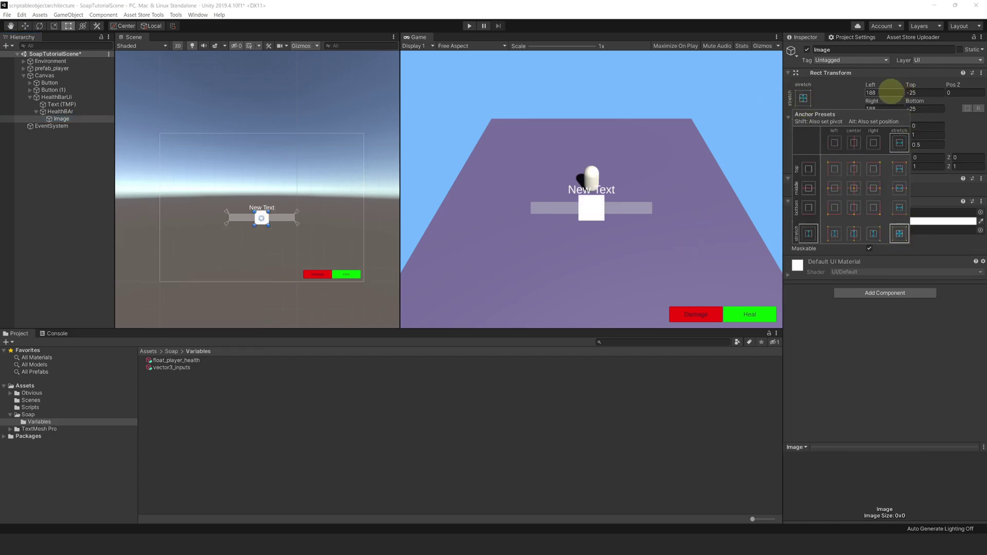
pyautogui.click(887, 93)
pyautogui.write('0\t0\t0\t0')
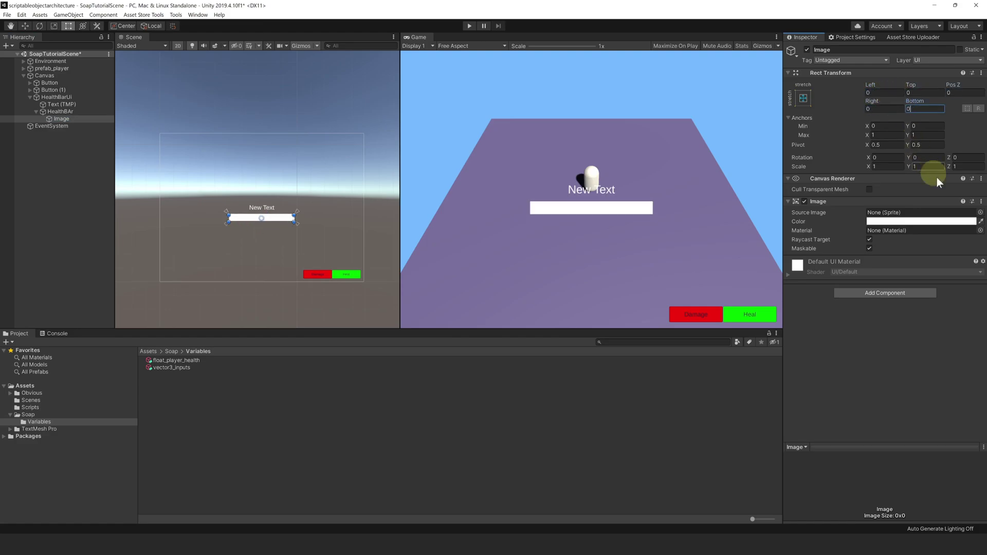
pyautogui.click(980, 213)
pyautogui.write('heal')
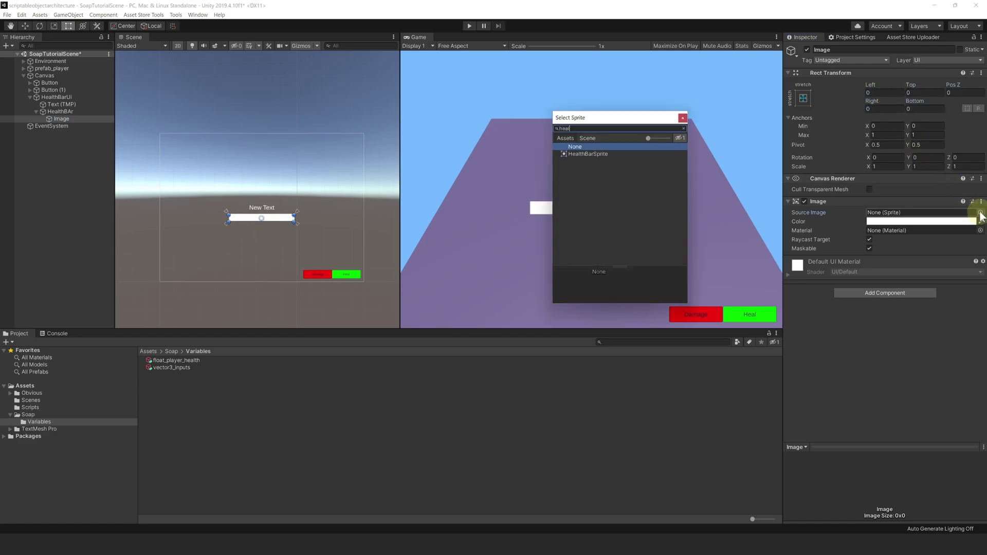
pyautogui.press('Return')
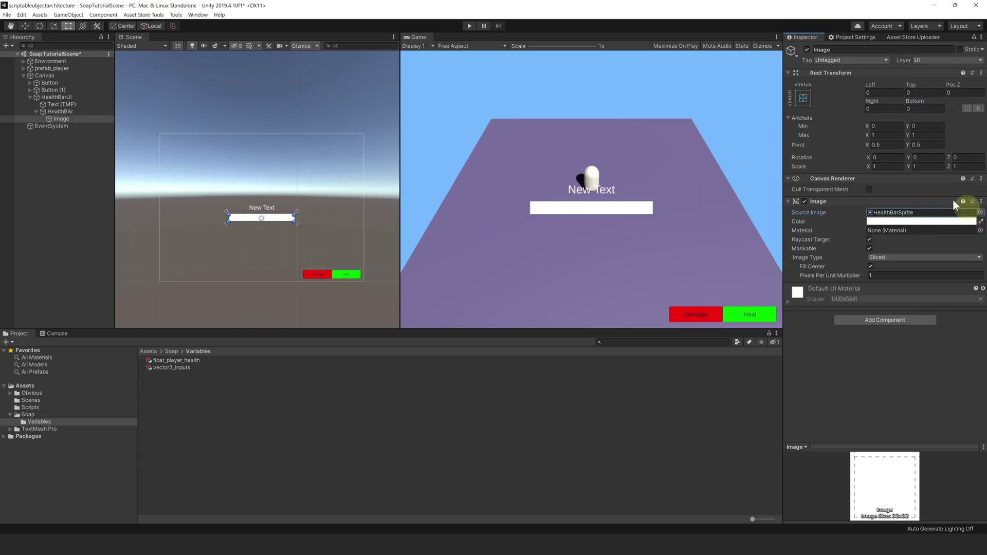
pyautogui.click(60, 119)
pyautogui.hotkey('ctrl', 'd')
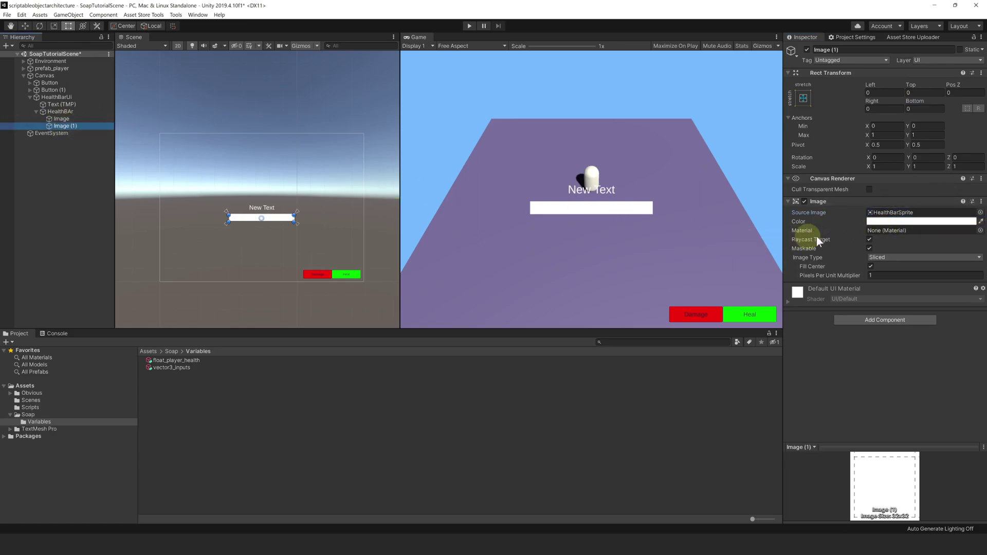
# - Make Image (1) green, Filled horizontally from the left, with fill amount about 0.83
pyautogui.click(915, 222)
pyautogui.moveTo(628, 185); pyautogui.dragTo(616, 182)
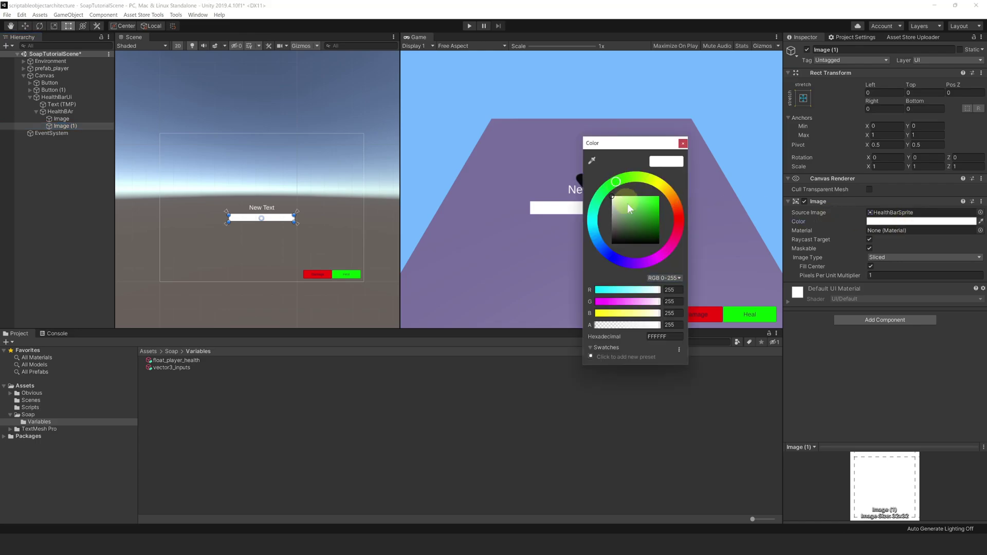
pyautogui.click(682, 144)
pyautogui.click(887, 256)
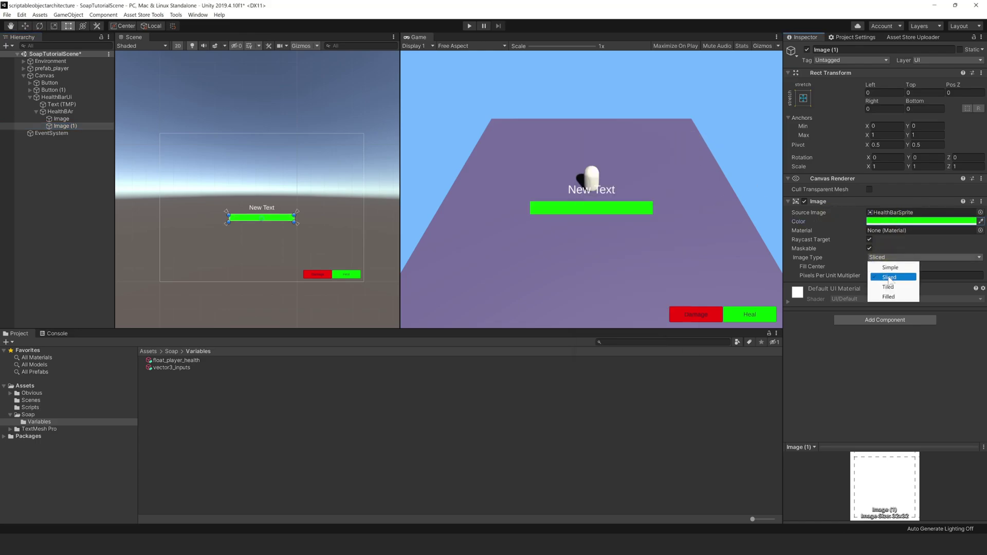
pyautogui.click(889, 297)
pyautogui.click(883, 267)
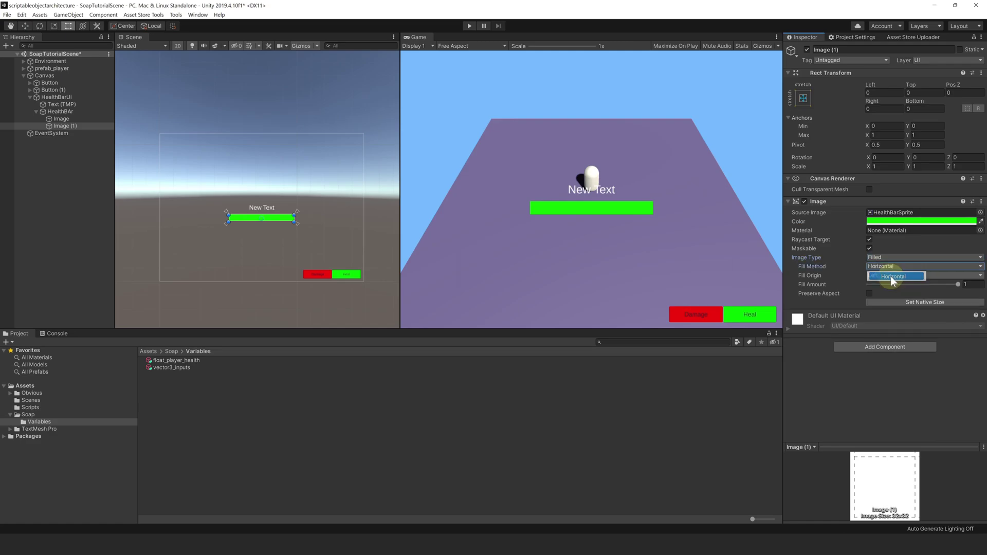
pyautogui.moveTo(958, 286)
pyautogui.mouseDown()
pyautogui.moveTo(880, 288)
pyautogui.moveTo(942, 288)
pyautogui.mouseUp()
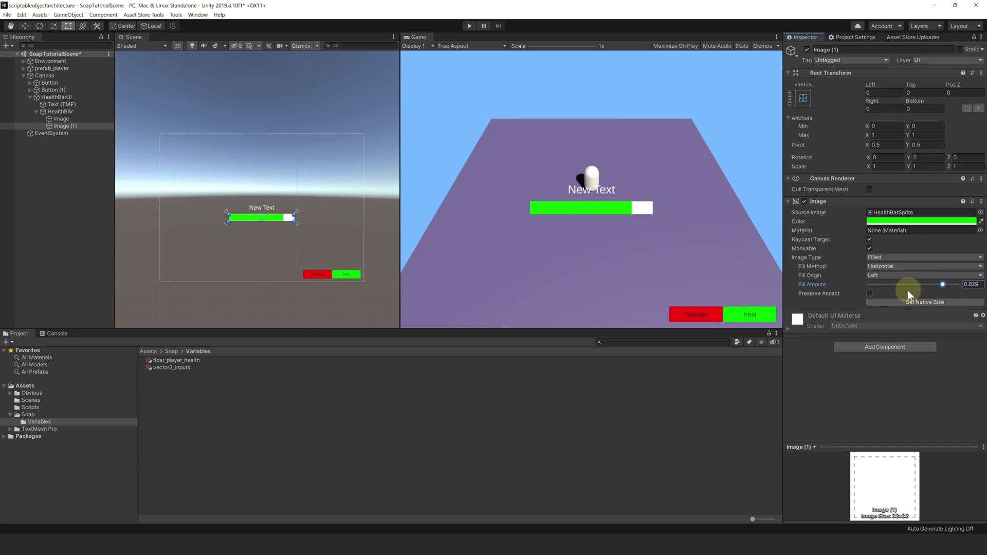
# - Add BindFillingImage to Image (1) bound to float_player_health, with local max value 100
pyautogui.click(884, 350)
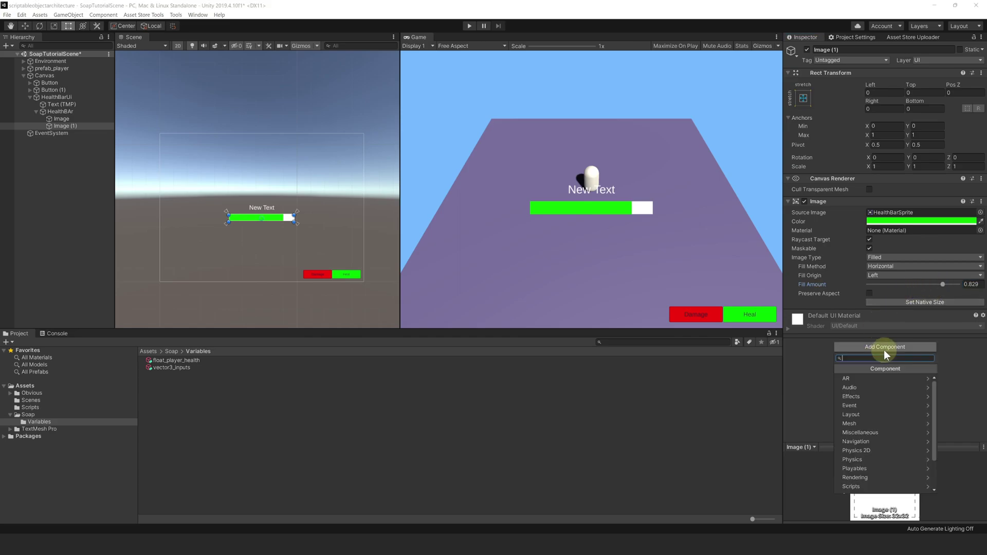
pyautogui.write('bindf')
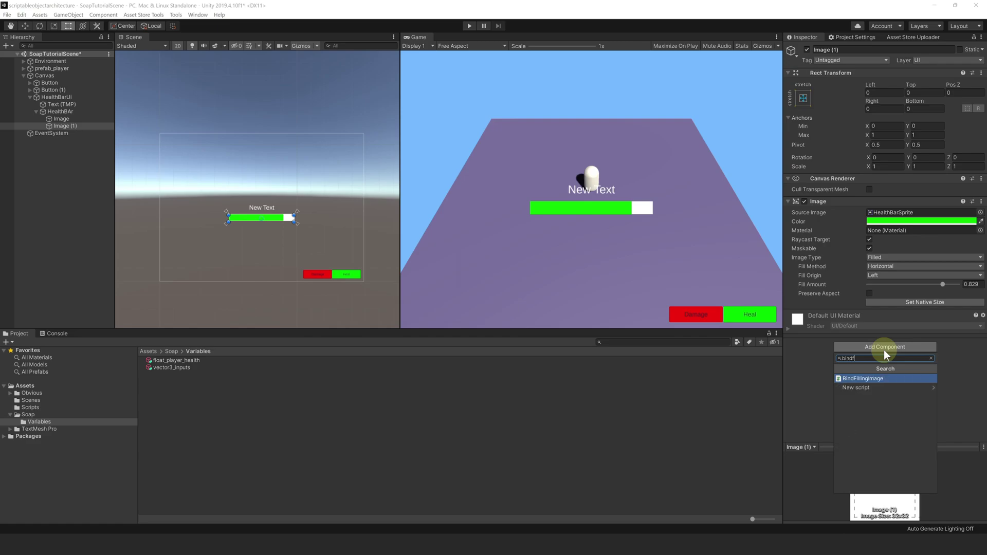
pyautogui.press('Return')
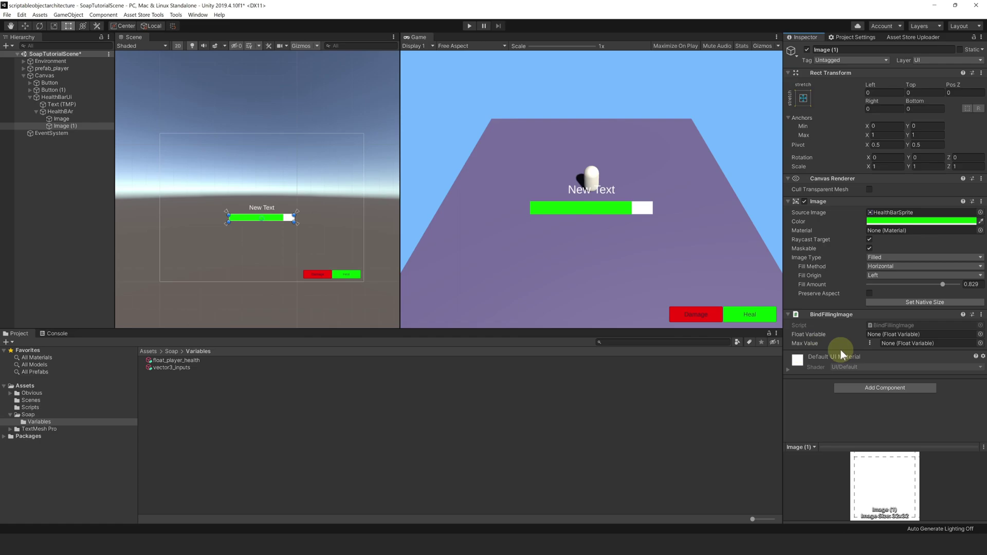
pyautogui.moveTo(154, 360)
pyautogui.mouseDown()
pyautogui.moveTo(878, 324)
pyautogui.moveTo(894, 333)
pyautogui.mouseUp()
pyautogui.click(870, 342)
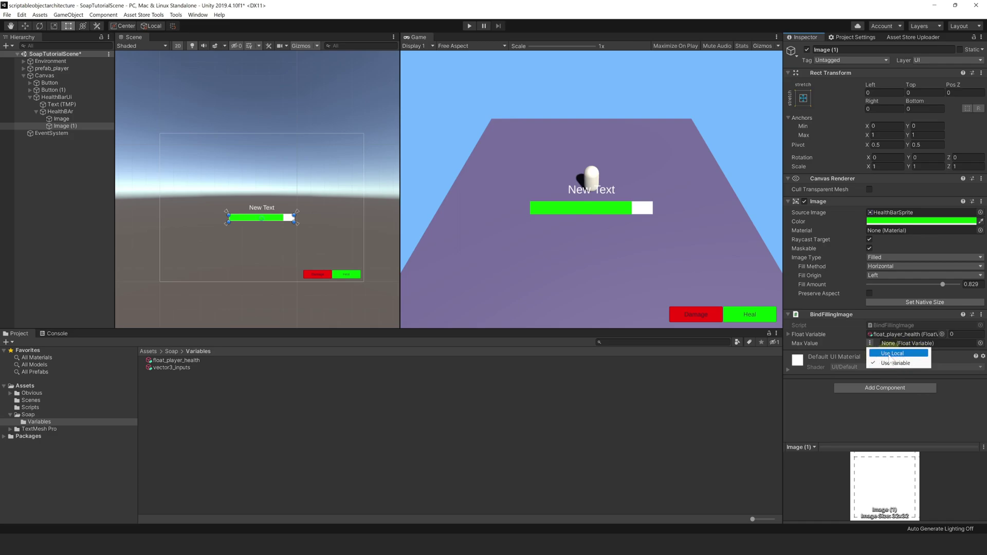
pyautogui.click(891, 353)
pyautogui.write('100')
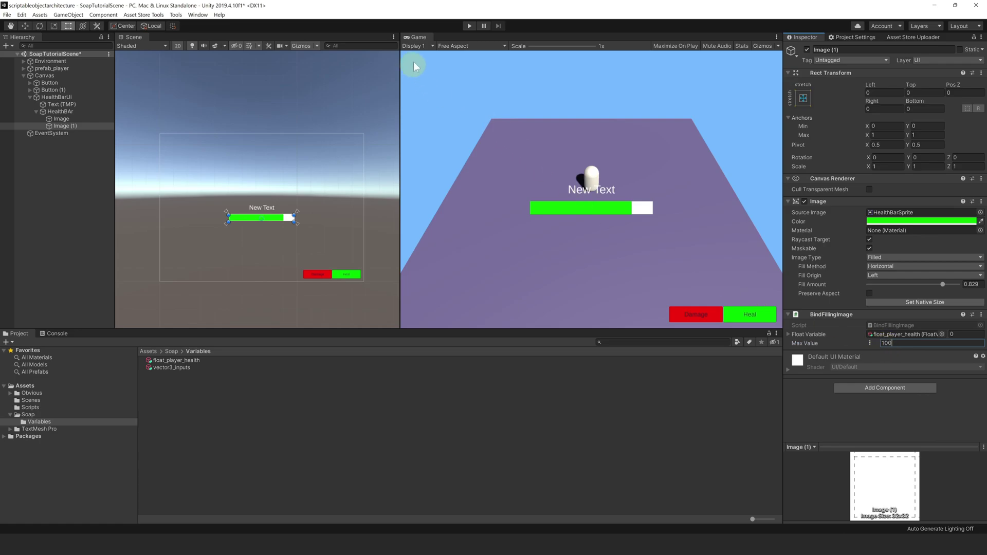
pyautogui.click(469, 25)
pyautogui.click(749, 315)
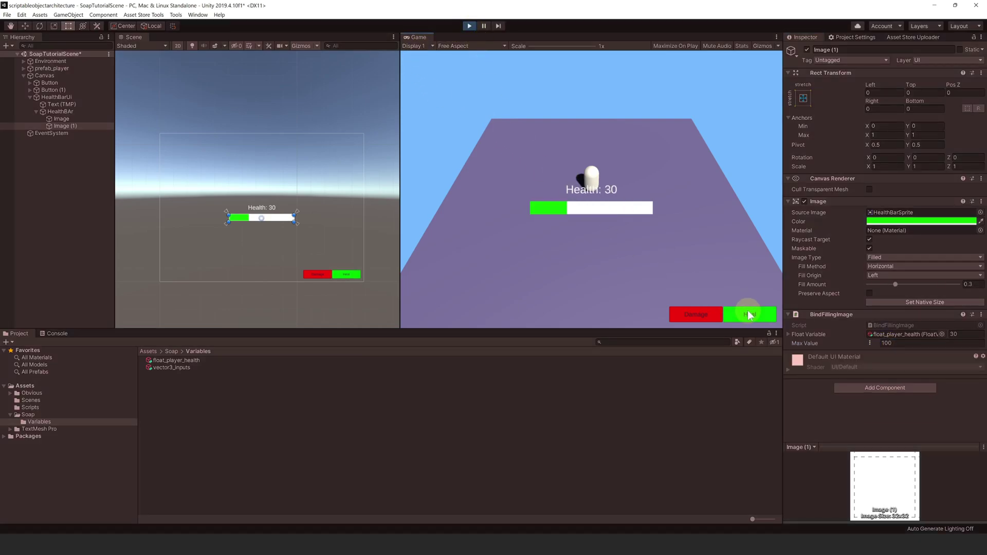
pyautogui.click(748, 315)
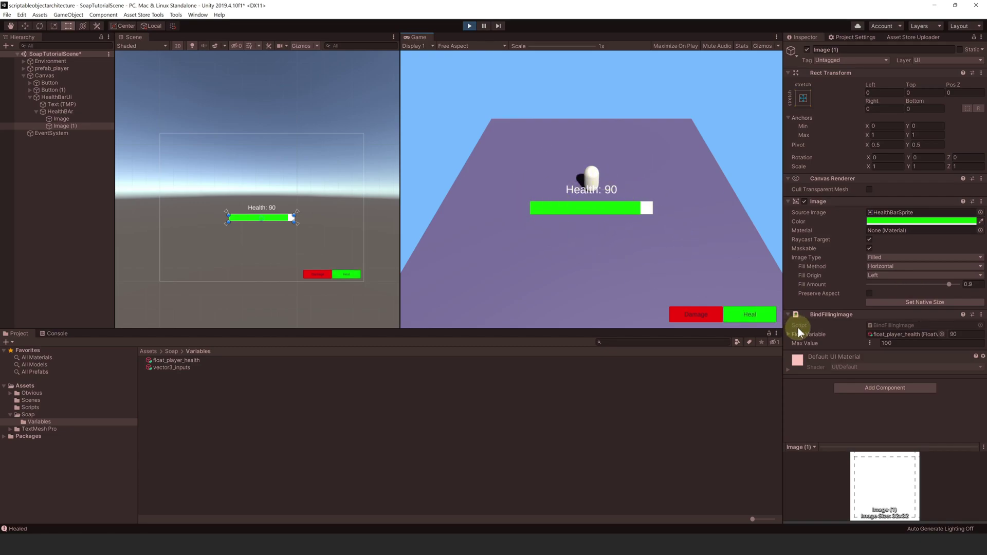
pyautogui.hotkey('ctrl', 'p')
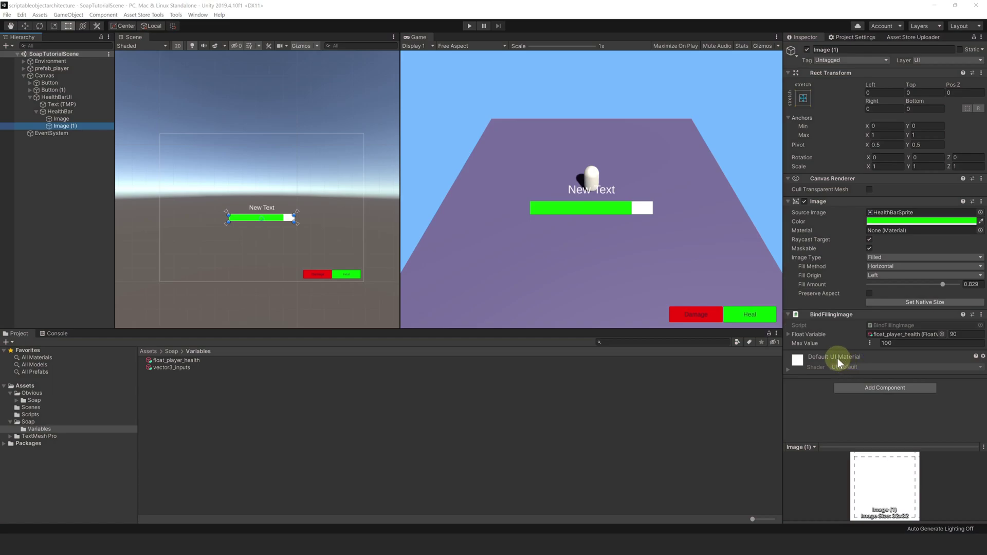
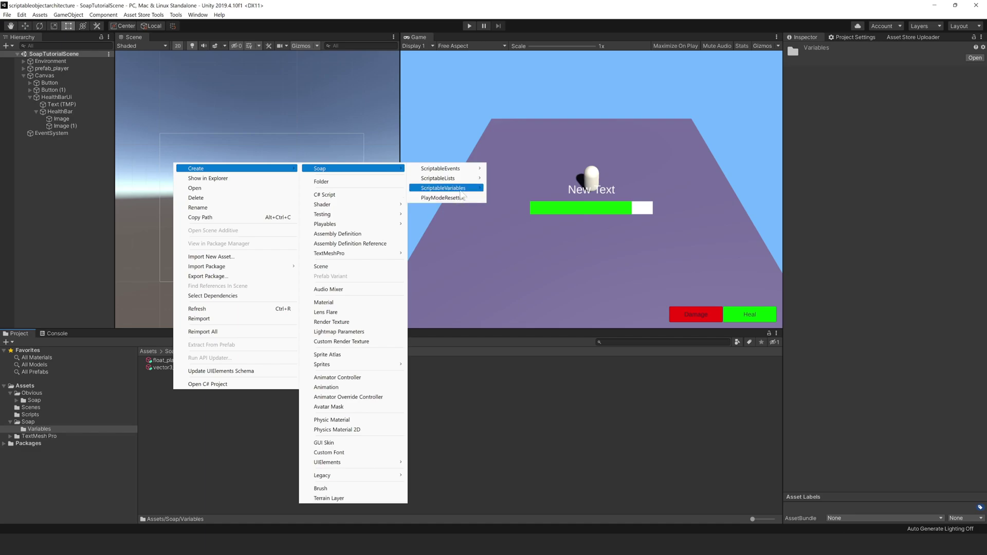
# - Create a float ScriptableVariable named float_player_maxHealth in Variables with Initial Value 100
pyautogui.moveTo(443, 188)
pyautogui.click(514, 210)
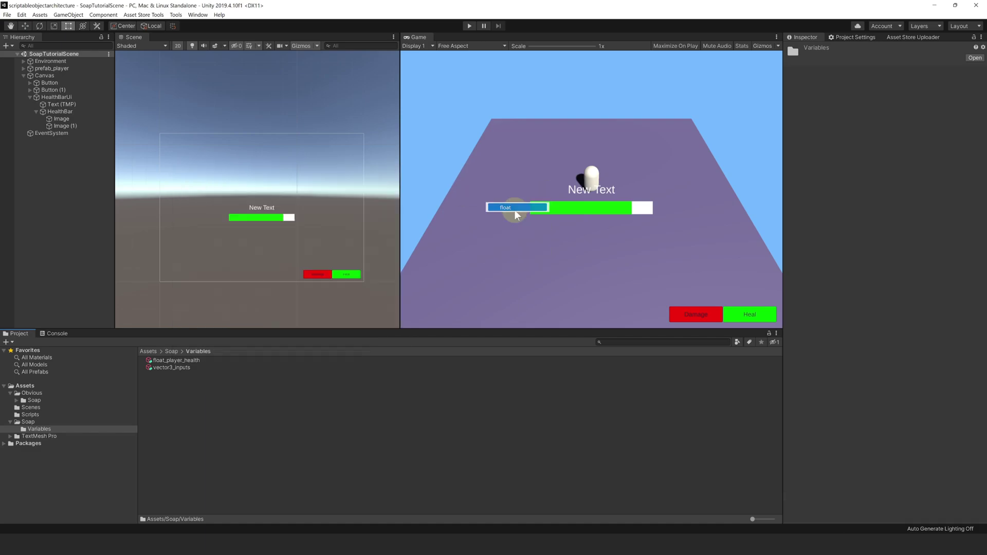
pyautogui.write('float_pl')
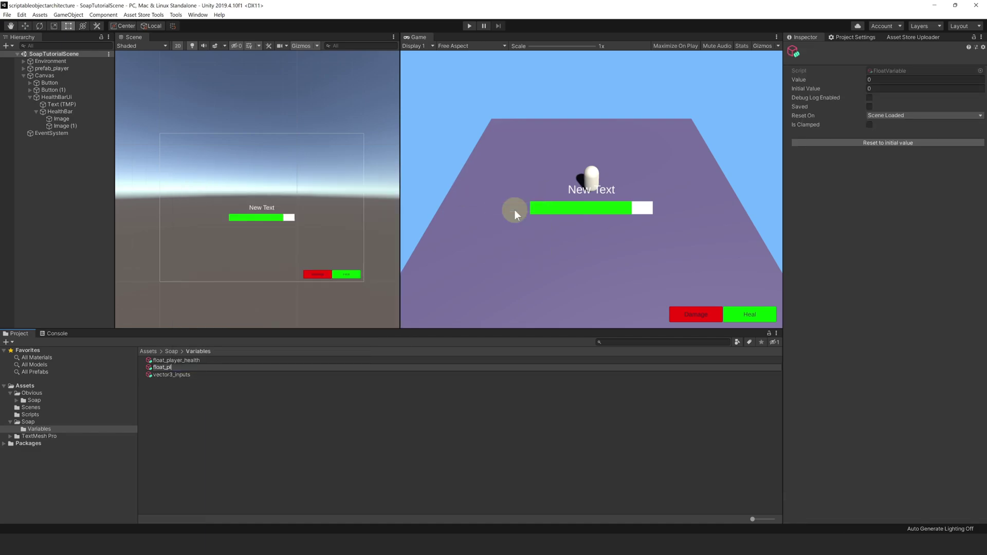
pyautogui.write('ayer_maxHealth')
pyautogui.press('Return')
pyautogui.click(874, 90)
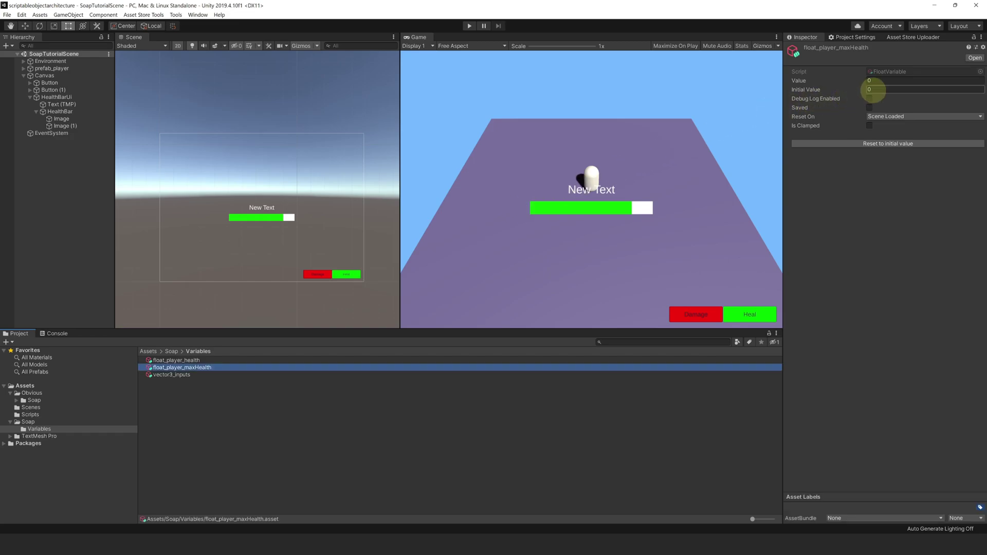
pyautogui.write('100')
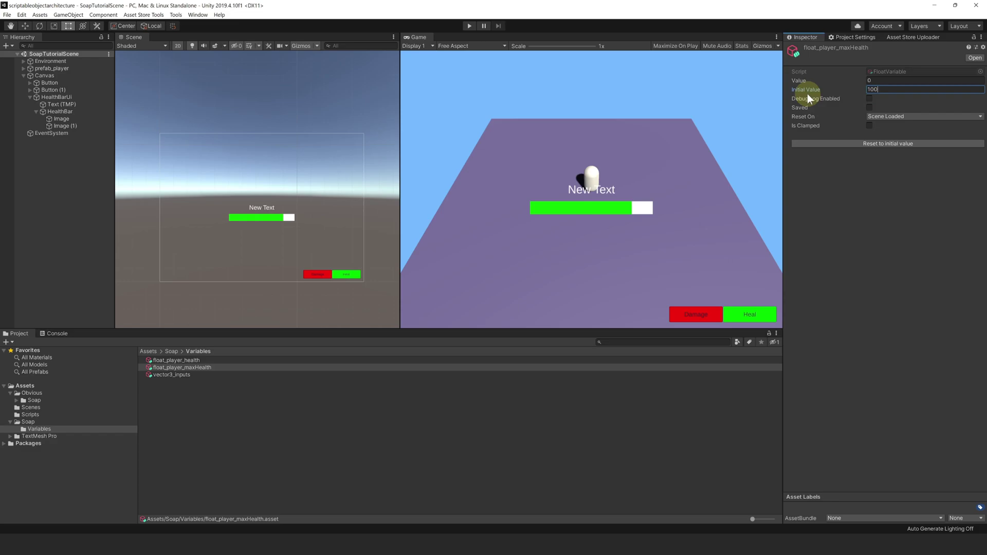
# - Bind the Max Value of Image (1)'s BindFillingImage to the float_player_maxHealth variable
pyautogui.click(84, 125)
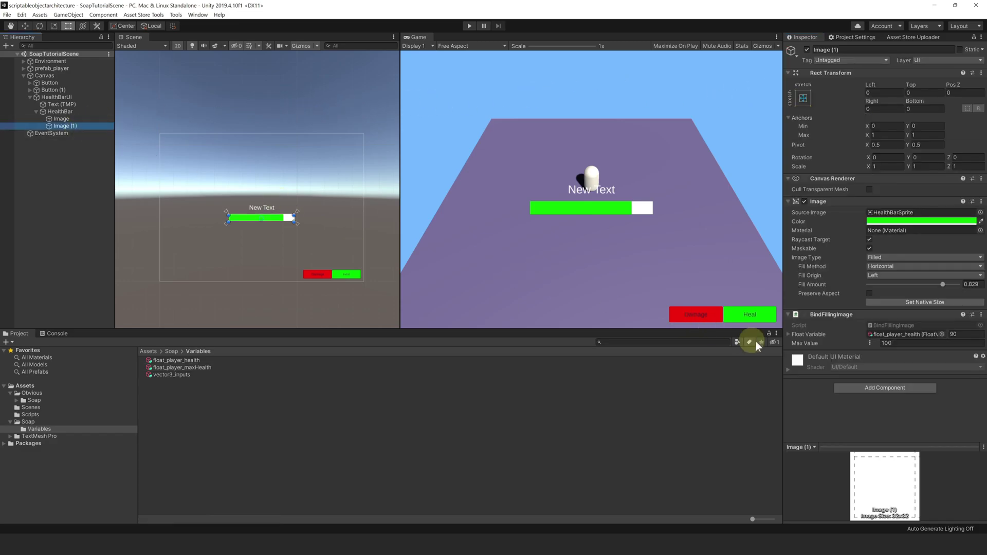
pyautogui.click(871, 343)
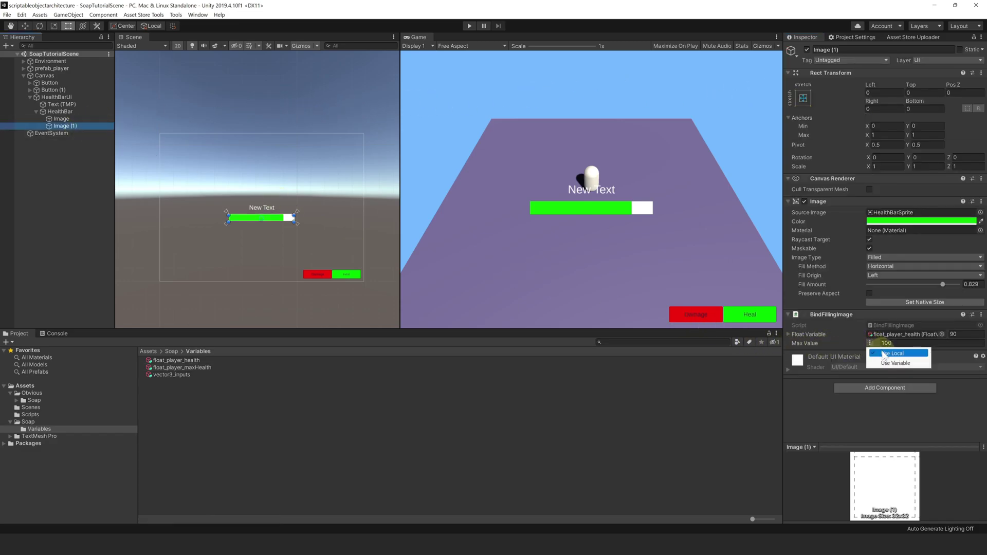
pyautogui.click(888, 361)
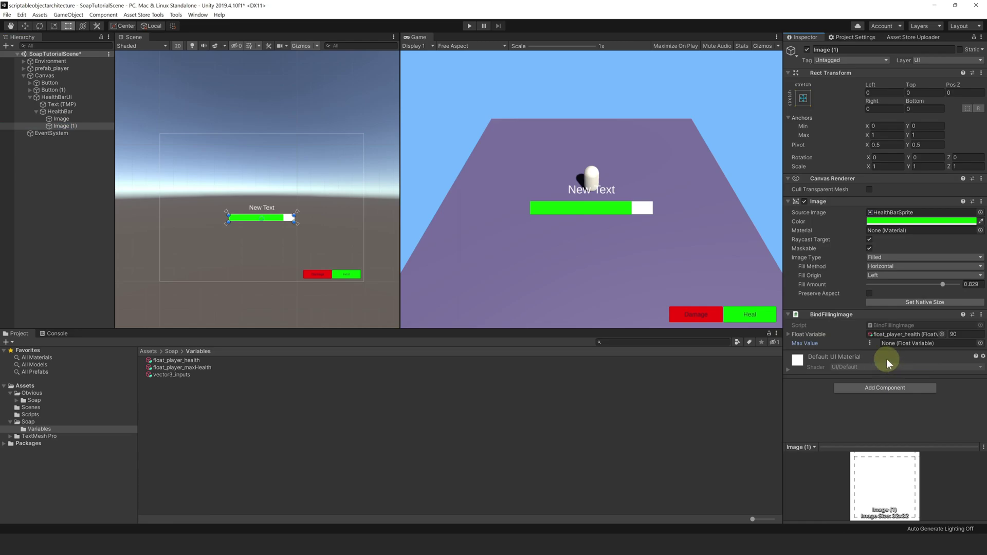
pyautogui.moveTo(203, 368); pyautogui.dragTo(898, 344)
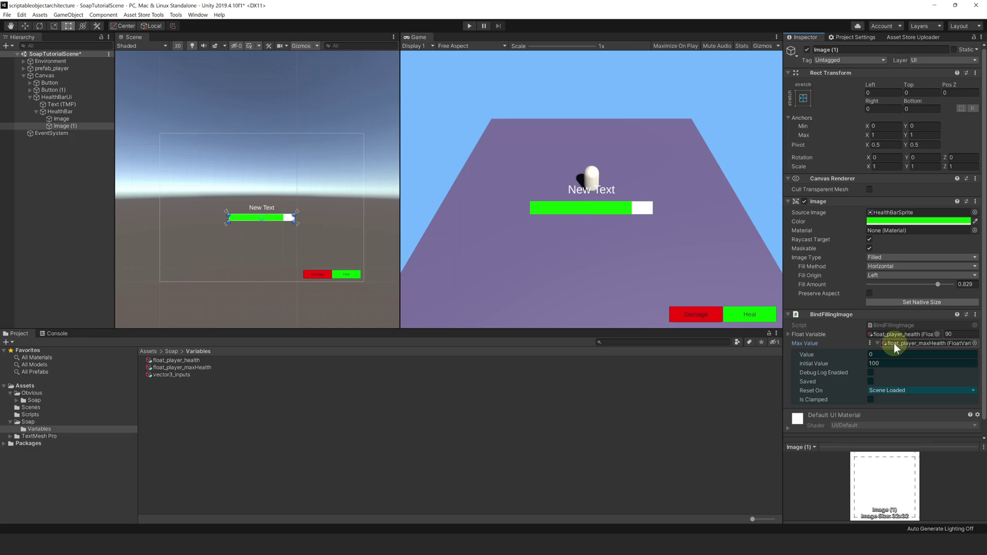
pyautogui.click(879, 342)
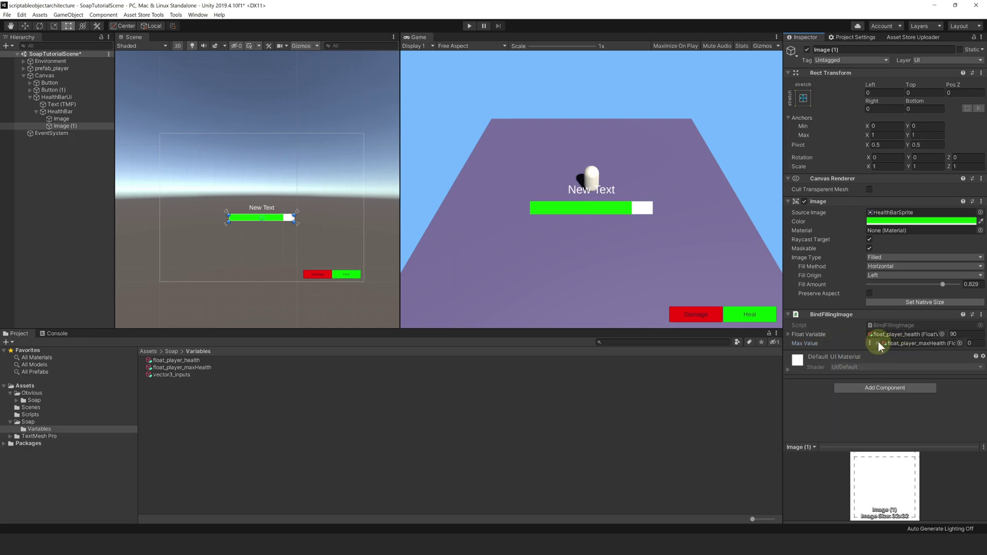
# - Play-test healing the player twice so health rises to 90 and the bar fills
pyautogui.click(469, 27)
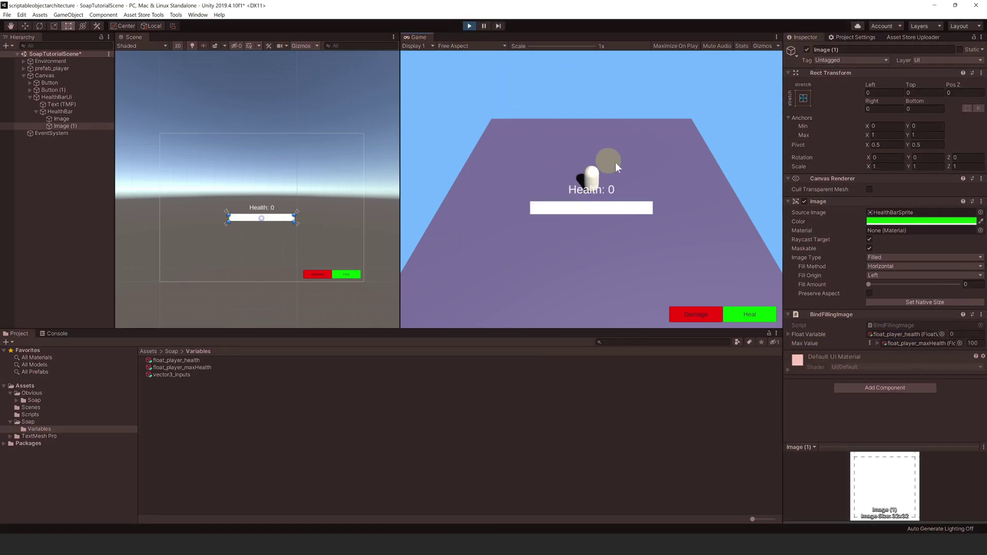
pyautogui.click(739, 314)
pyautogui.click(739, 314)
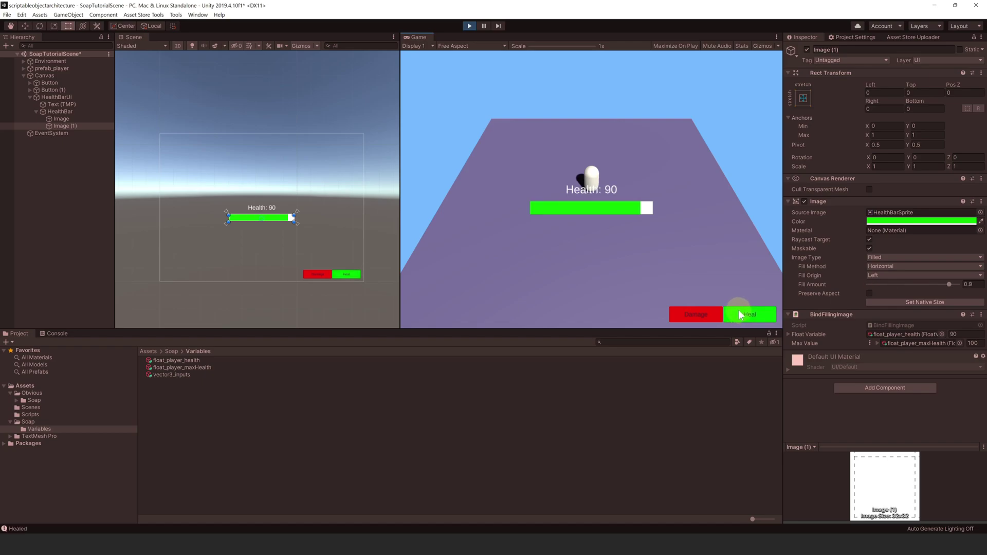
pyautogui.hotkey('ctrl', 'p')
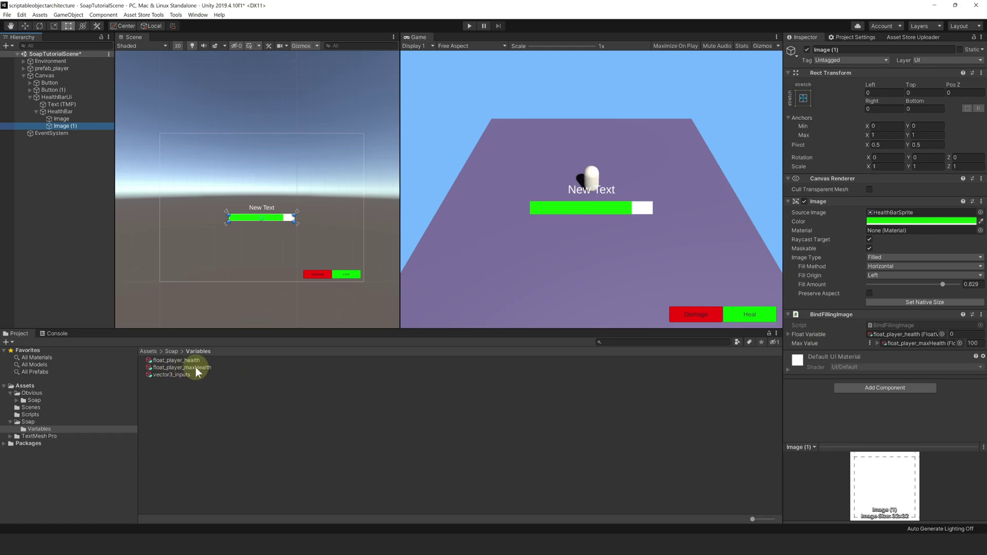
# - Open the player's PlayerHealth.cs and add a serialized _maxHealth FloatVariable field
pyautogui.click(71, 68)
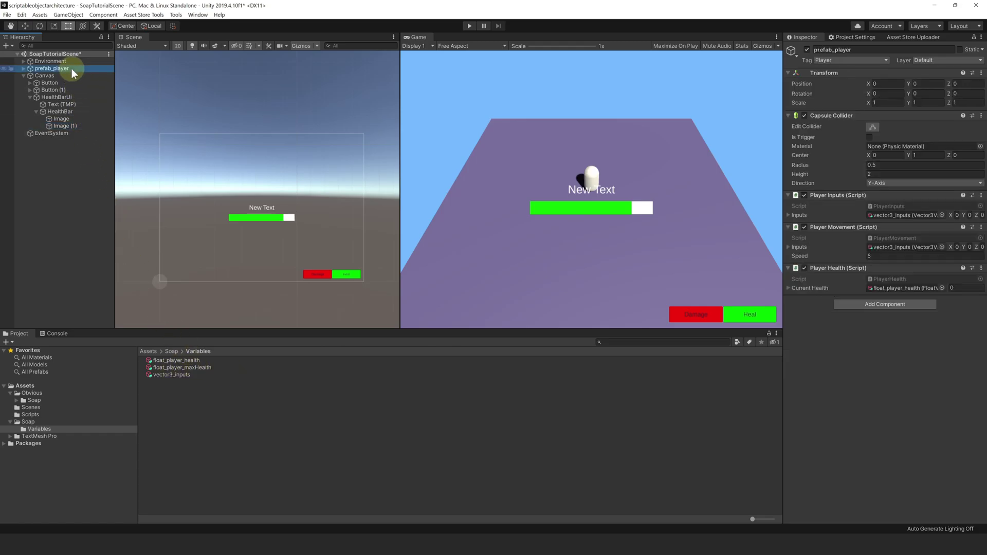
pyautogui.doubleClick(889, 279)
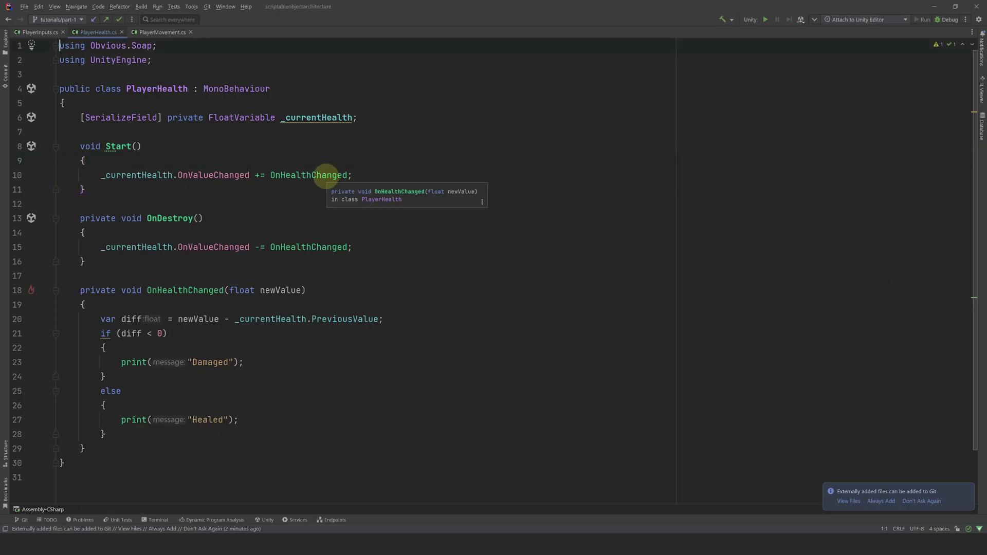
pyautogui.click(358, 117)
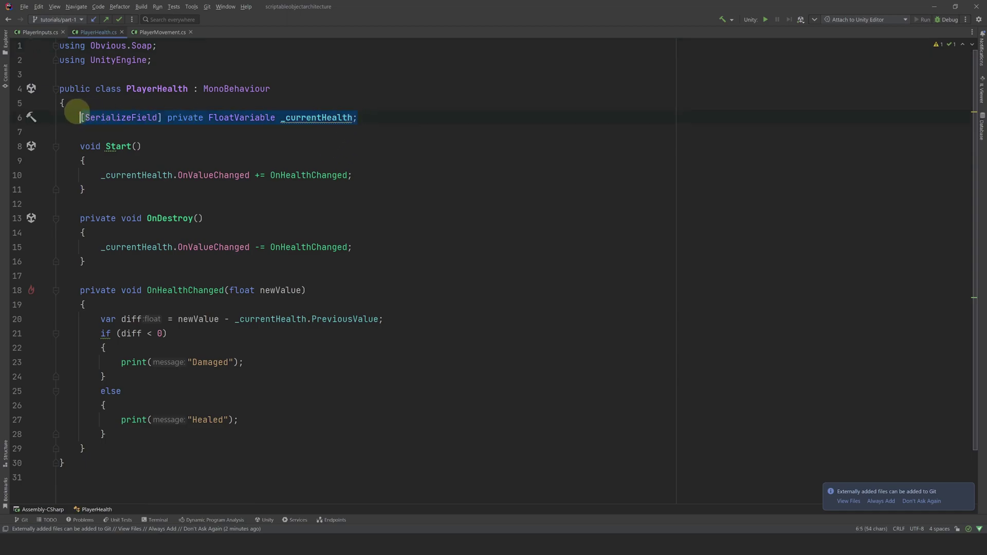
pyautogui.press('Return')
pyautogui.write('[SerializeField] private FloatVariable _currentHealth;')
pyautogui.doubleClick(316, 132)
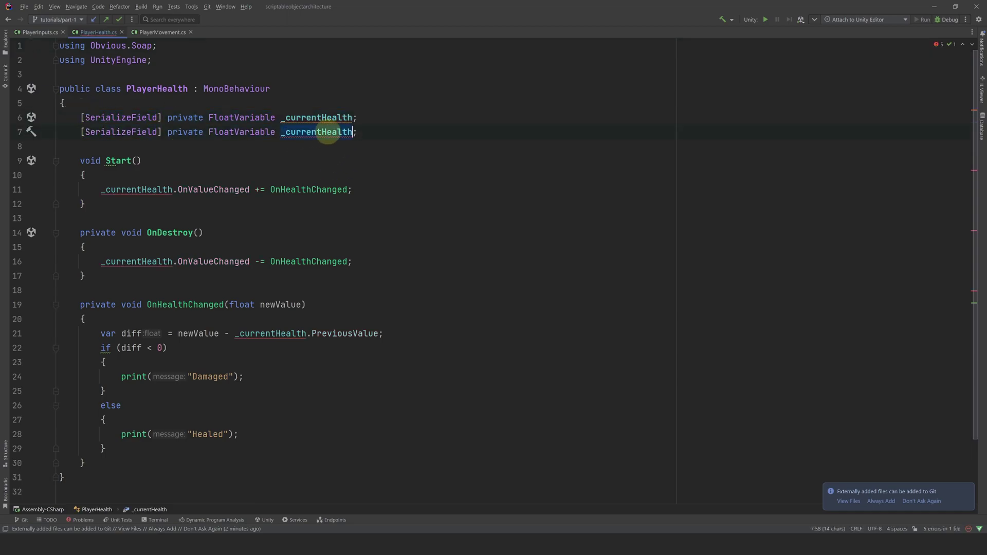
pyautogui.write('_maxHealth')
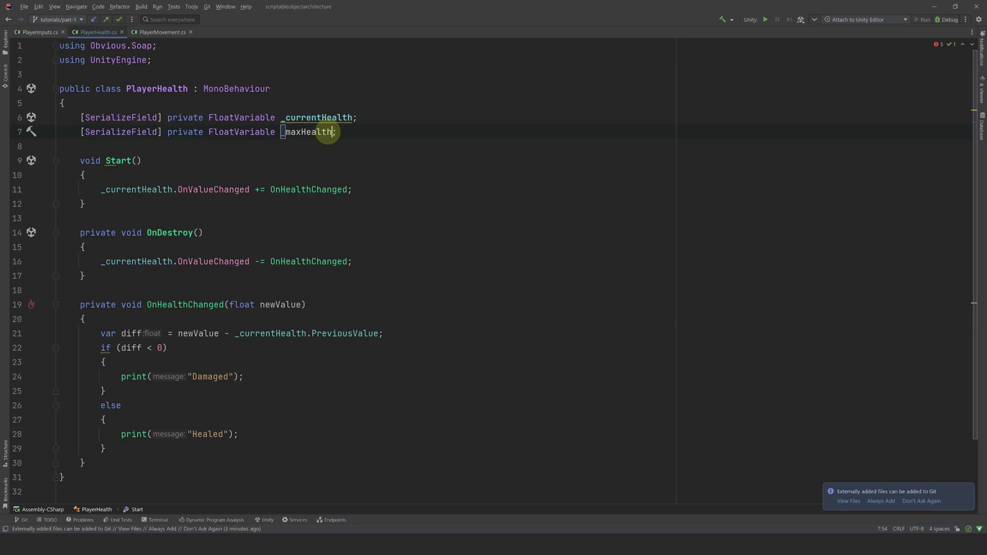
# - Add _currentHealth.Value = _maxHealth; at the start of Start(), then return to Unity
pyautogui.click(241, 175)
pyautogui.press('Return')
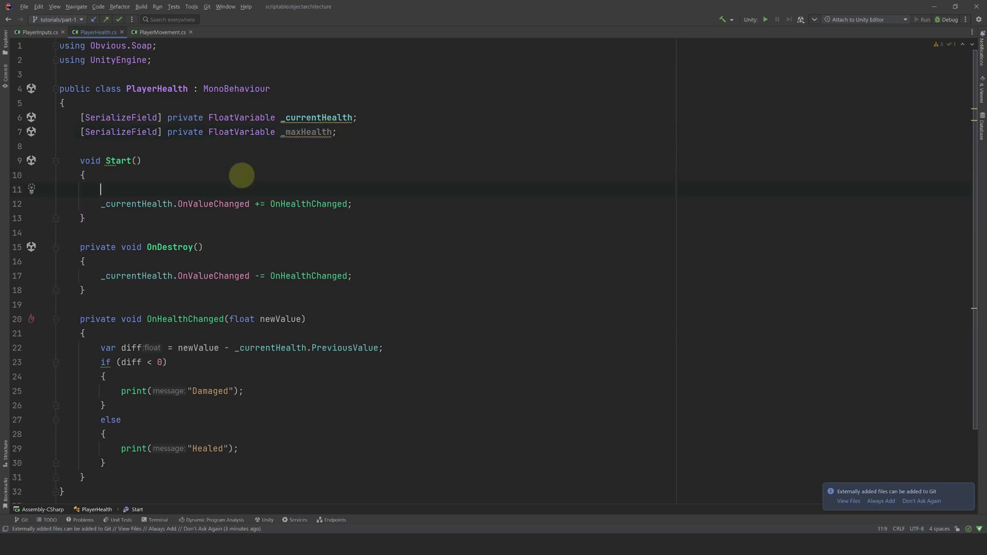
pyautogui.write('_cur')
pyautogui.press('Return')
pyautogui.write('.v')
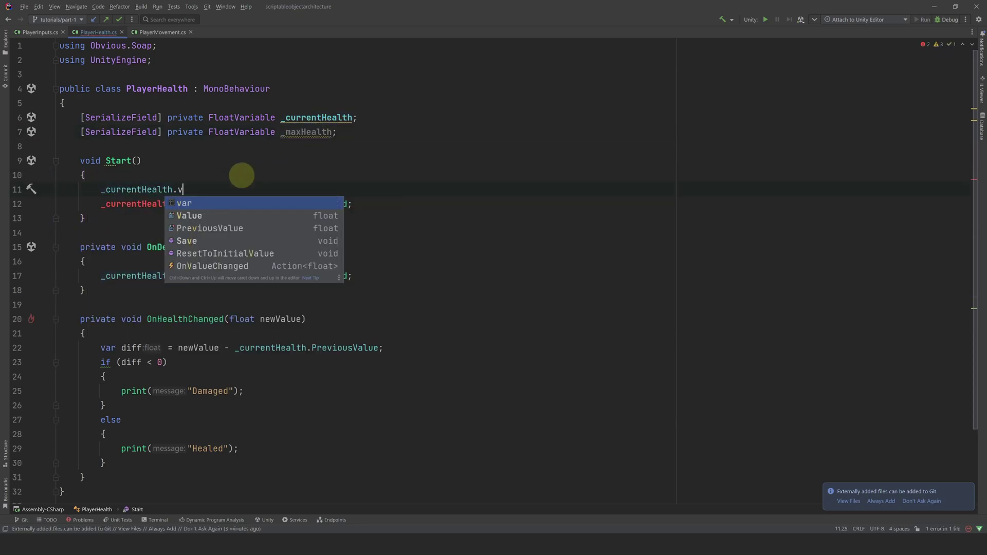
pyautogui.press('Return')
pyautogui.write('= _ma')
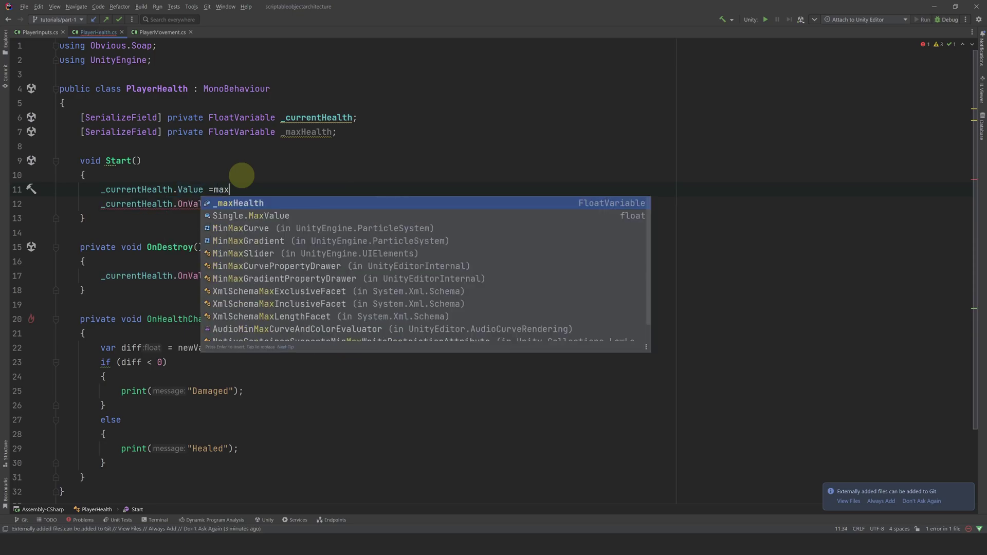
pyautogui.press('Return')
pyautogui.write(';')
pyautogui.hotkey('alt', 'Tab')
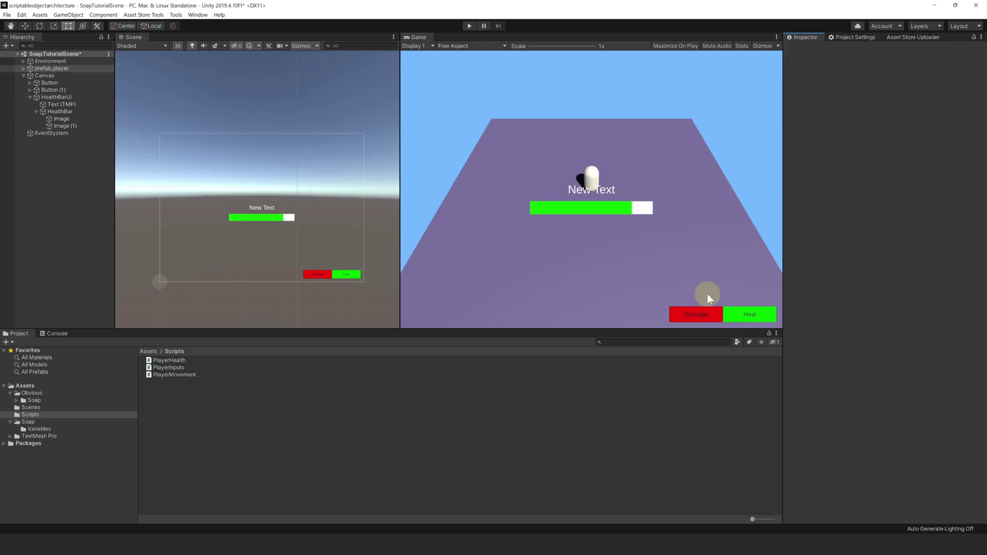
# - Assign float_player_maxHealth to prefab_player's Max Health, then play-test damage dropping health from 100 to 40
pyautogui.click(39, 429)
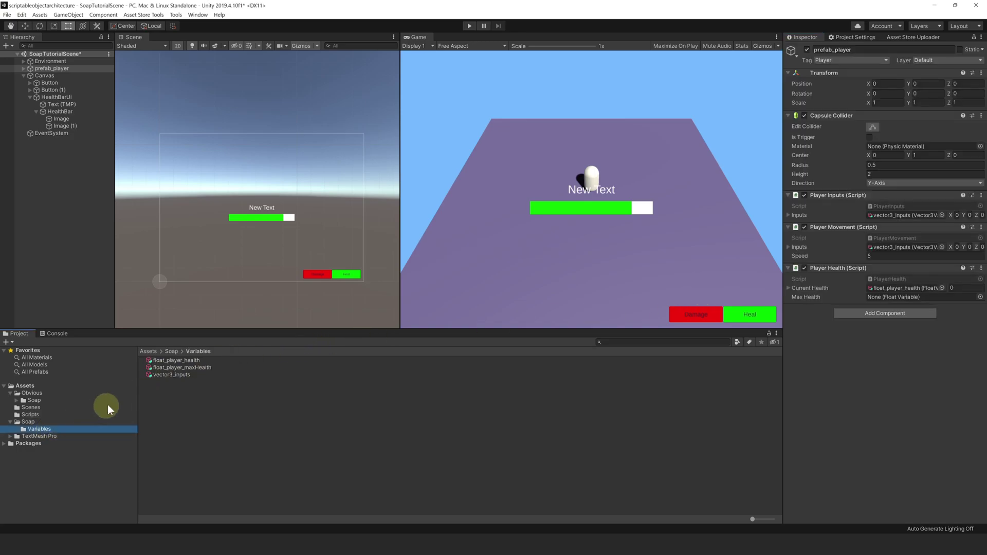
pyautogui.moveTo(182, 369); pyautogui.dragTo(902, 298)
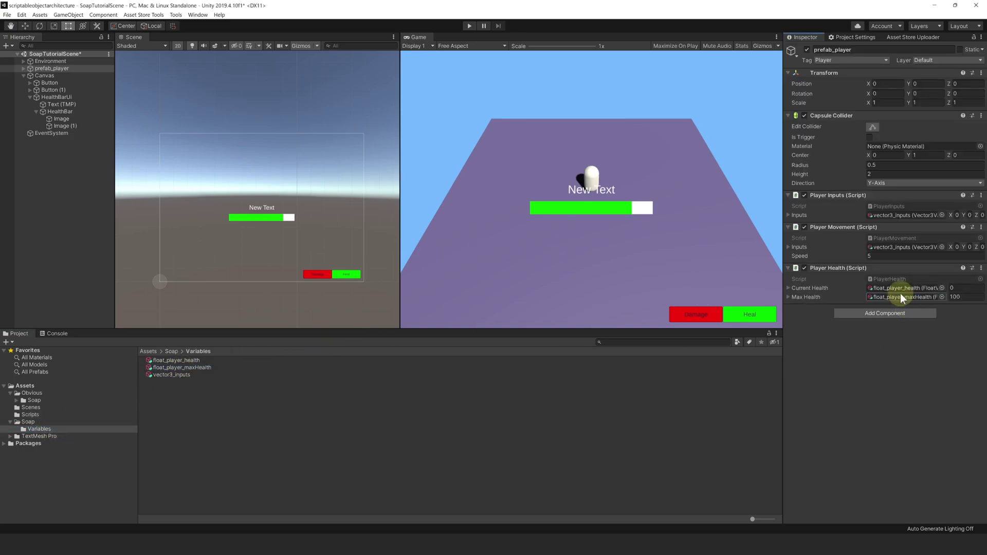
pyautogui.click(469, 25)
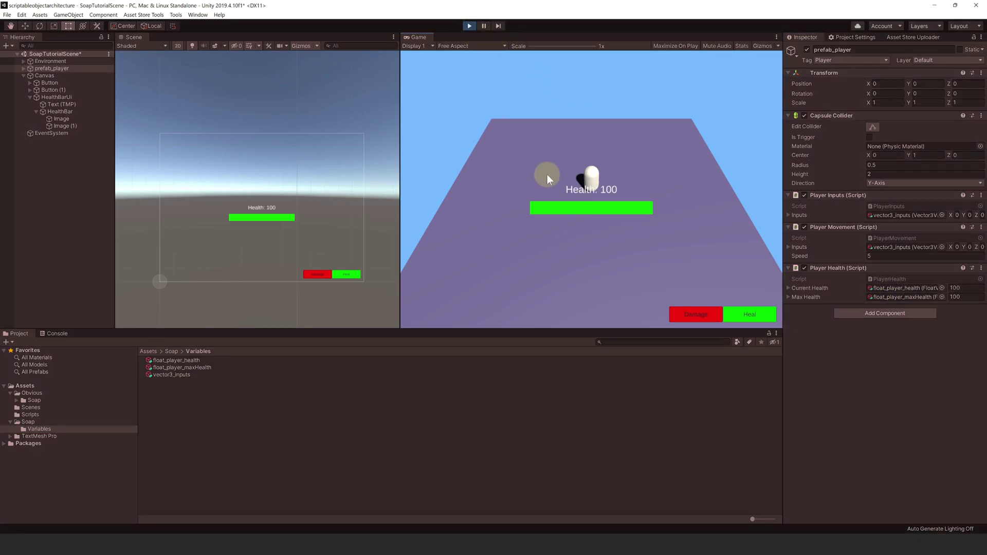
pyautogui.click(696, 314)
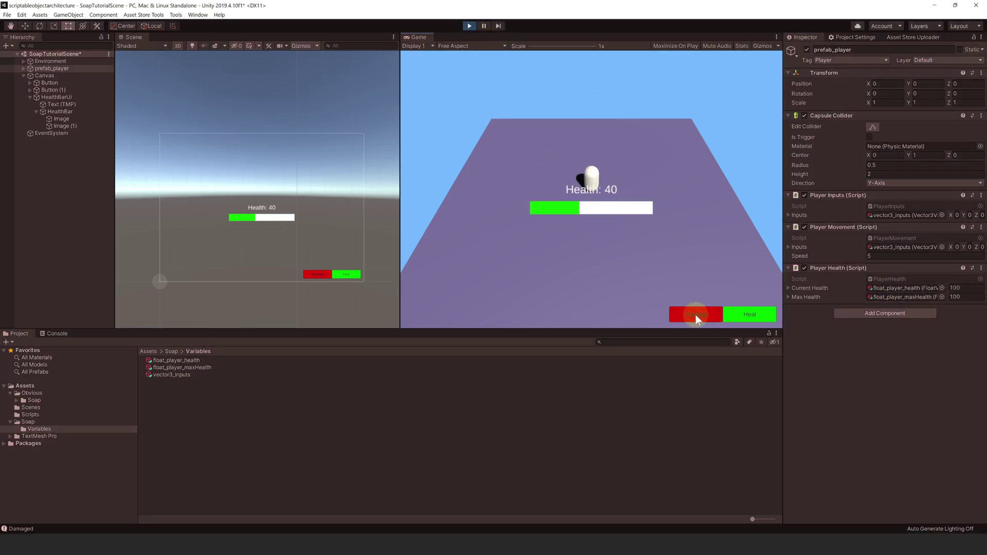
# - Stop play mode and change float_player_maxHealth's Initial Value to 1000
pyautogui.click(471, 26)
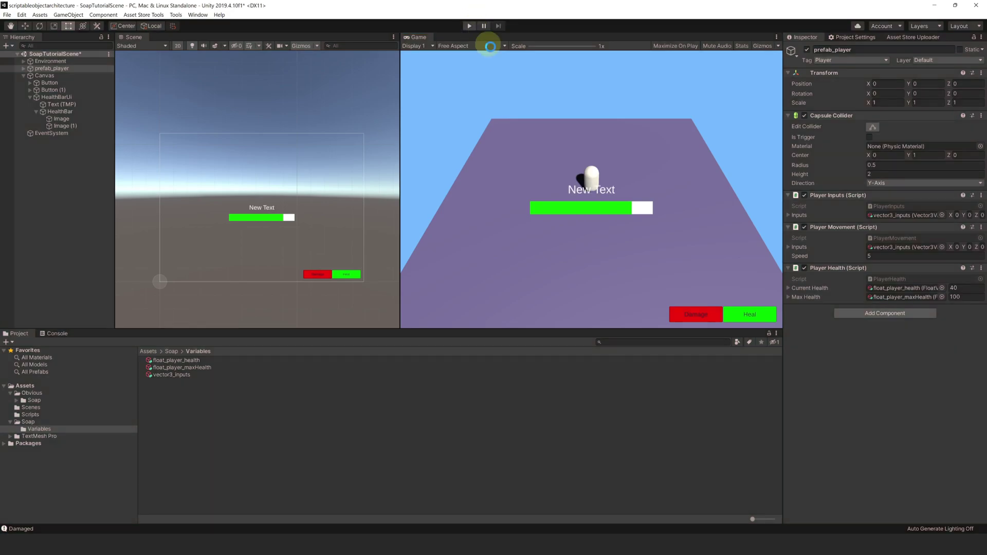
pyautogui.click(207, 370)
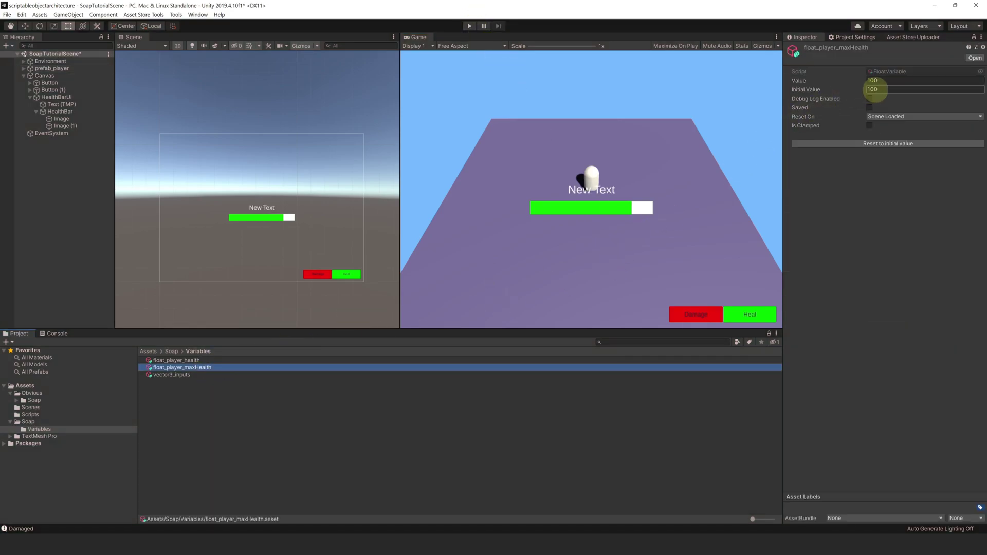
pyautogui.click(880, 90)
pyautogui.write('0')
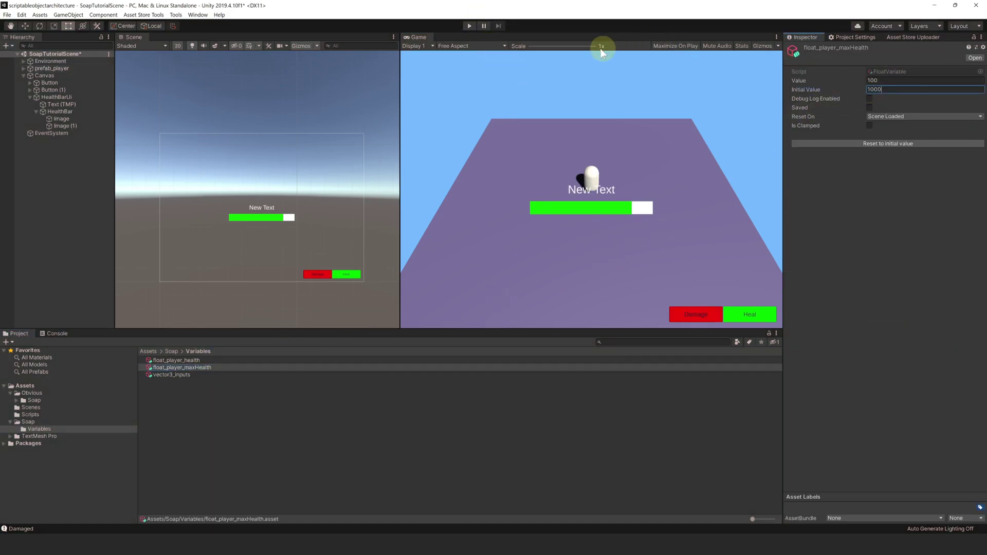
# - Play-test damage and heal: health goes from 1000 to 820 to 850, then stop
pyautogui.click(470, 25)
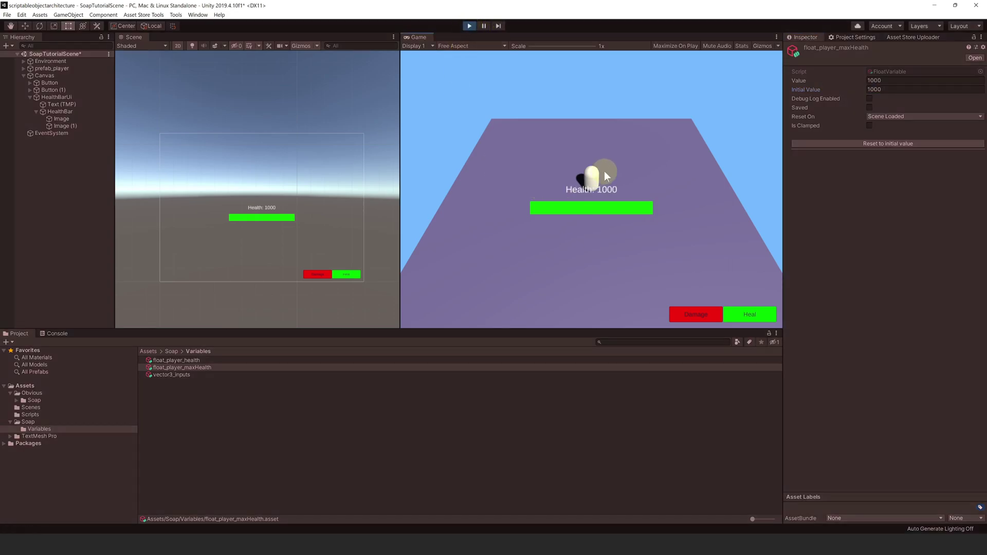
pyautogui.click(696, 314)
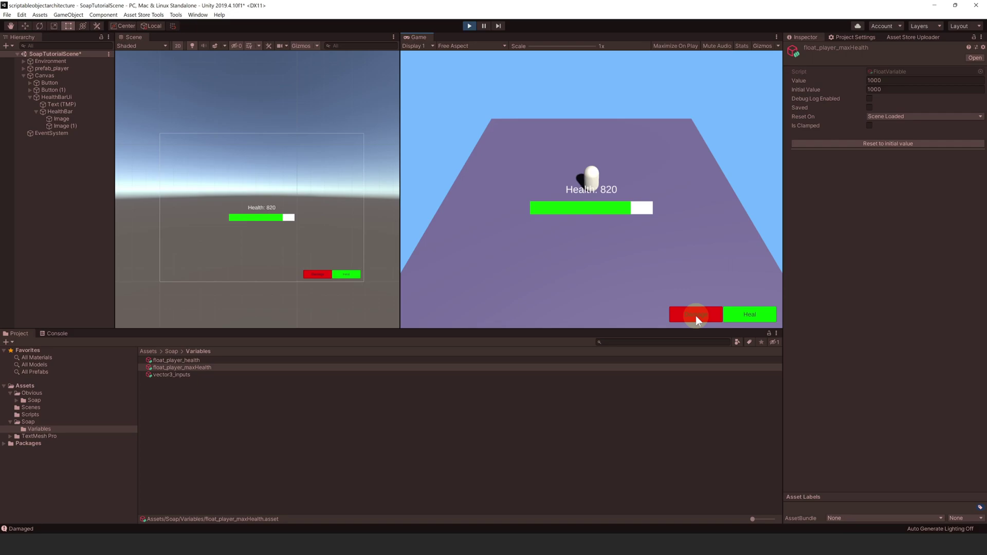
pyautogui.click(750, 315)
pyautogui.hotkey('ctrl', 'p')
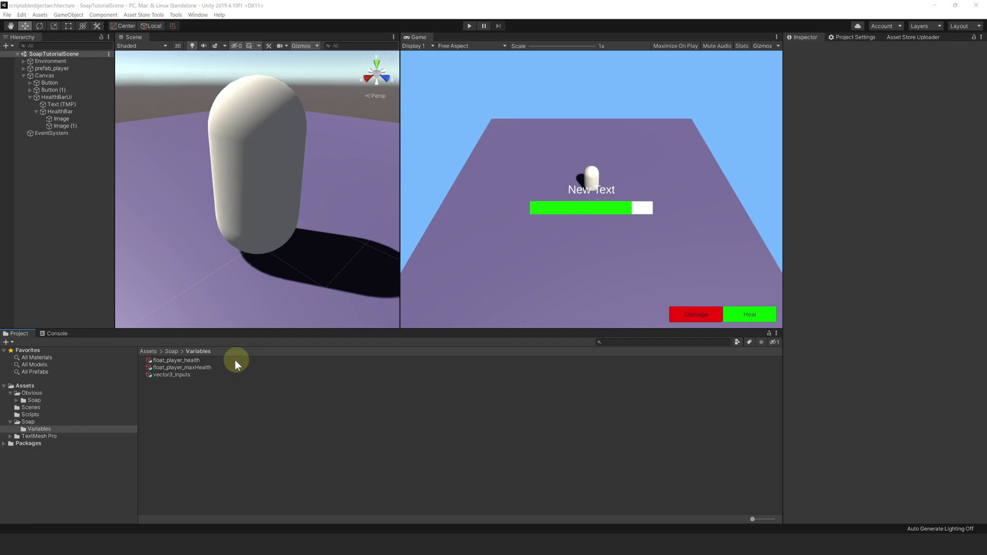
# - In play mode, locate float_player_health's listeners: Image (1), Text (TMP) and prefab_player
pyautogui.click(468, 26)
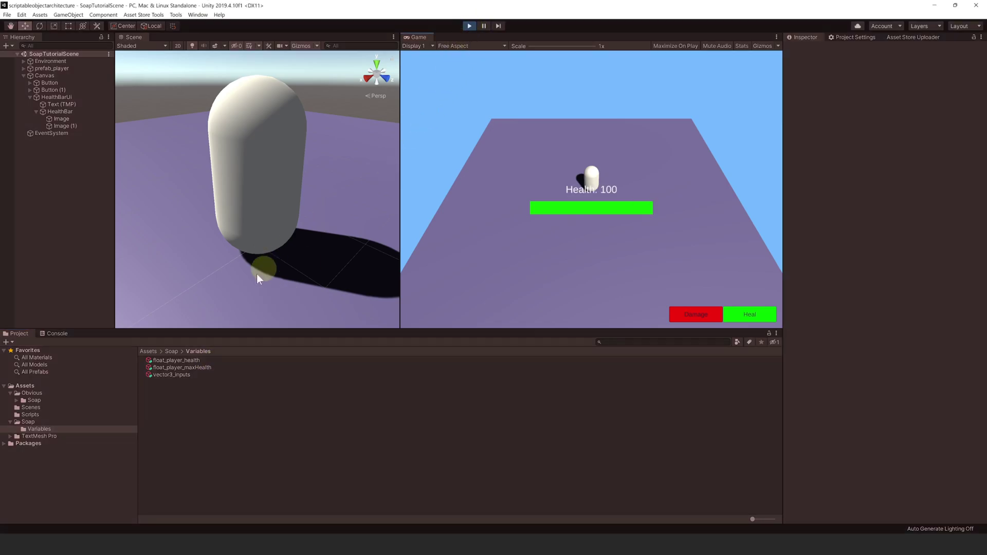
pyautogui.click(184, 362)
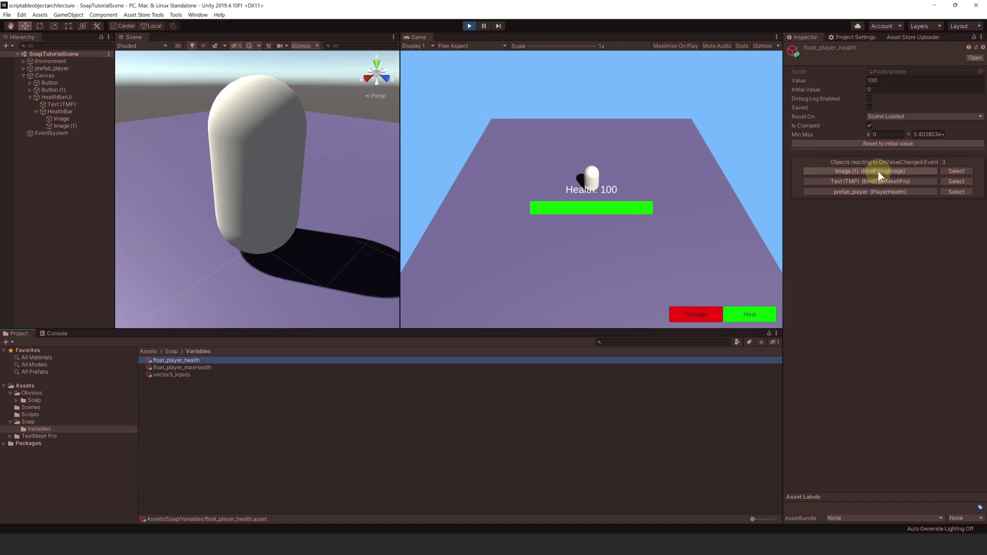
pyautogui.click(860, 170)
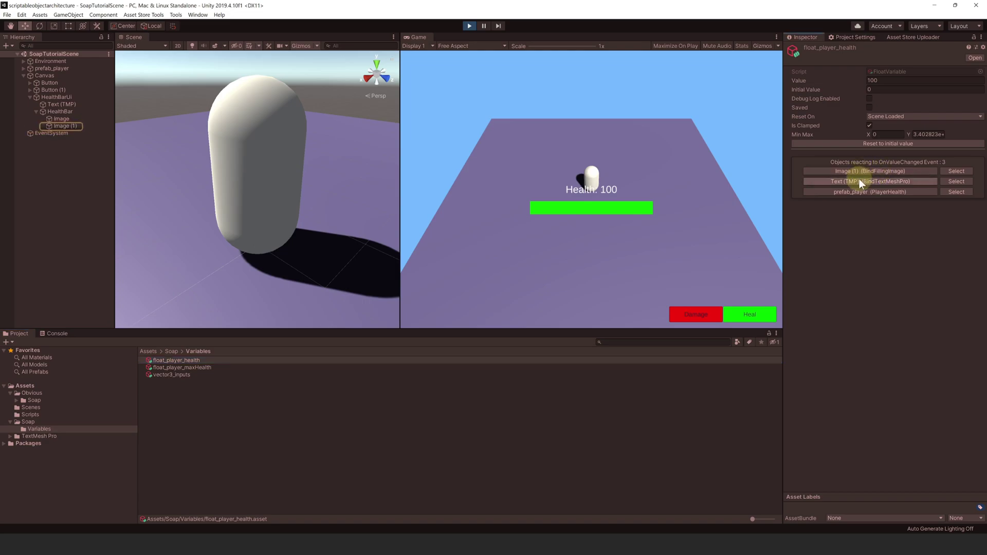
pyautogui.click(859, 179)
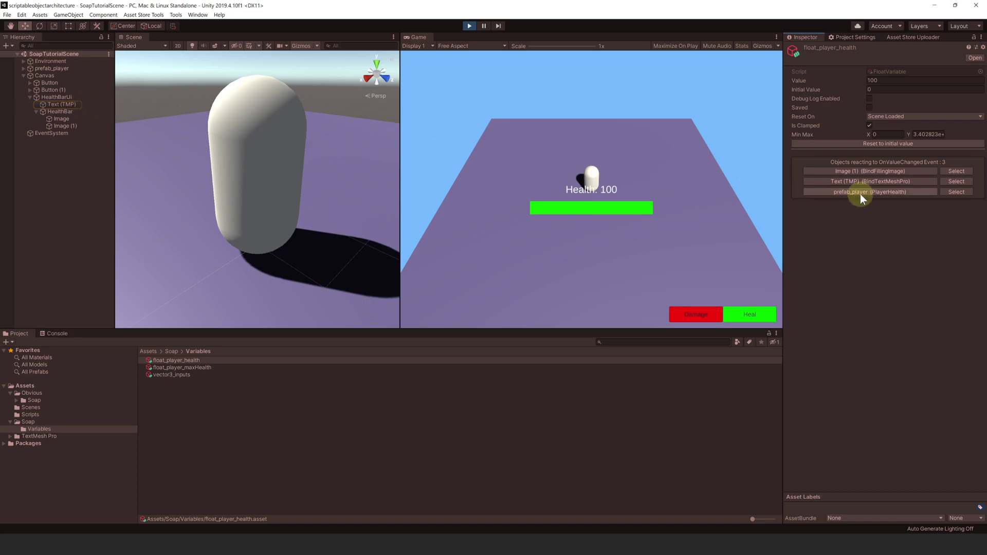
pyautogui.click(947, 192)
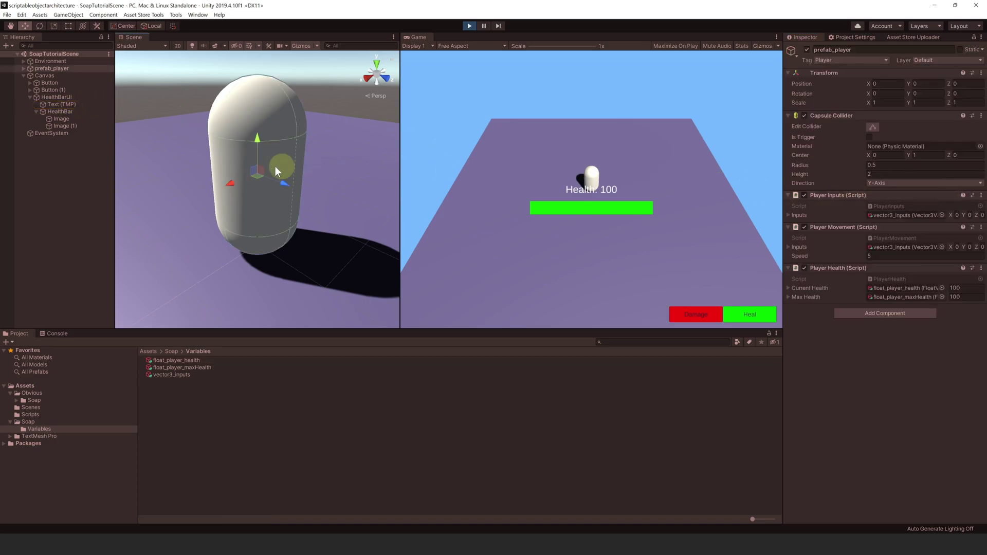